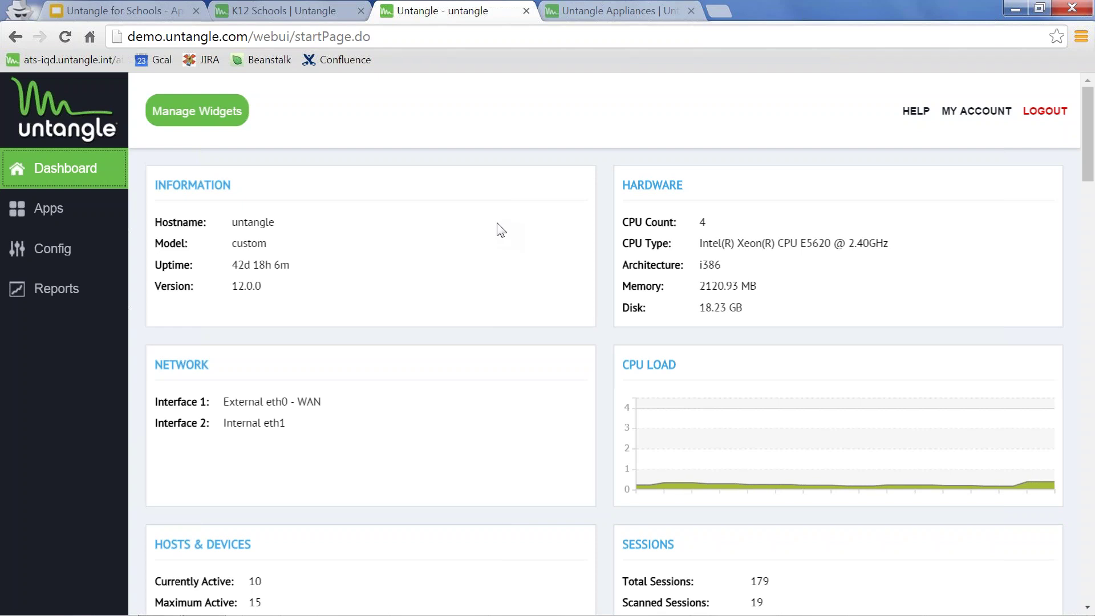
Review the dashboard's system information, hosts, sessions, resource, interface usage and CPU load widgets
{"action": "scroll", "coordinate": [500, 230], "scroll_direction": "down", "scroll_amount": 2}
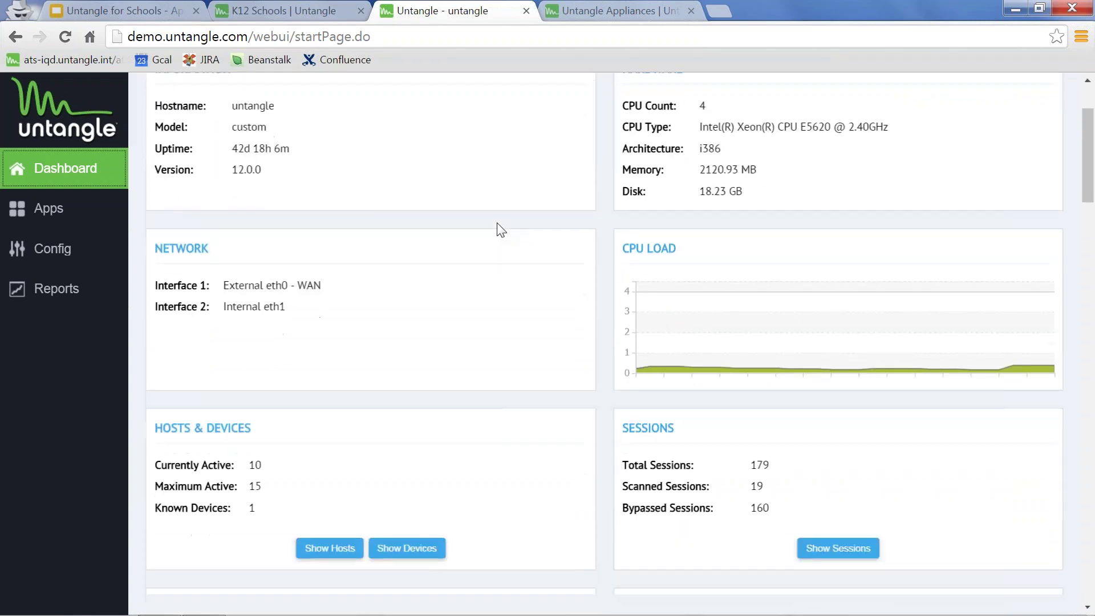
{"action": "scroll", "coordinate": [500, 230], "scroll_direction": "down", "scroll_amount": 7}
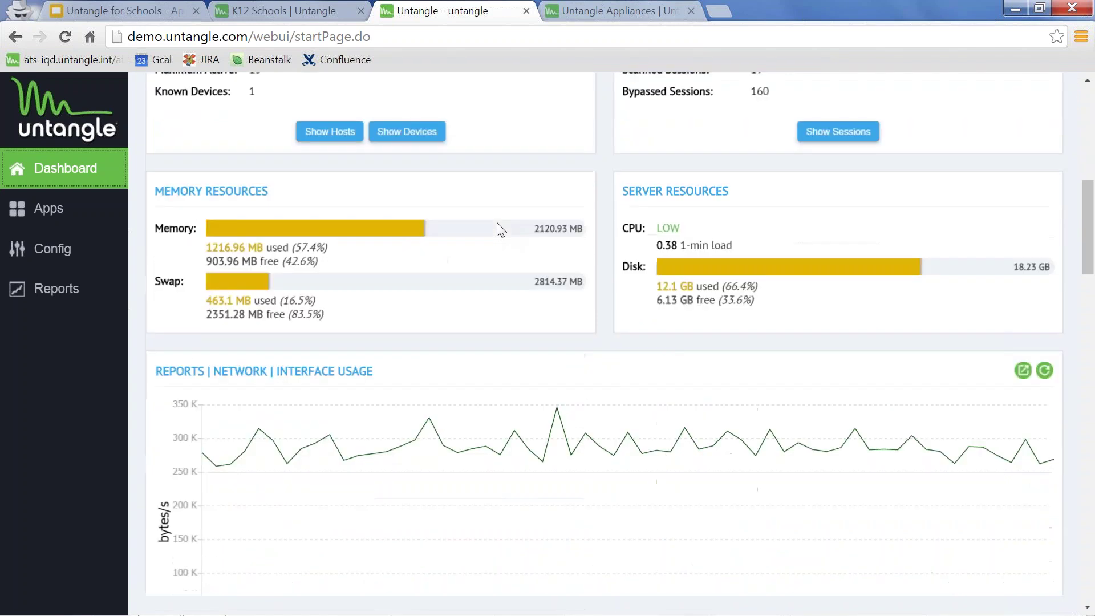
{"action": "scroll", "coordinate": [499, 228], "scroll_direction": "down", "scroll_amount": 3}
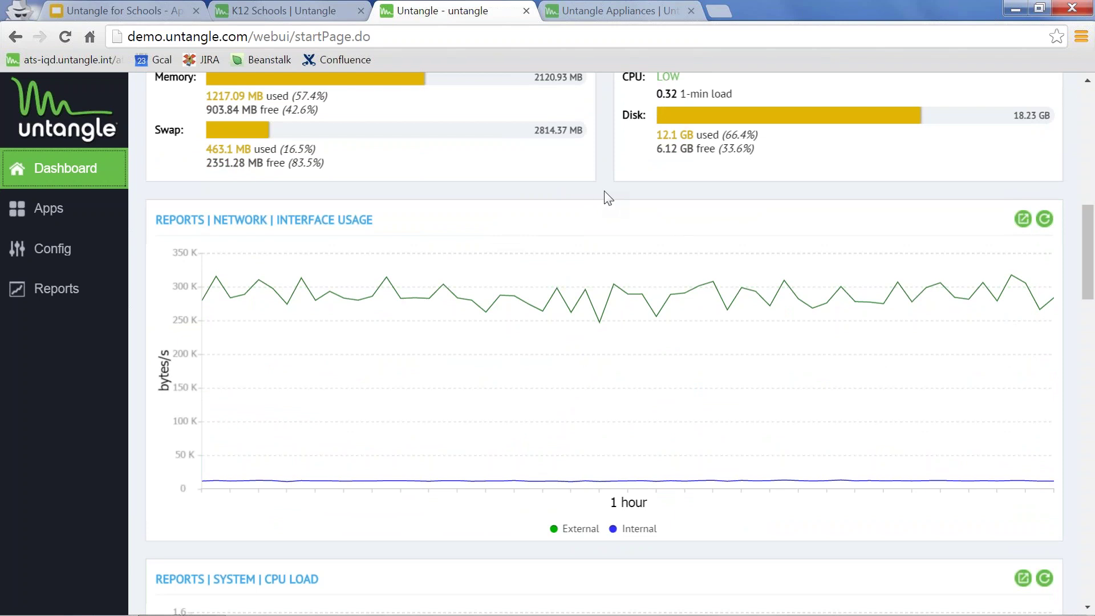
{"action": "scroll", "coordinate": [606, 196], "scroll_direction": "down", "scroll_amount": 7}
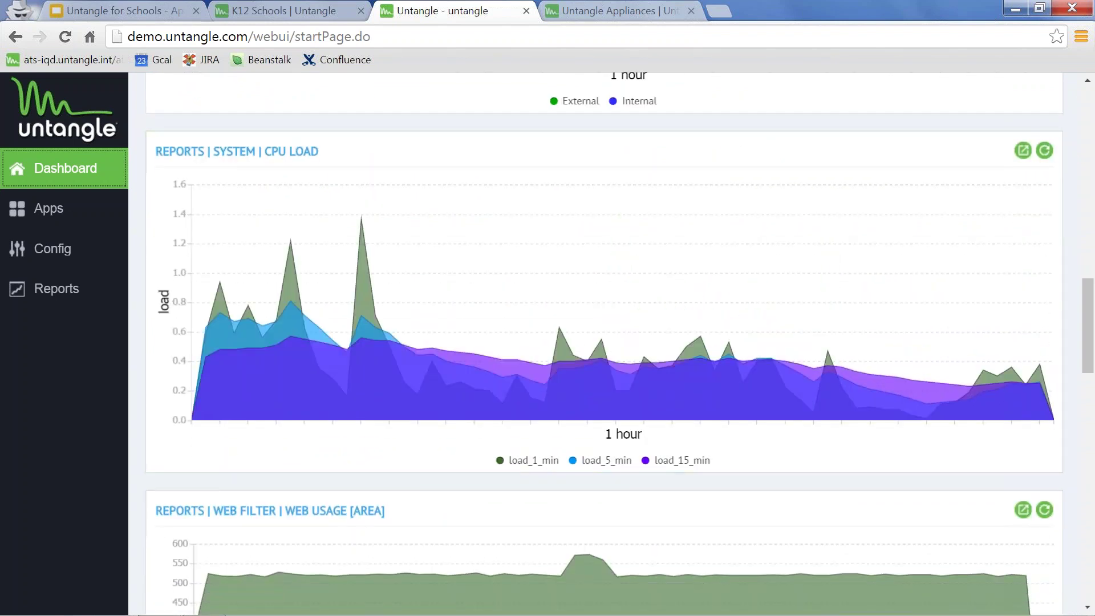
{"action": "scroll", "coordinate": [605, 342], "scroll_direction": "up", "scroll_amount": 5}
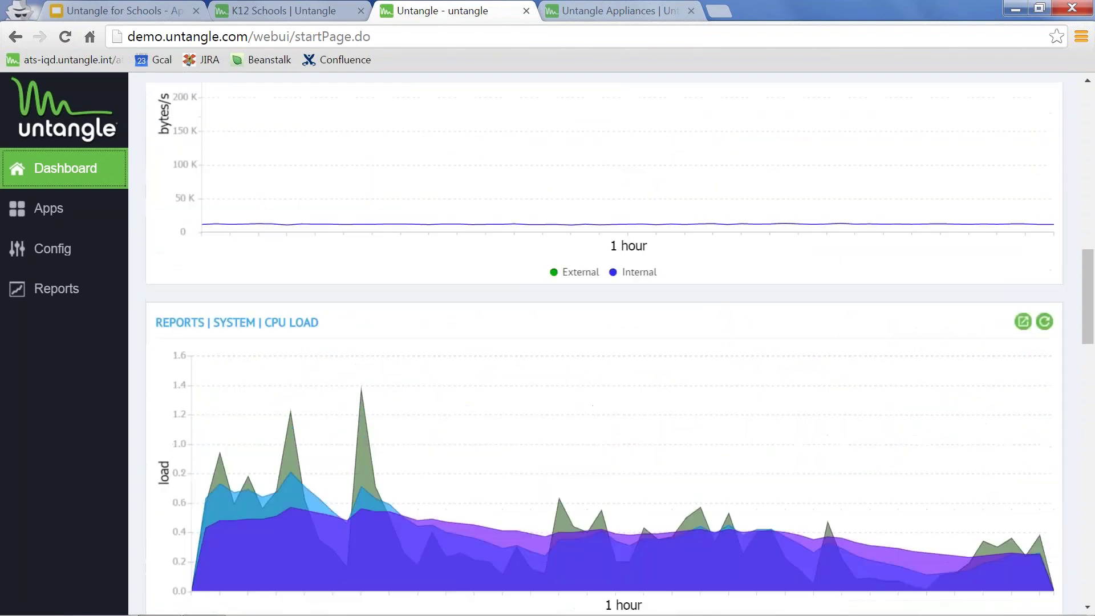
{"action": "scroll", "coordinate": [605, 342], "scroll_direction": "up", "scroll_amount": 10}
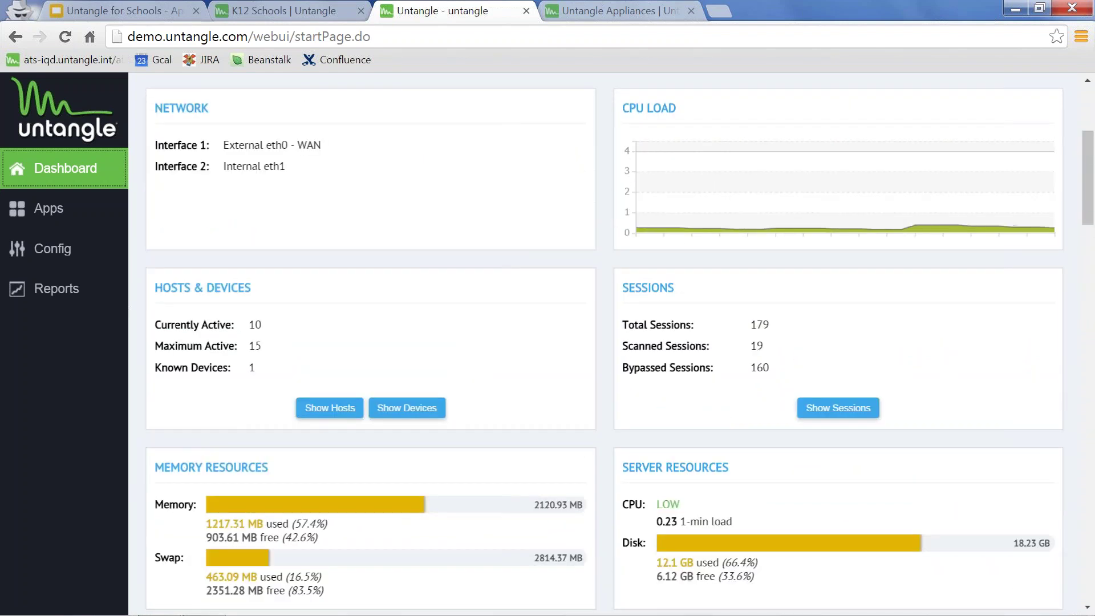
{"action": "scroll", "coordinate": [605, 342], "scroll_direction": "down", "scroll_amount": 8}
{"action": "scroll", "coordinate": [608, 205], "scroll_direction": "down", "scroll_amount": 10}
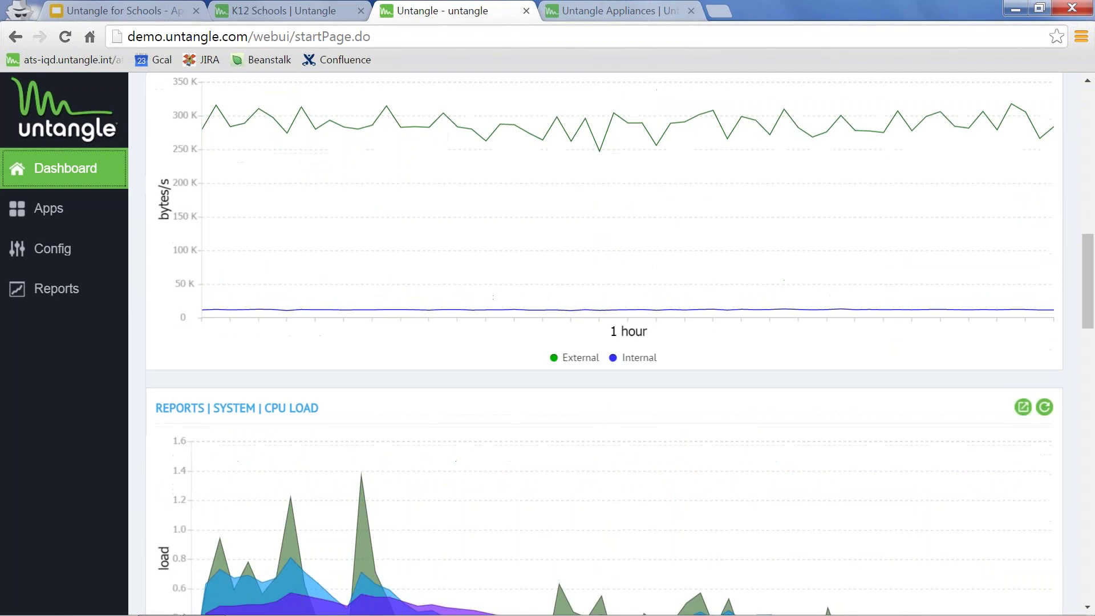
Examine the dashboard's web usage, top hostnames, top domains and blocked web events widgets
{"action": "scroll", "coordinate": [536, 196], "scroll_direction": "down", "scroll_amount": 4}
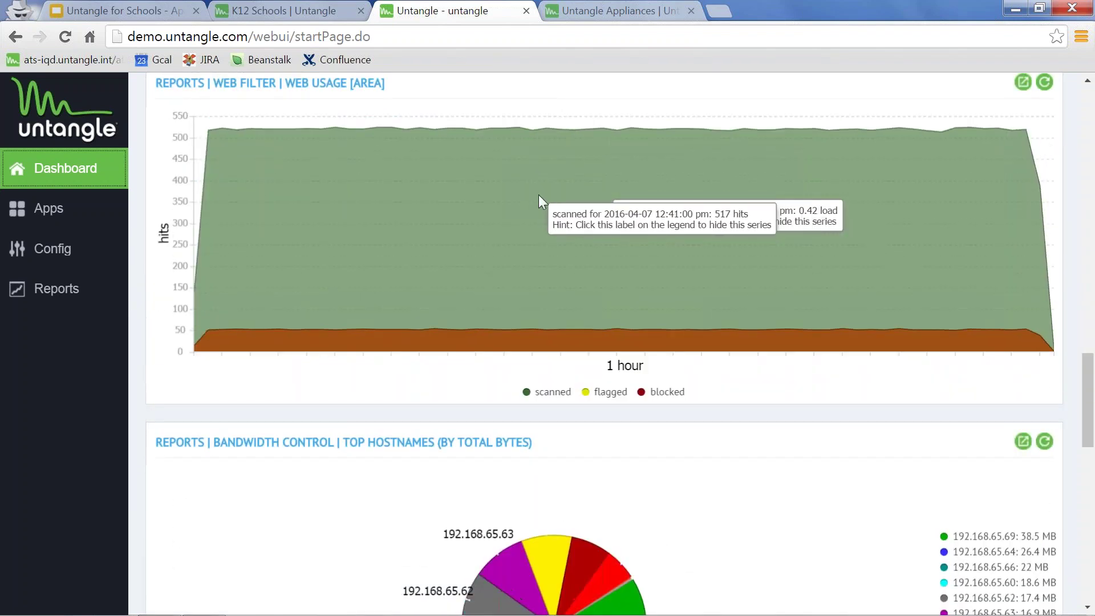
{"action": "scroll", "coordinate": [539, 194], "scroll_direction": "down", "scroll_amount": 6}
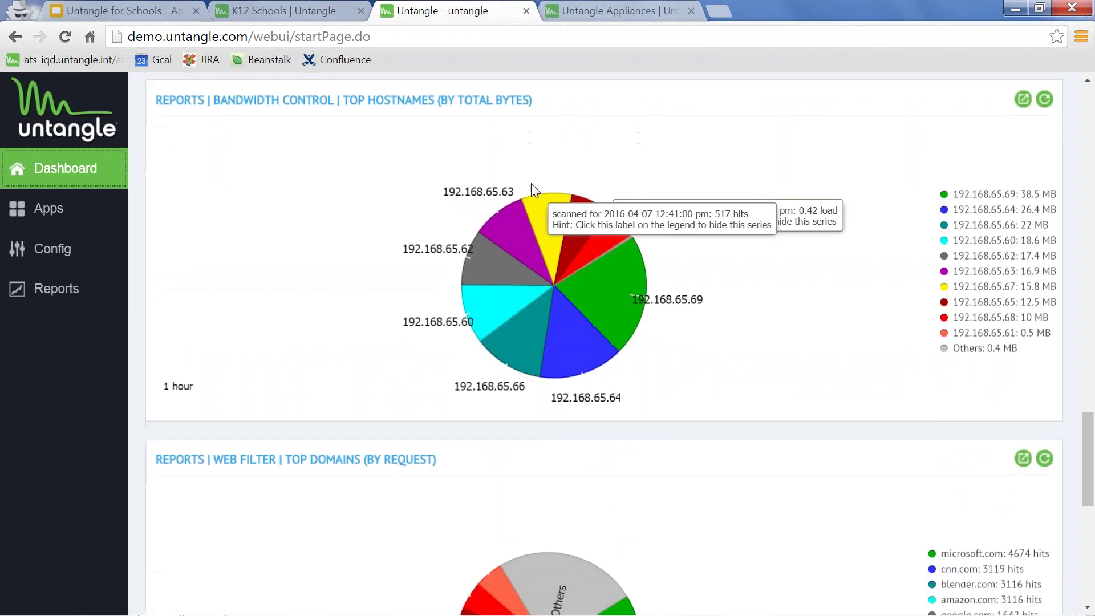
{"action": "scroll", "coordinate": [545, 234], "scroll_direction": "down", "scroll_amount": 3}
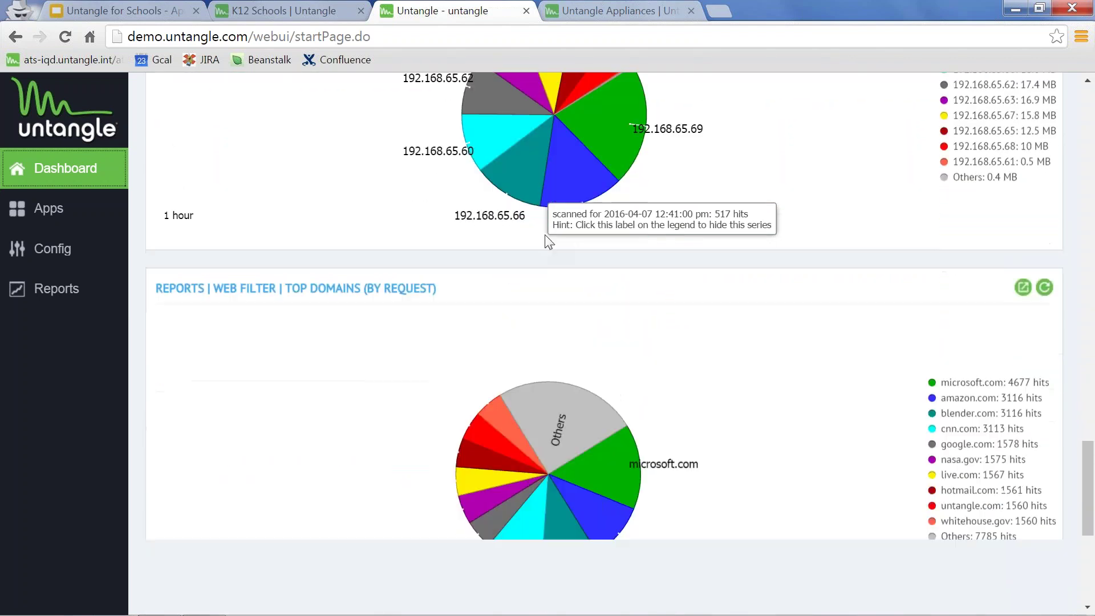
{"action": "scroll", "coordinate": [548, 243], "scroll_direction": "down", "scroll_amount": 3}
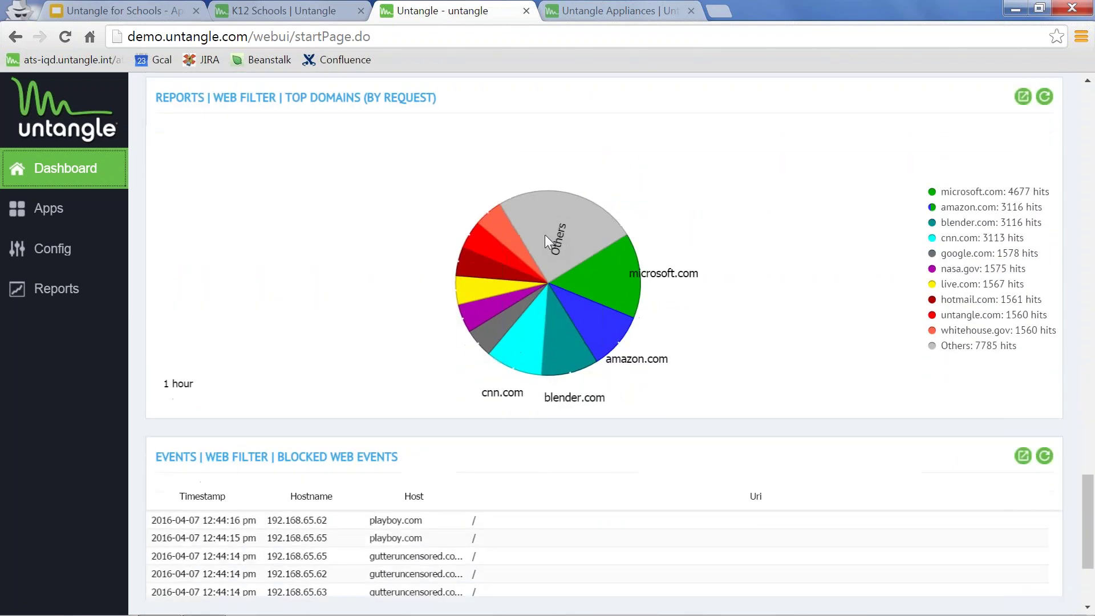
{"action": "scroll", "coordinate": [545, 235], "scroll_direction": "down", "scroll_amount": 3}
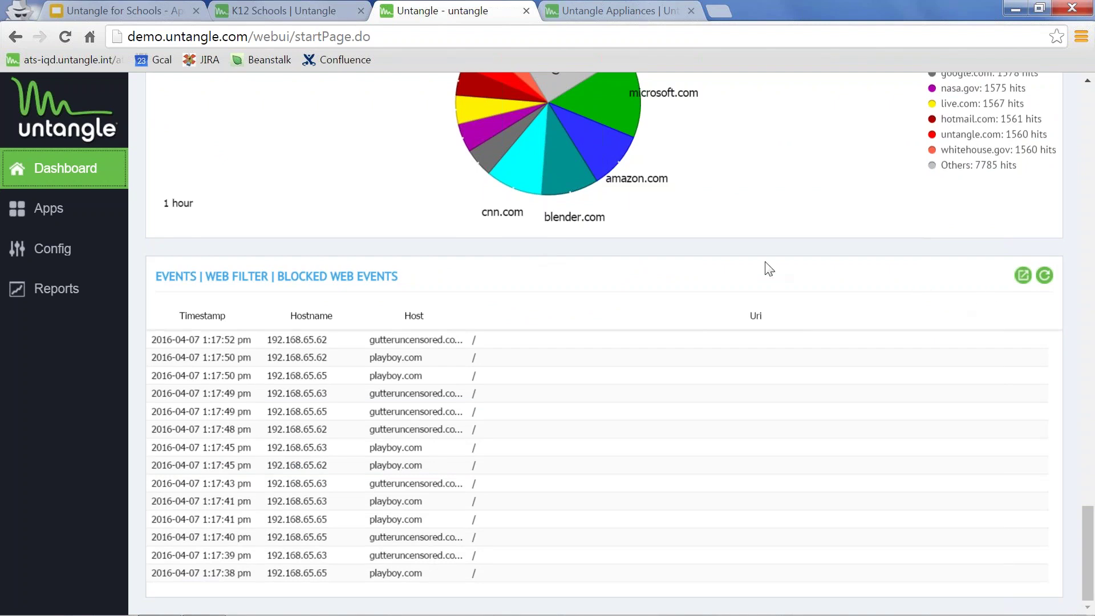
{"action": "scroll", "coordinate": [787, 283], "scroll_direction": "up", "scroll_amount": 11}
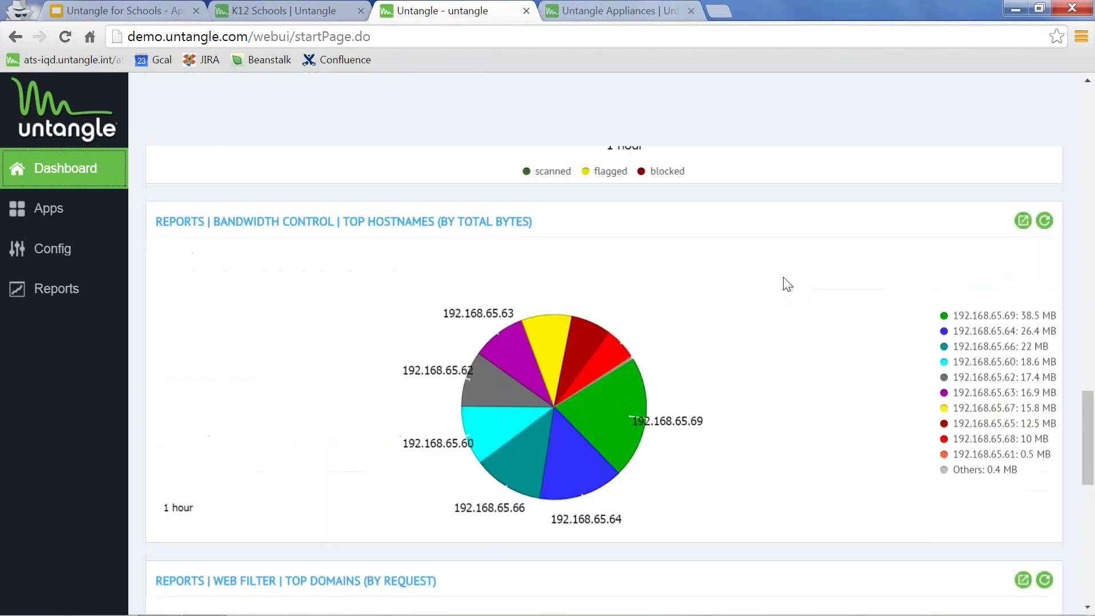
{"action": "scroll", "coordinate": [787, 283], "scroll_direction": "up", "scroll_amount": 20}
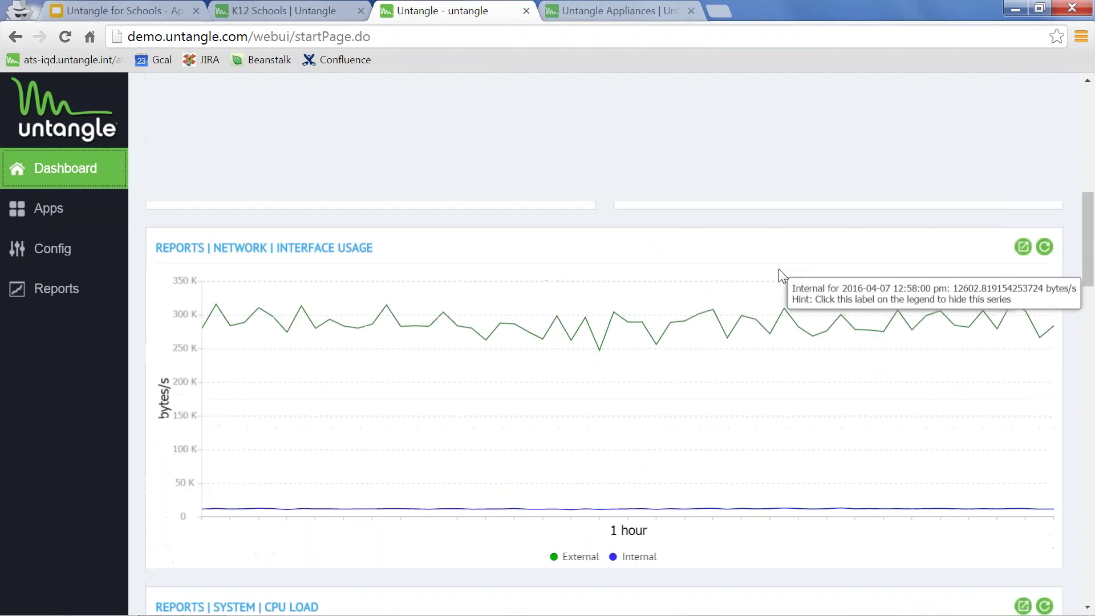
{"action": "scroll", "coordinate": [780, 276], "scroll_direction": "up", "scroll_amount": 7}
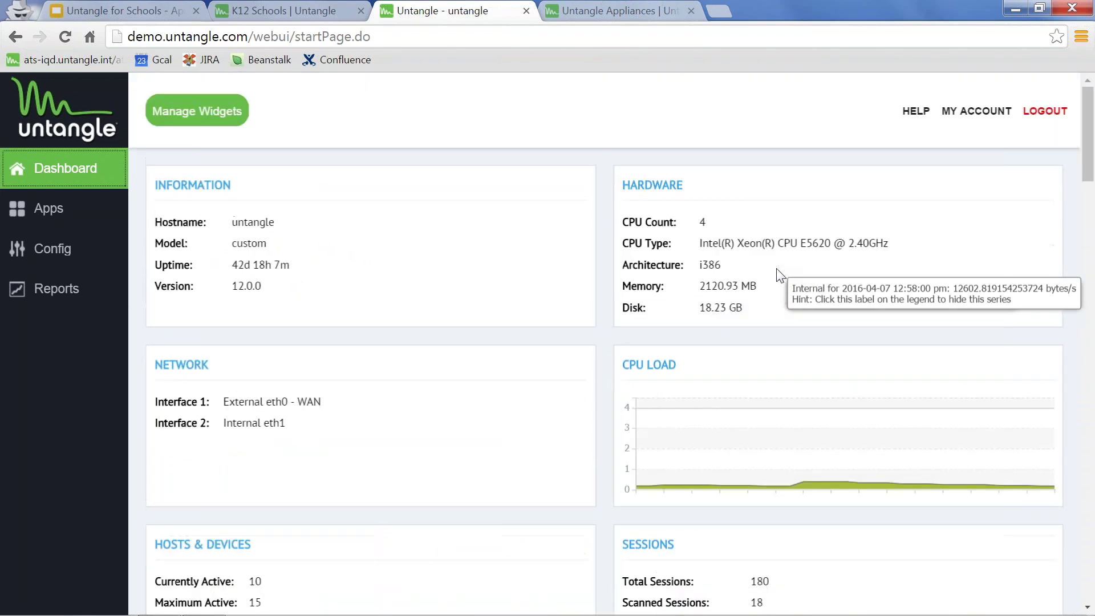
Try moving the Bandwidth Control Top Hostnames report directly below Information in the dashboard widget list, and discard the unsaved change
{"action": "left_click", "coordinate": [224, 114]}
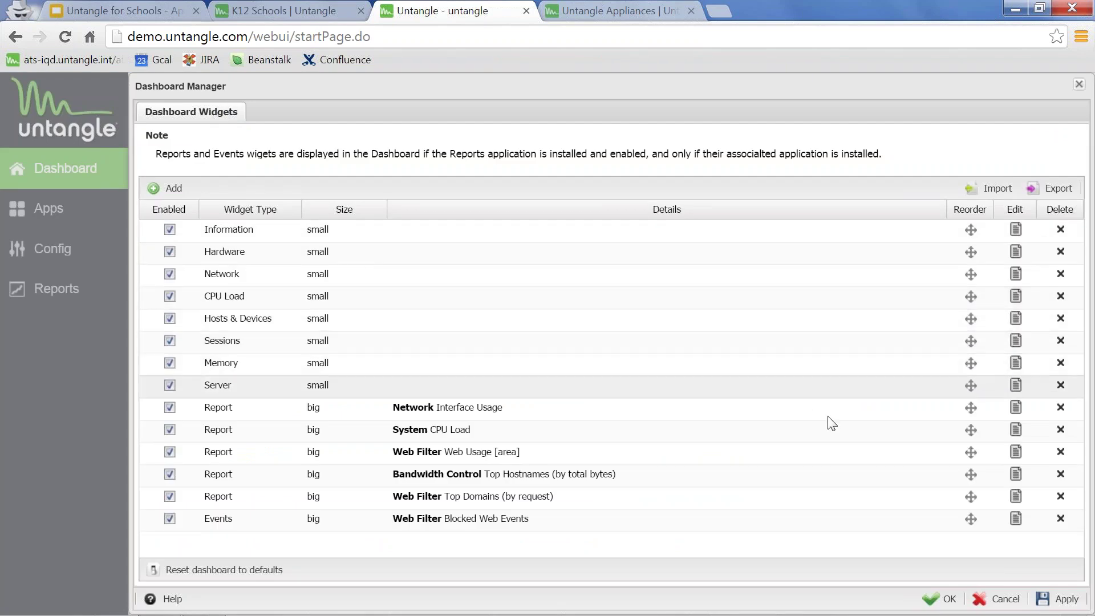
{"action": "left_click_drag", "start_coordinate": [971, 474], "coordinate": [970, 240]}
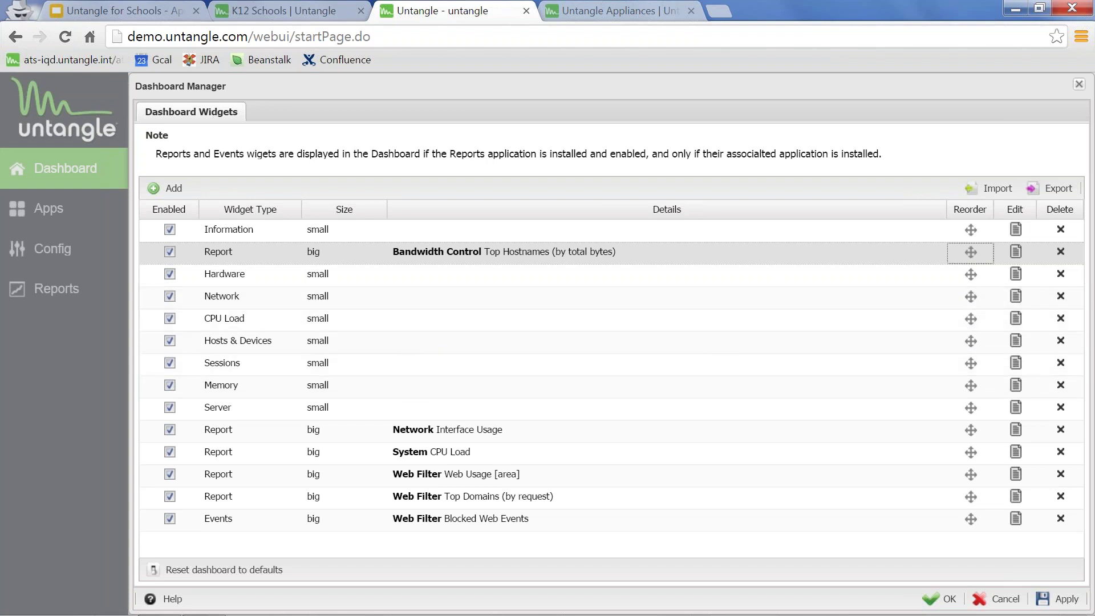
{"action": "left_click", "coordinate": [1001, 601]}
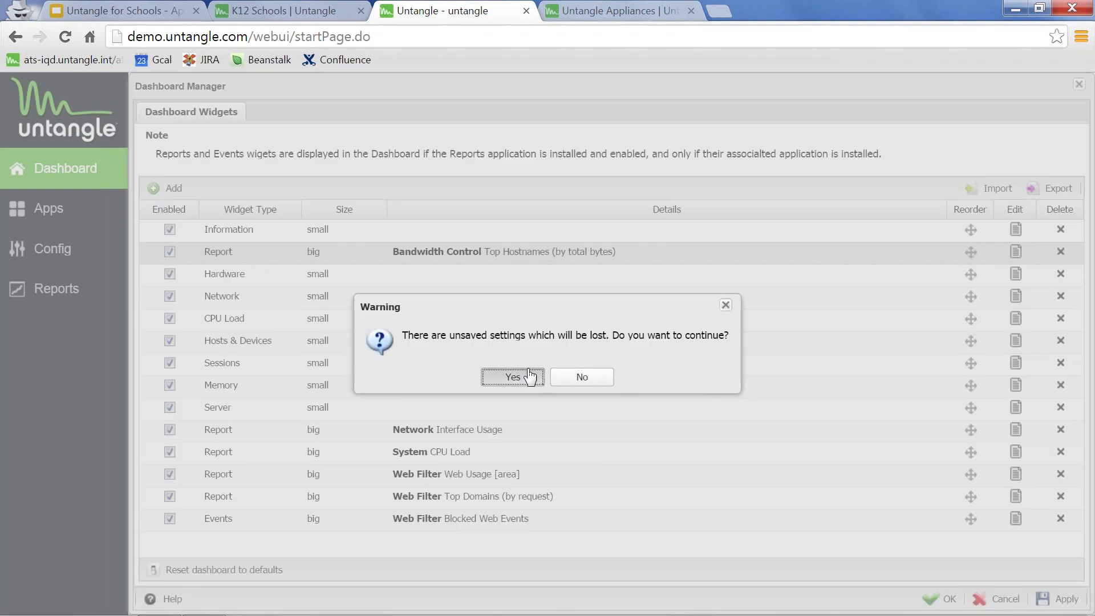
{"action": "left_click", "coordinate": [531, 377]}
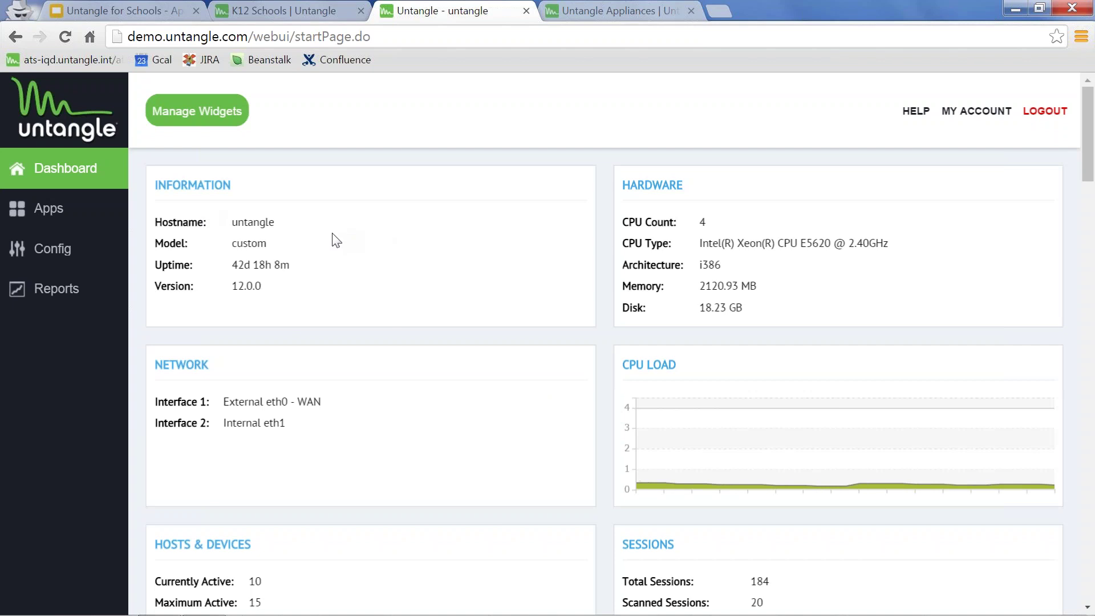
Show the apps in the Default Rack and review the filtering apps from Web Filter through Ad Blocker
{"action": "left_click", "coordinate": [55, 215]}
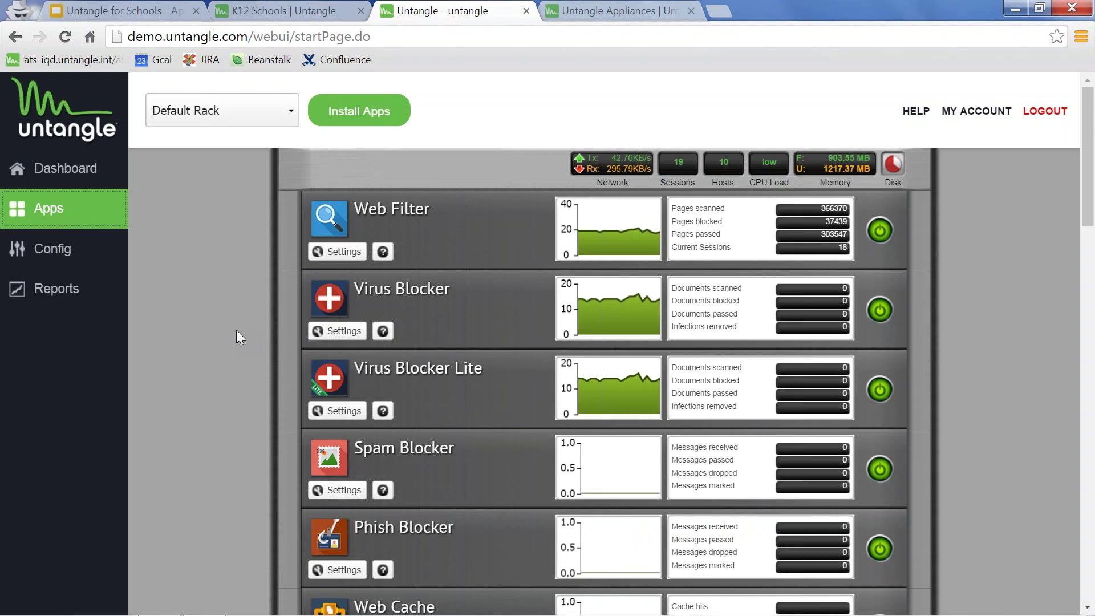
{"action": "scroll", "coordinate": [236, 329], "scroll_direction": "down", "scroll_amount": 3}
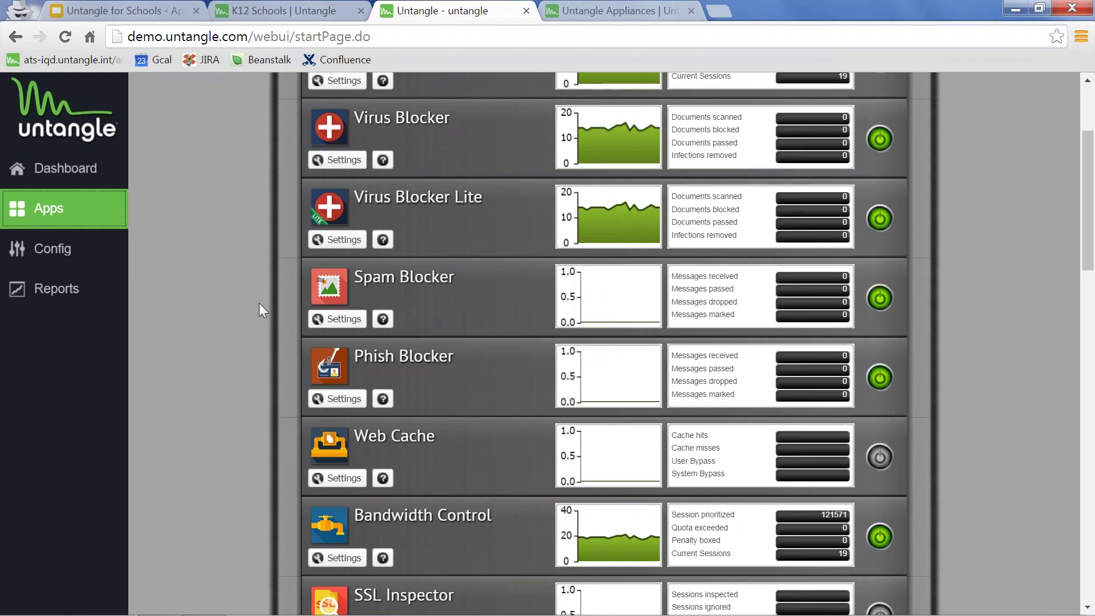
{"action": "scroll", "coordinate": [259, 303], "scroll_direction": "up", "scroll_amount": 3}
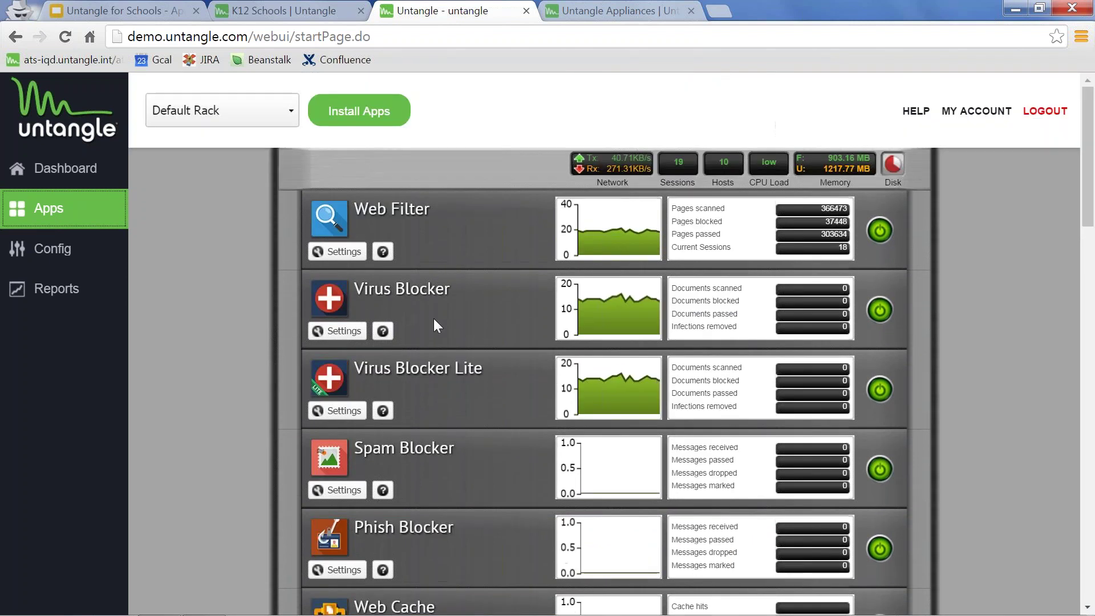
{"action": "scroll", "coordinate": [434, 319], "scroll_direction": "down", "scroll_amount": 6}
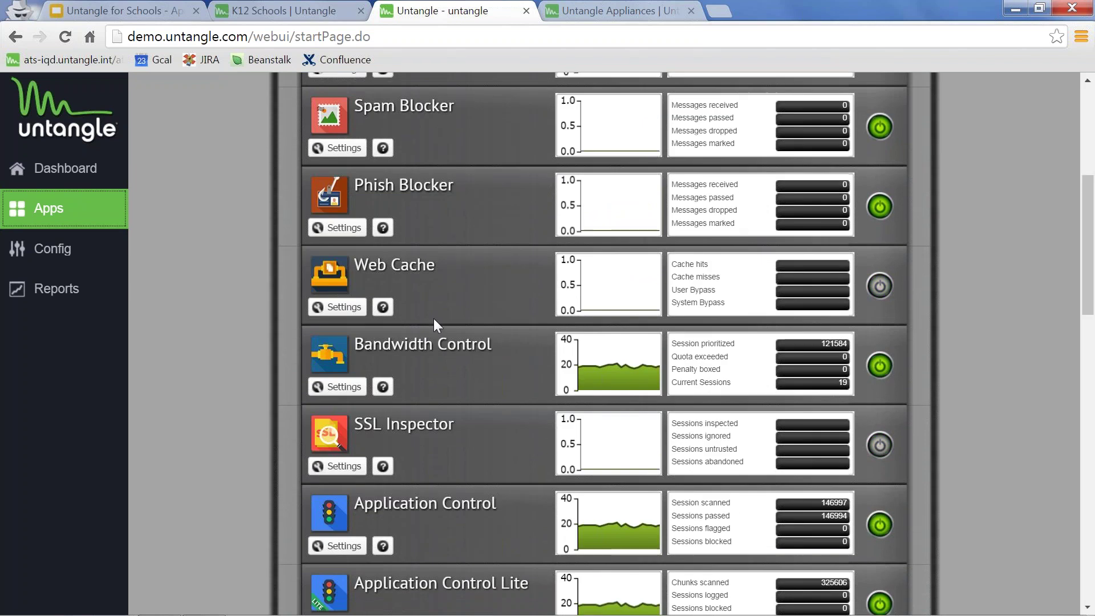
{"action": "scroll", "coordinate": [434, 319], "scroll_direction": "down", "scroll_amount": 1}
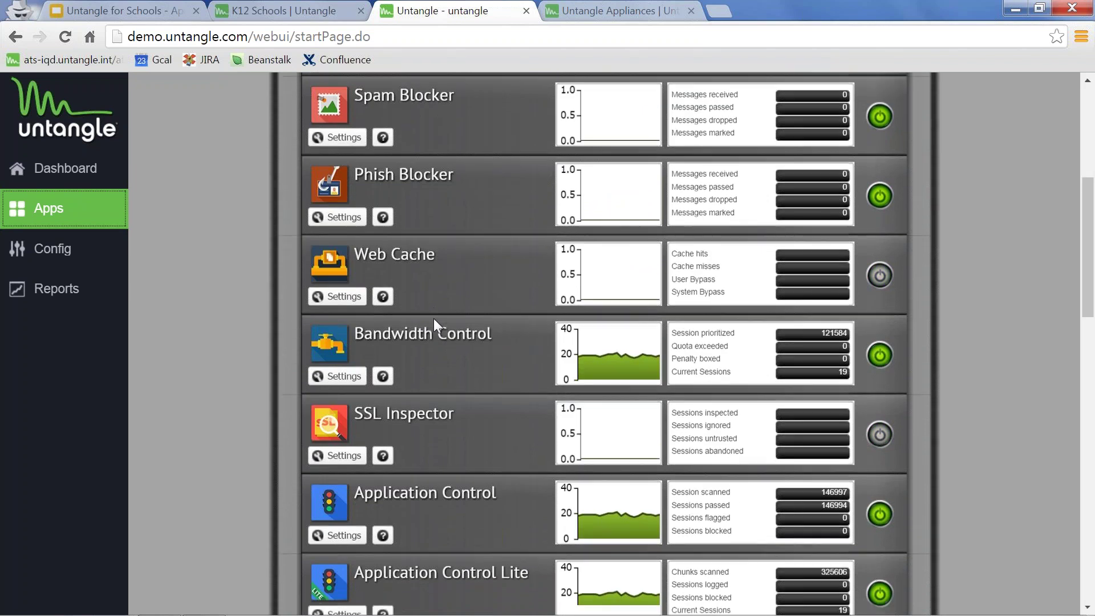
{"action": "scroll", "coordinate": [433, 318], "scroll_direction": "down", "scroll_amount": 3}
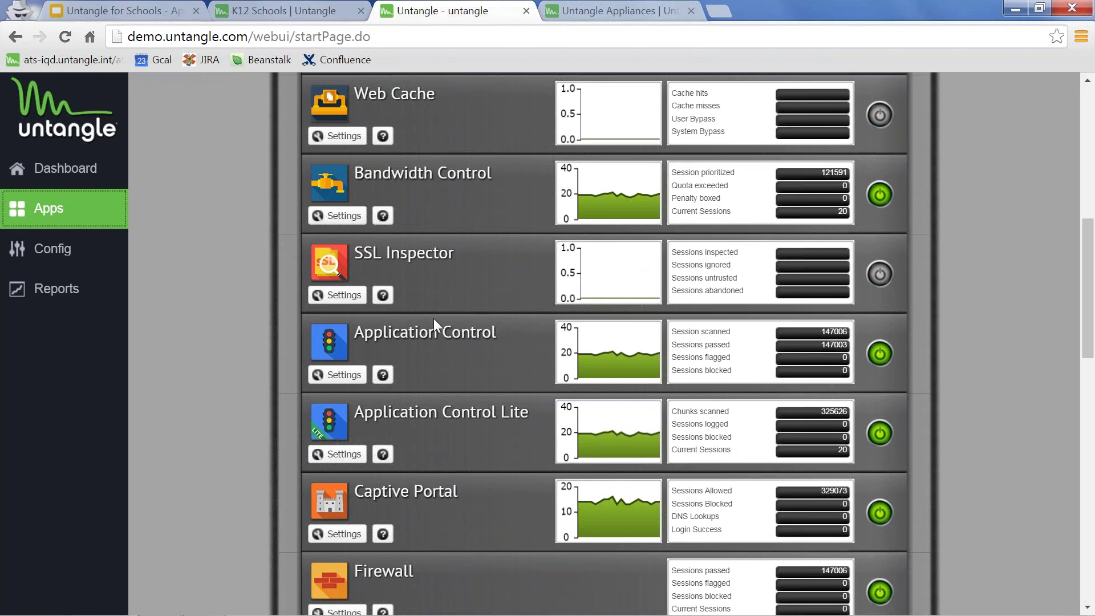
{"action": "scroll", "coordinate": [433, 318], "scroll_direction": "down", "scroll_amount": 5}
{"action": "scroll", "coordinate": [434, 319], "scroll_direction": "down", "scroll_amount": 2}
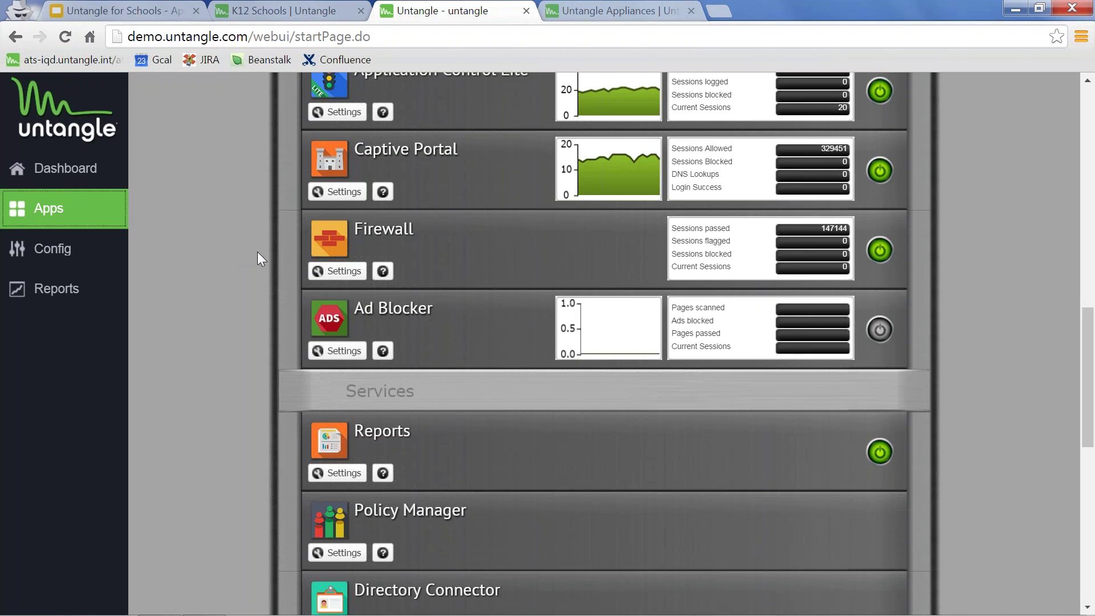
Review the rack's service apps, including Reports, Policy Manager, Directory Connector, WAN Failover, VPN and Intrusion Prevention
{"action": "scroll", "coordinate": [259, 254], "scroll_direction": "down", "scroll_amount": 1}
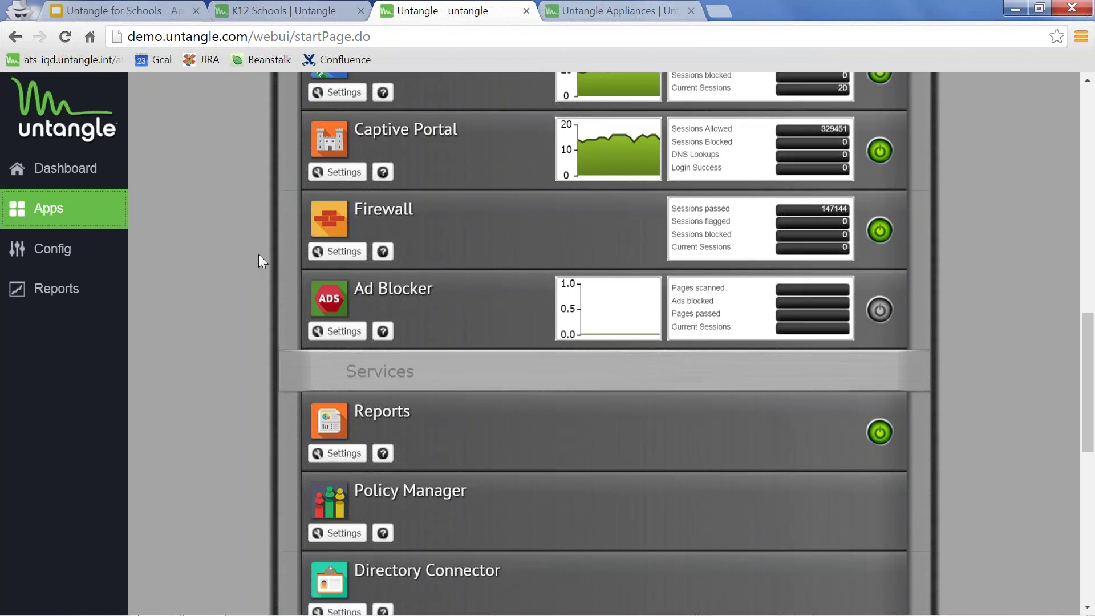
{"action": "scroll", "coordinate": [259, 254], "scroll_direction": "down", "scroll_amount": 3}
{"action": "scroll", "coordinate": [258, 255], "scroll_direction": "down", "scroll_amount": 2}
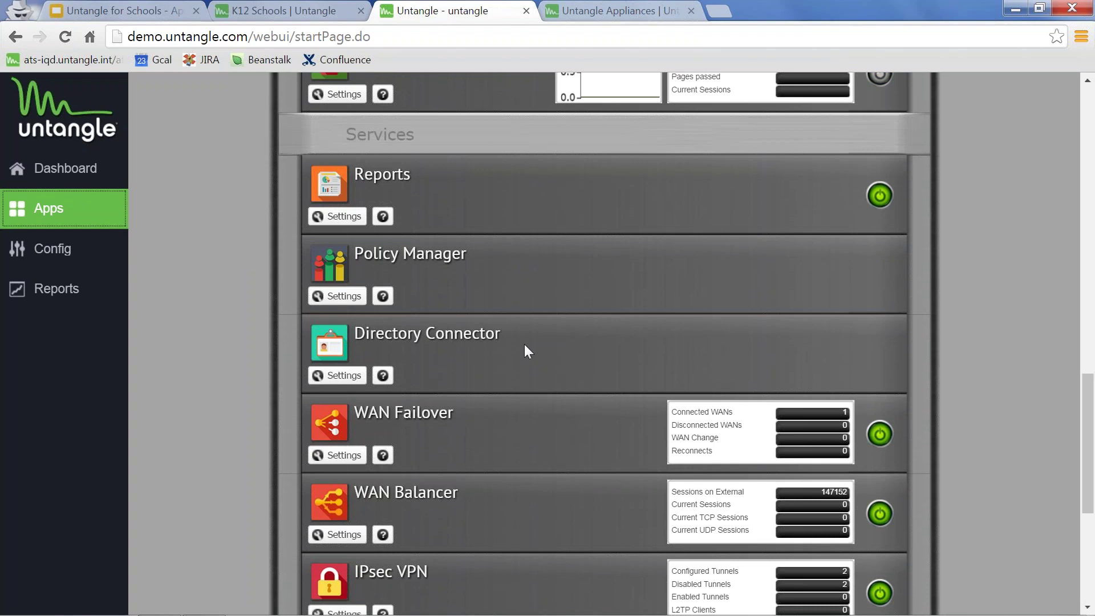
{"action": "scroll", "coordinate": [525, 344], "scroll_direction": "down", "scroll_amount": 2}
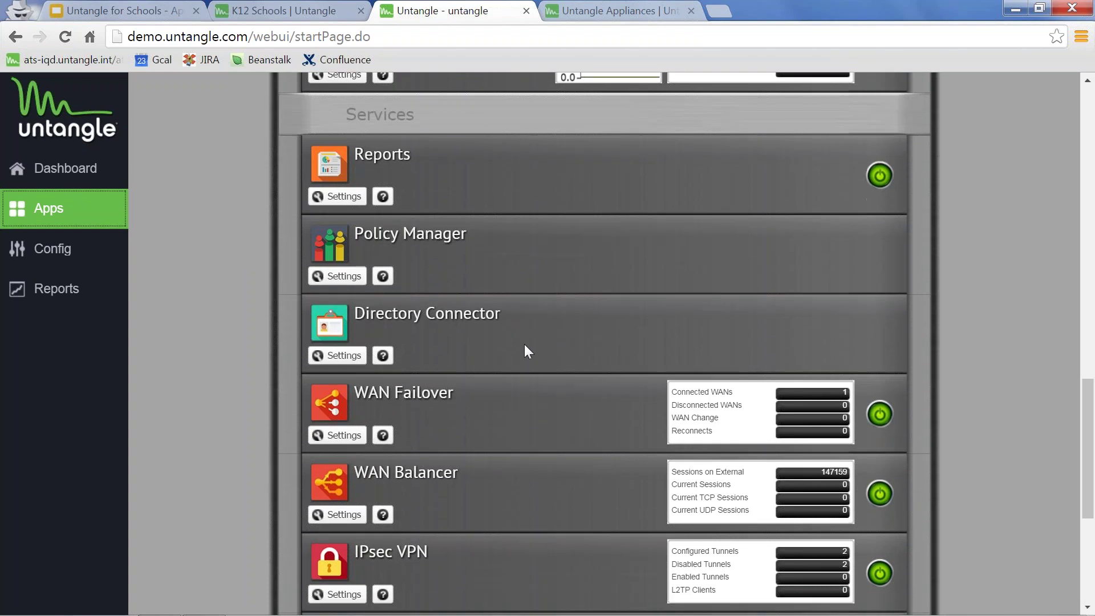
{"action": "scroll", "coordinate": [480, 281], "scroll_direction": "down", "scroll_amount": 6}
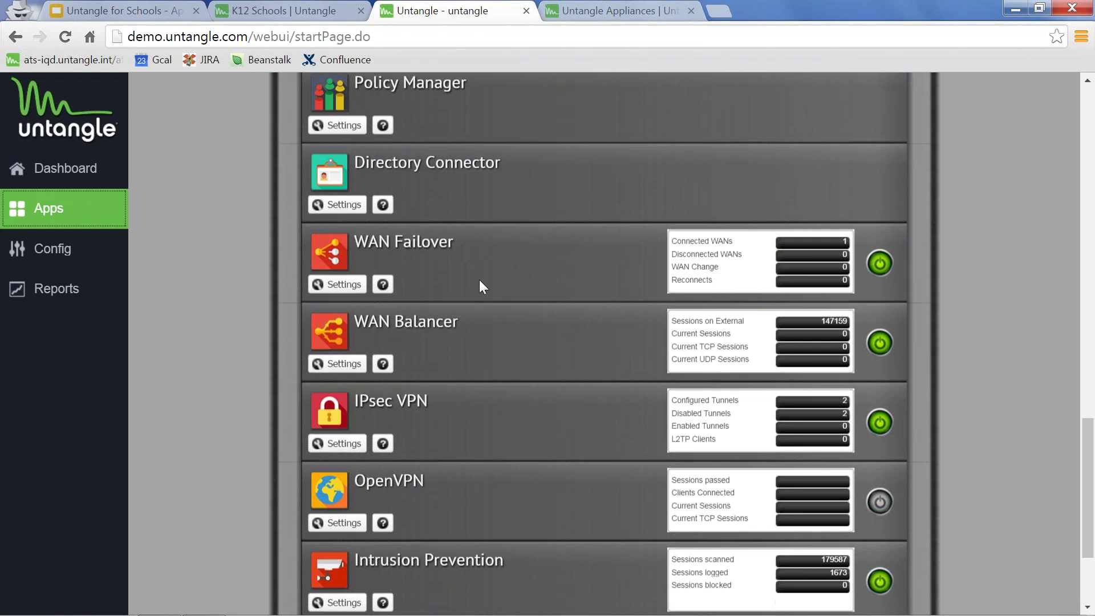
{"action": "scroll", "coordinate": [480, 281], "scroll_direction": "up", "scroll_amount": 10}
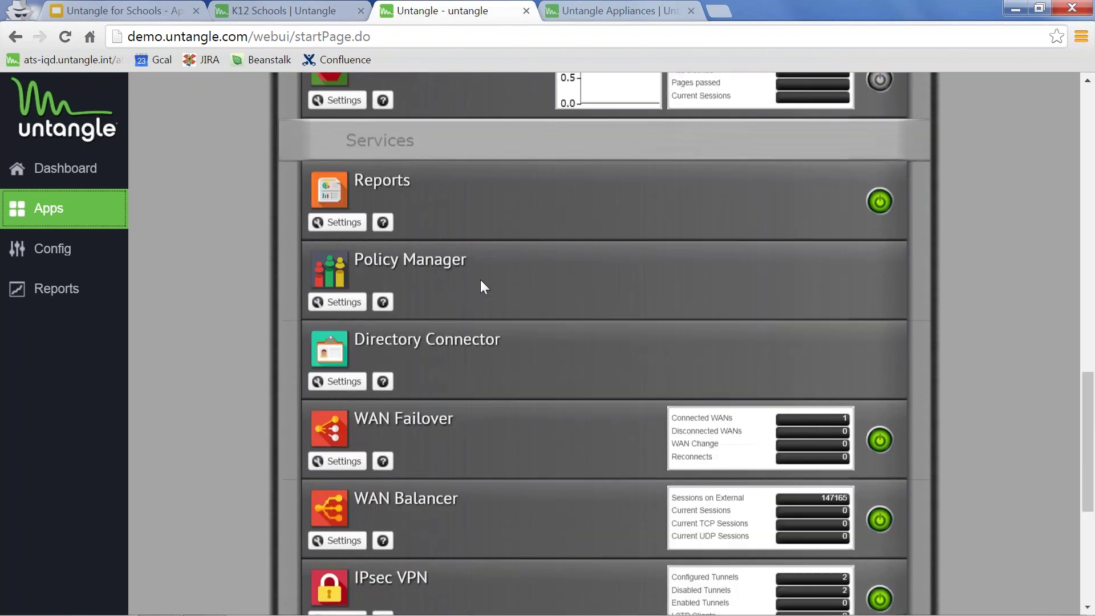
{"action": "scroll", "coordinate": [480, 282], "scroll_direction": "up", "scroll_amount": 20}
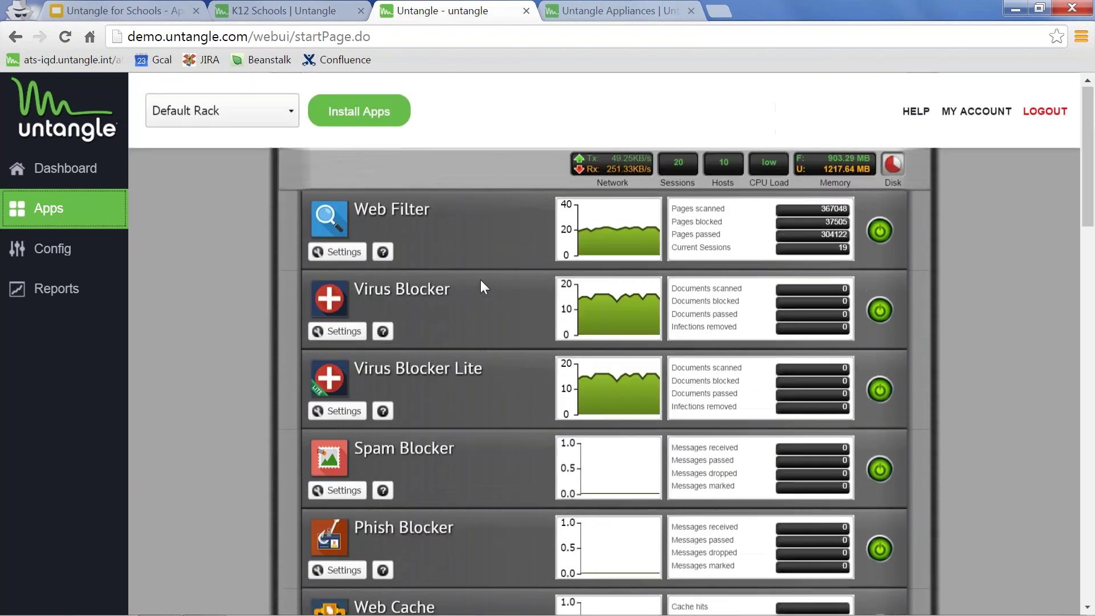
Open the Web Filter settings and review the block categories and their Block and Flag options
{"action": "left_click", "coordinate": [337, 257]}
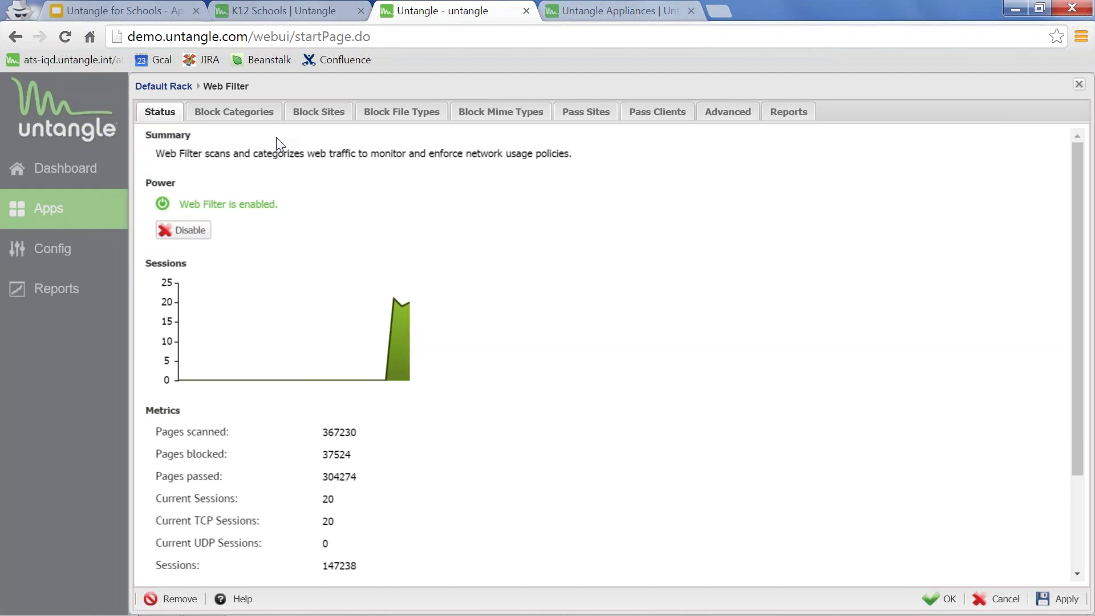
{"action": "left_click", "coordinate": [235, 114]}
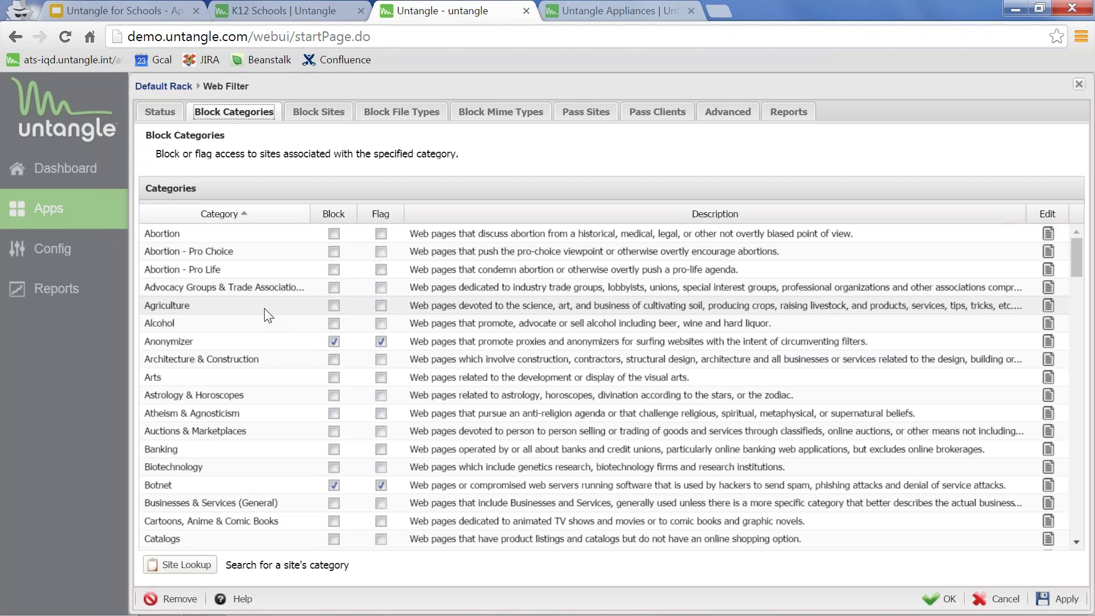
{"action": "scroll", "coordinate": [268, 315], "scroll_direction": "down", "scroll_amount": 3}
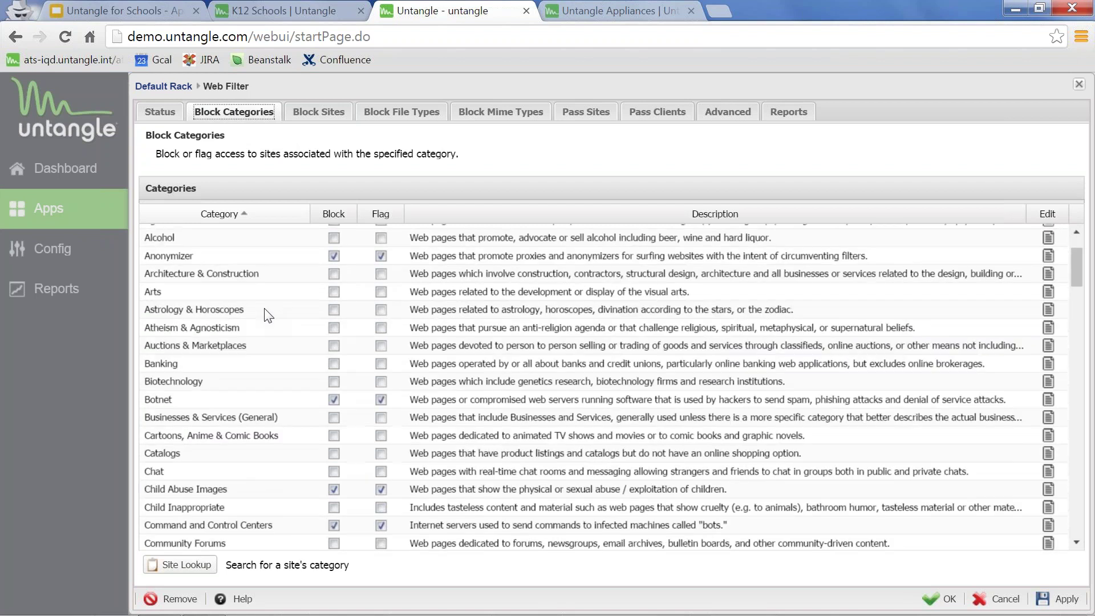
{"action": "scroll", "coordinate": [269, 315], "scroll_direction": "down", "scroll_amount": 4}
{"action": "scroll", "coordinate": [268, 315], "scroll_direction": "down", "scroll_amount": 8}
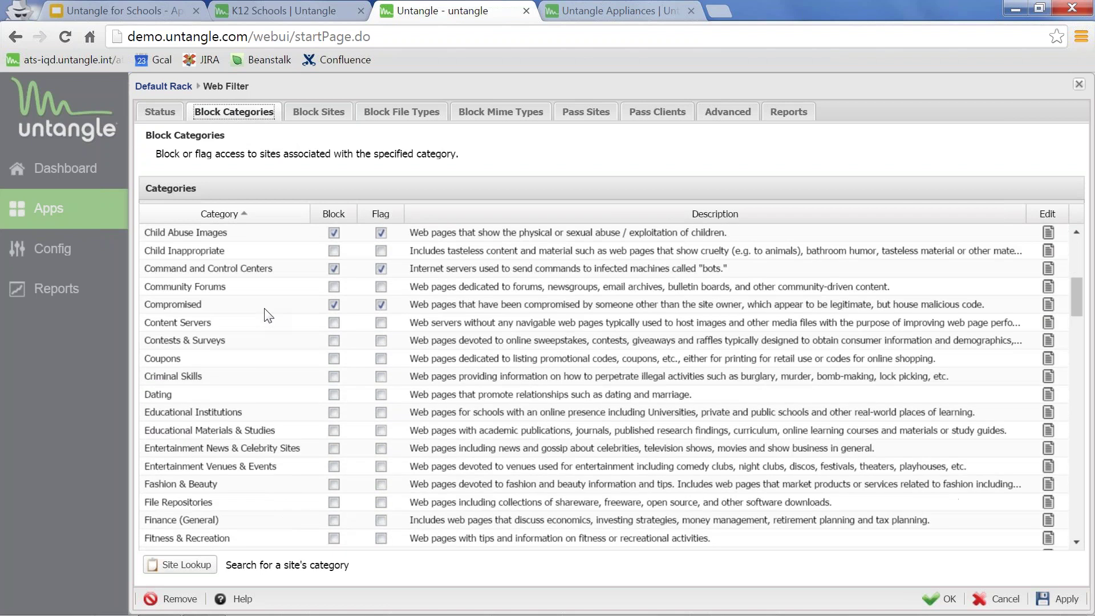
{"action": "scroll", "coordinate": [268, 315], "scroll_direction": "down", "scroll_amount": 8}
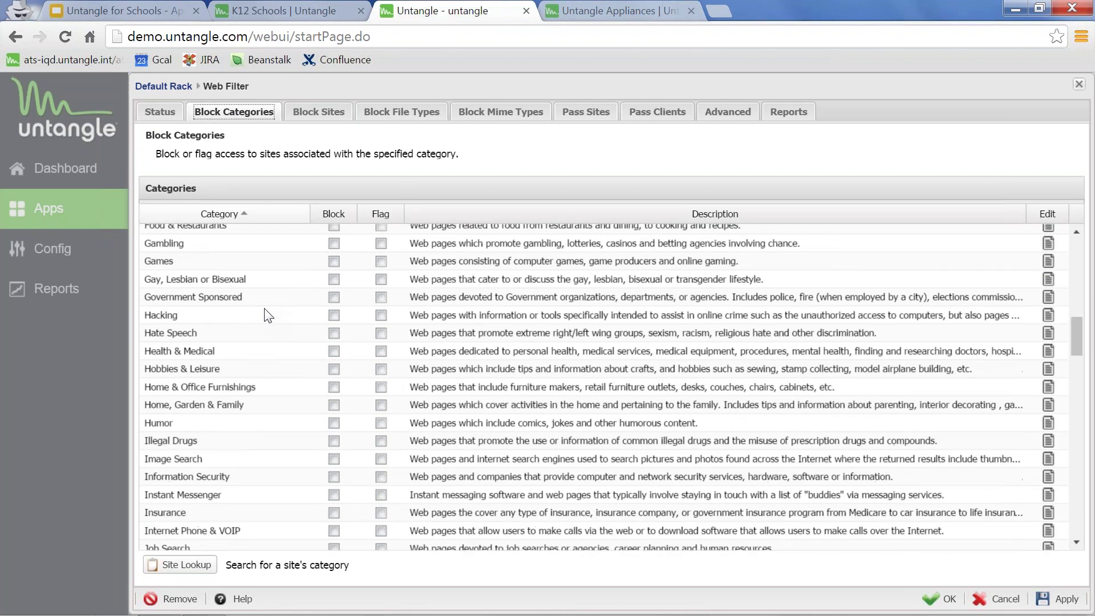
{"action": "scroll", "coordinate": [268, 315], "scroll_direction": "up", "scroll_amount": 17}
{"action": "scroll", "coordinate": [268, 315], "scroll_direction": "up", "scroll_amount": 5}
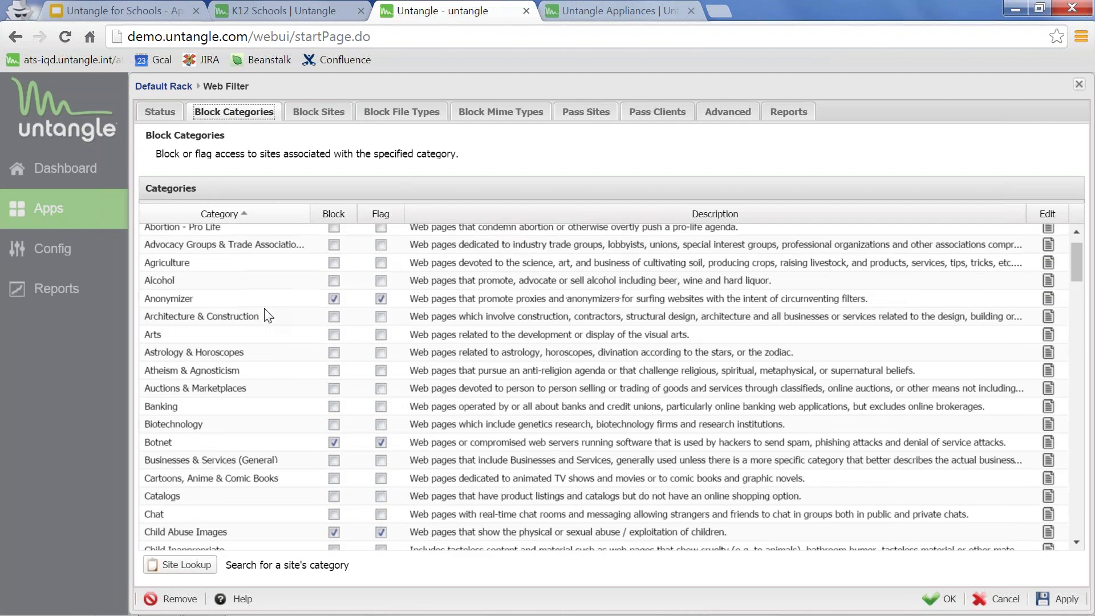
{"action": "scroll", "coordinate": [268, 316], "scroll_direction": "up", "scroll_amount": 2}
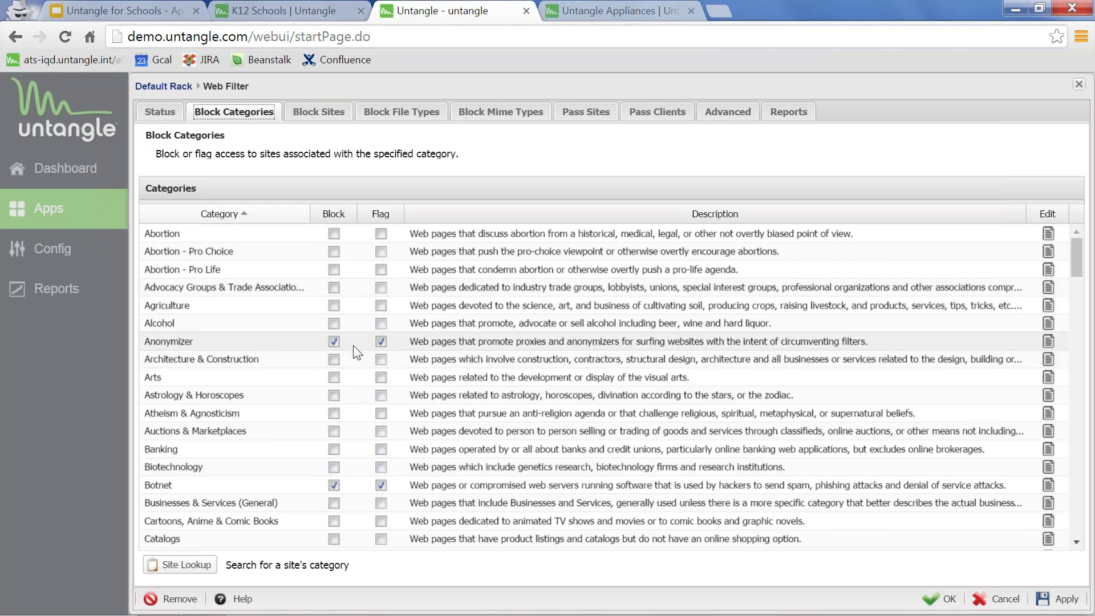
Block and flag the Businesses & Services (General) and Cartoons, Anime & Comic Books categories
{"action": "scroll", "coordinate": [357, 352], "scroll_direction": "down", "scroll_amount": 3}
{"action": "scroll", "coordinate": [357, 352], "scroll_direction": "down", "scroll_amount": 3}
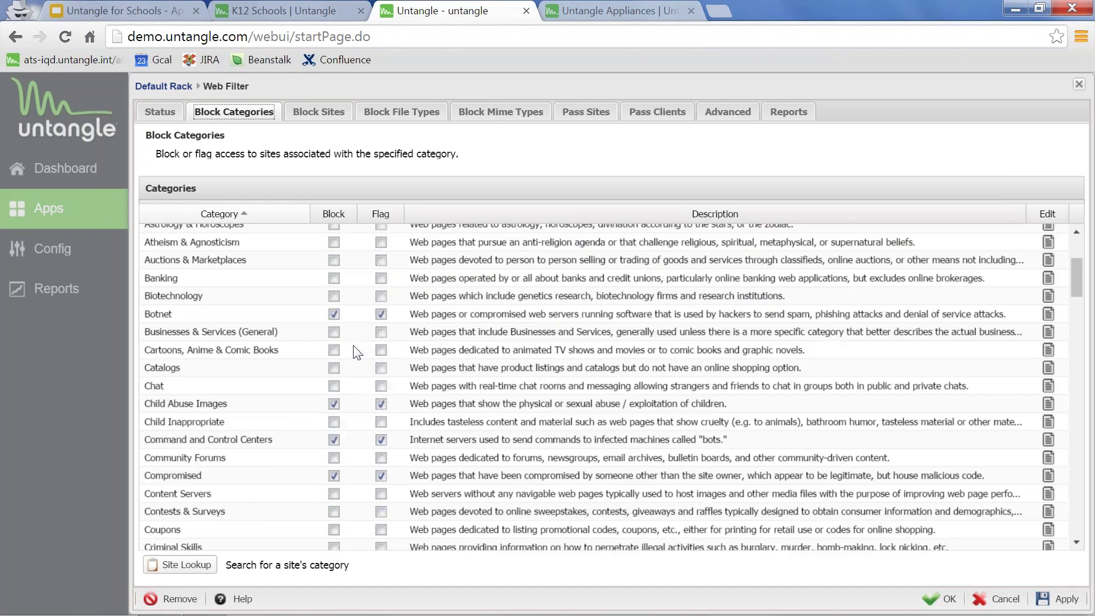
{"action": "scroll", "coordinate": [357, 352], "scroll_direction": "down", "scroll_amount": 3}
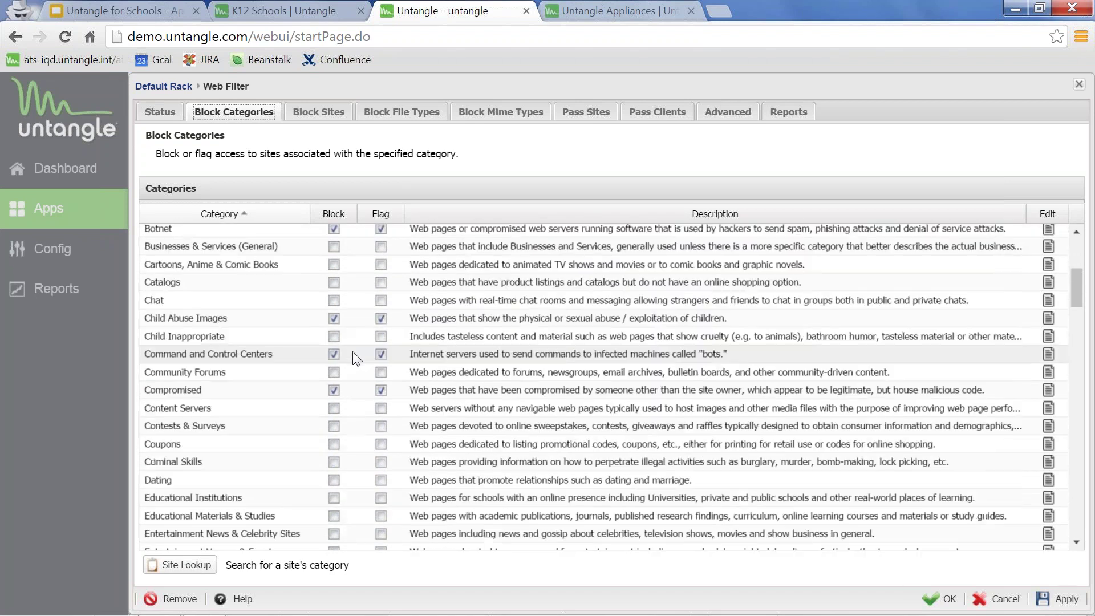
{"action": "left_click", "coordinate": [333, 318]}
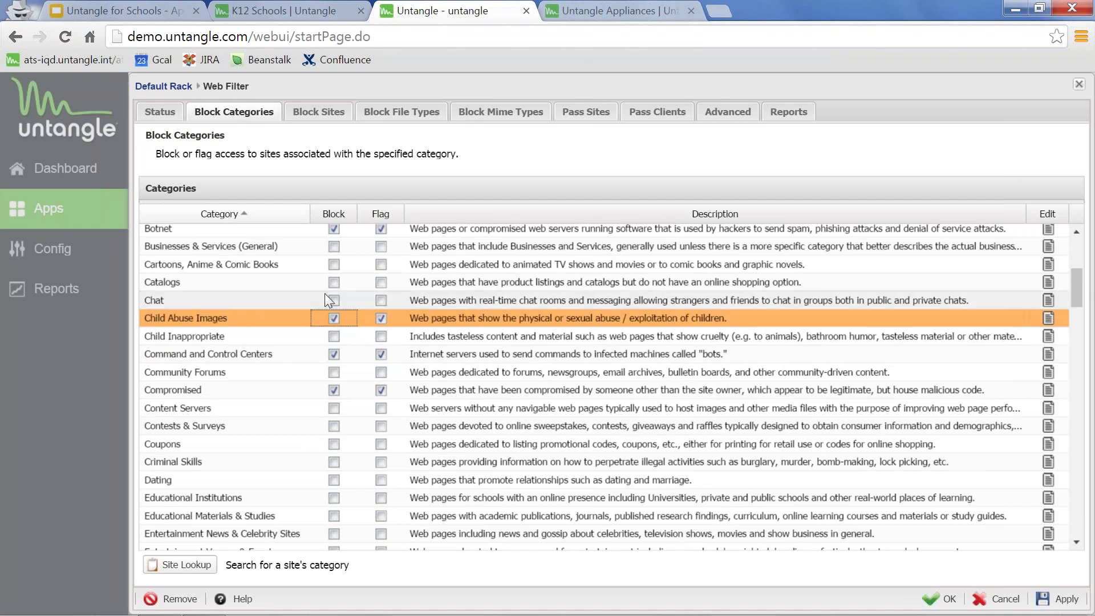
{"action": "left_click", "coordinate": [331, 265]}
{"action": "left_click", "coordinate": [336, 247]}
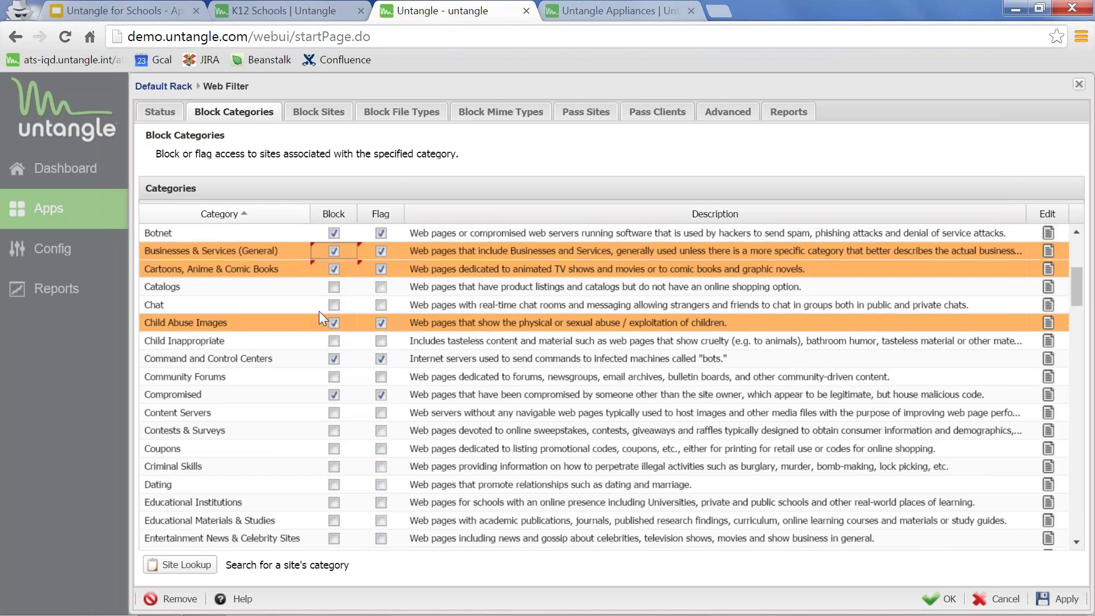
Flag the Alcohol, Banking and Dating categories without blocking them
{"action": "scroll", "coordinate": [320, 312], "scroll_direction": "up", "scroll_amount": 5}
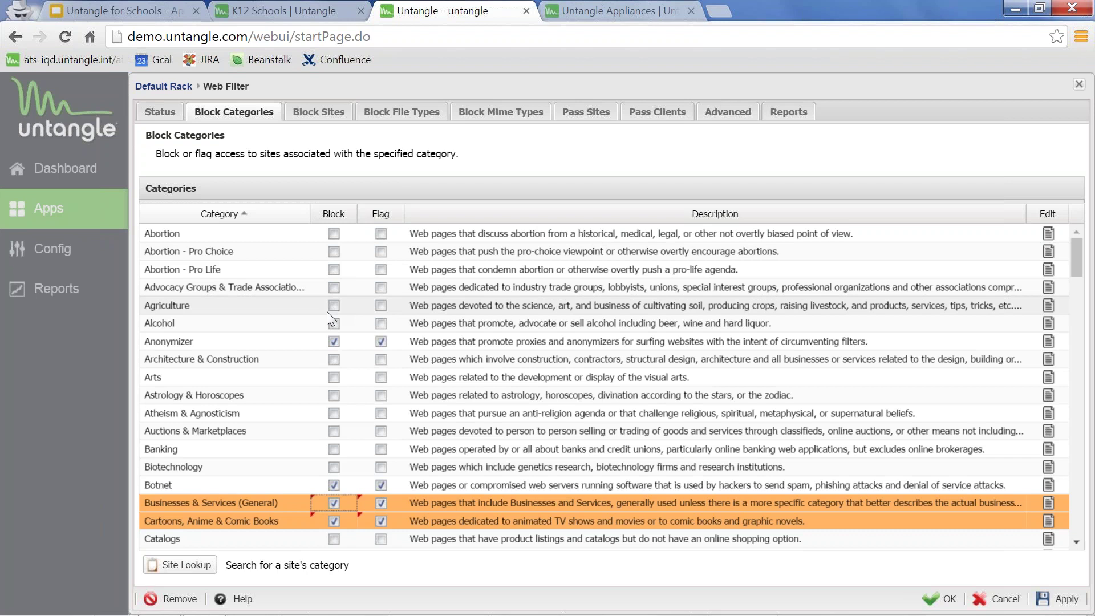
{"action": "left_click", "coordinate": [381, 324]}
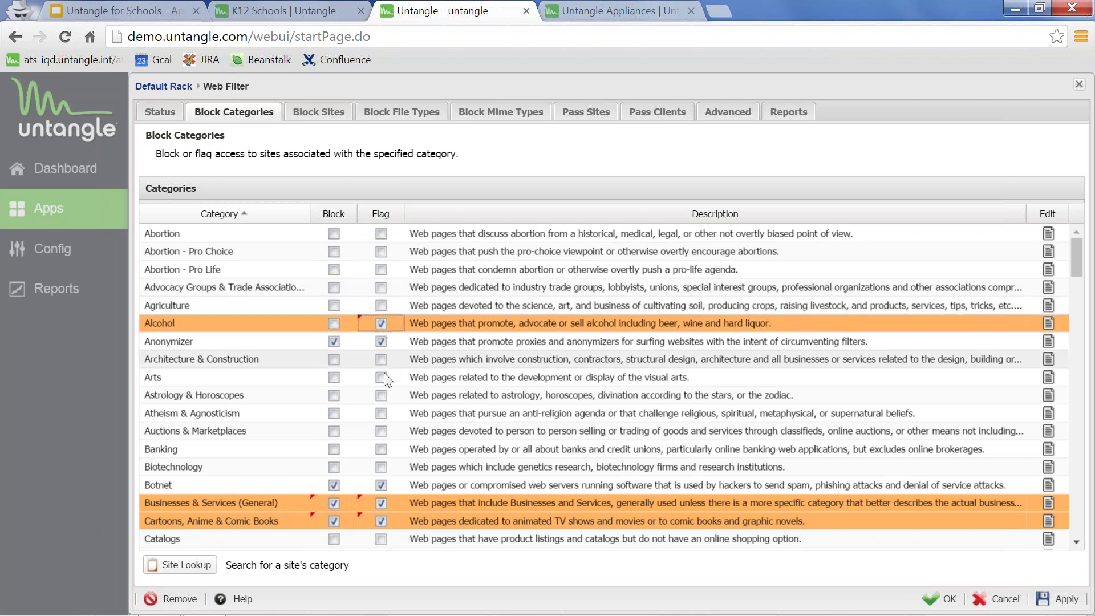
{"action": "left_click", "coordinate": [382, 448]}
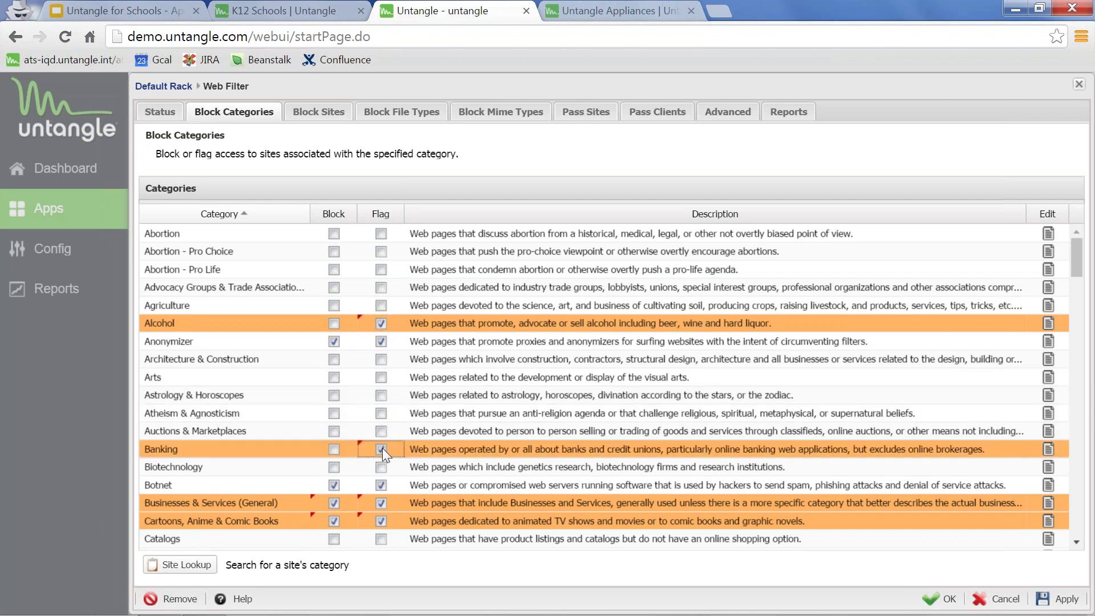
{"action": "scroll", "coordinate": [382, 447], "scroll_direction": "down", "scroll_amount": 5}
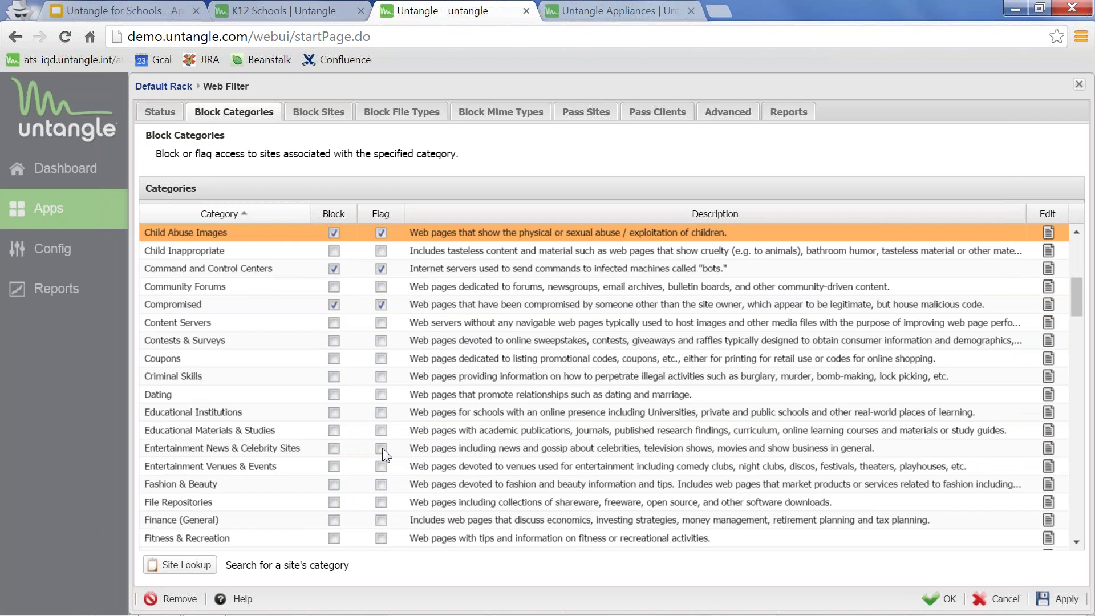
{"action": "scroll", "coordinate": [382, 447], "scroll_direction": "down", "scroll_amount": 1}
{"action": "left_click", "coordinate": [382, 308]}
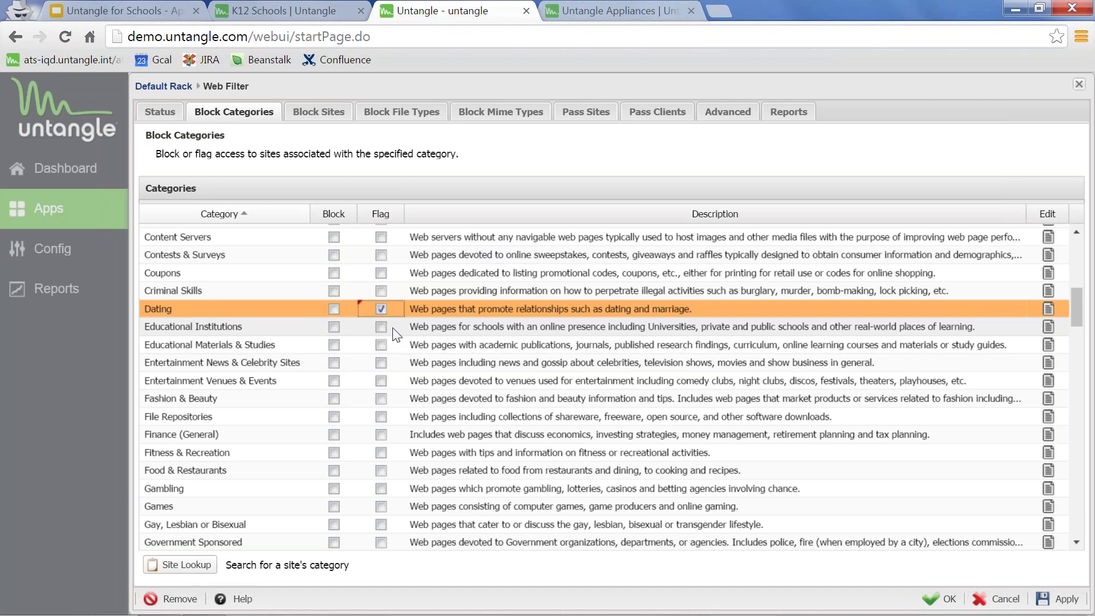
Look through the remaining block categories from Finance to Motorized Vehicles, and return to the start of the list
{"action": "scroll", "coordinate": [395, 335], "scroll_direction": "down", "scroll_amount": 3}
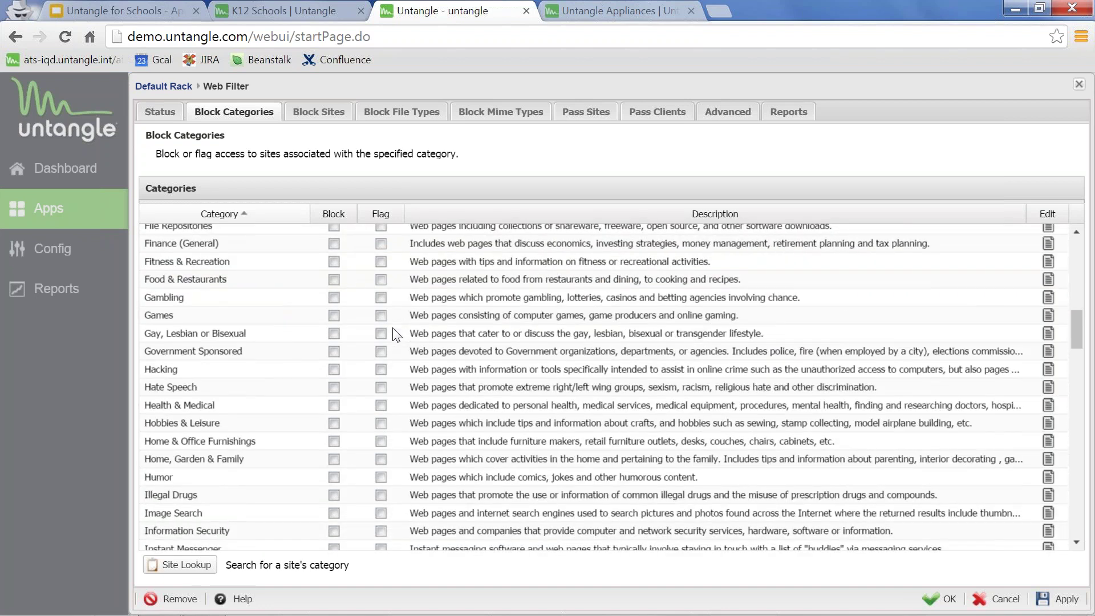
{"action": "scroll", "coordinate": [395, 334], "scroll_direction": "down", "scroll_amount": 1}
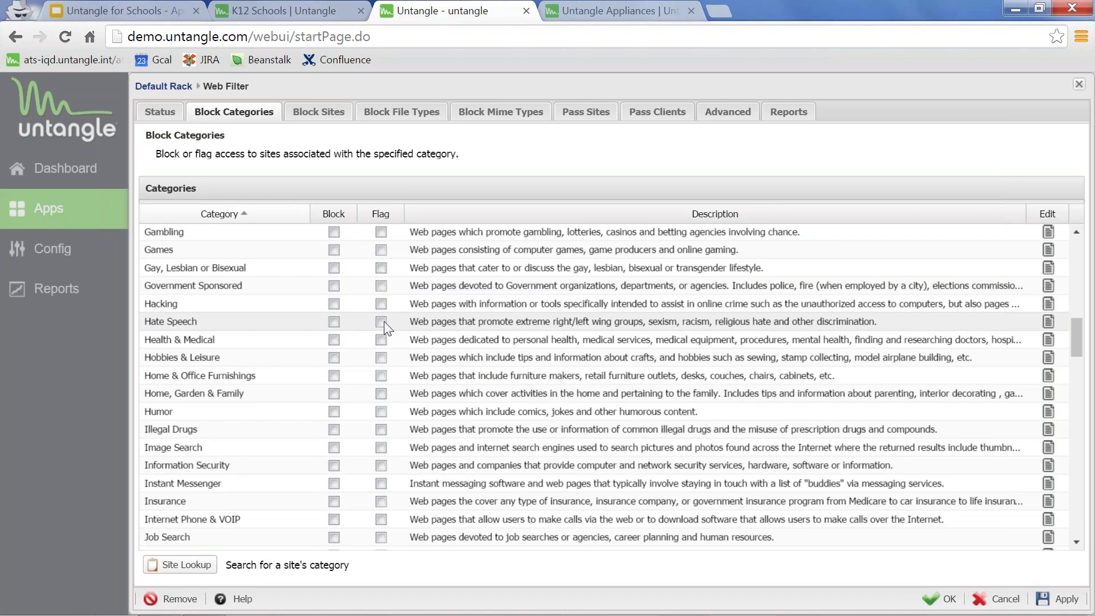
{"action": "scroll", "coordinate": [384, 323], "scroll_direction": "down", "scroll_amount": 5}
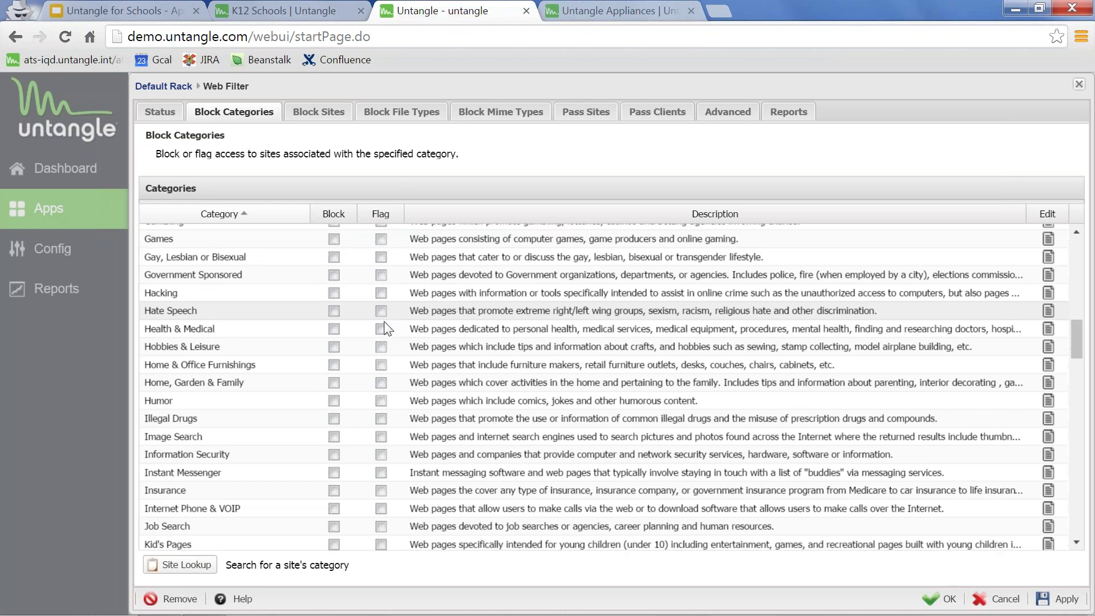
{"action": "scroll", "coordinate": [385, 320], "scroll_direction": "down", "scroll_amount": 2}
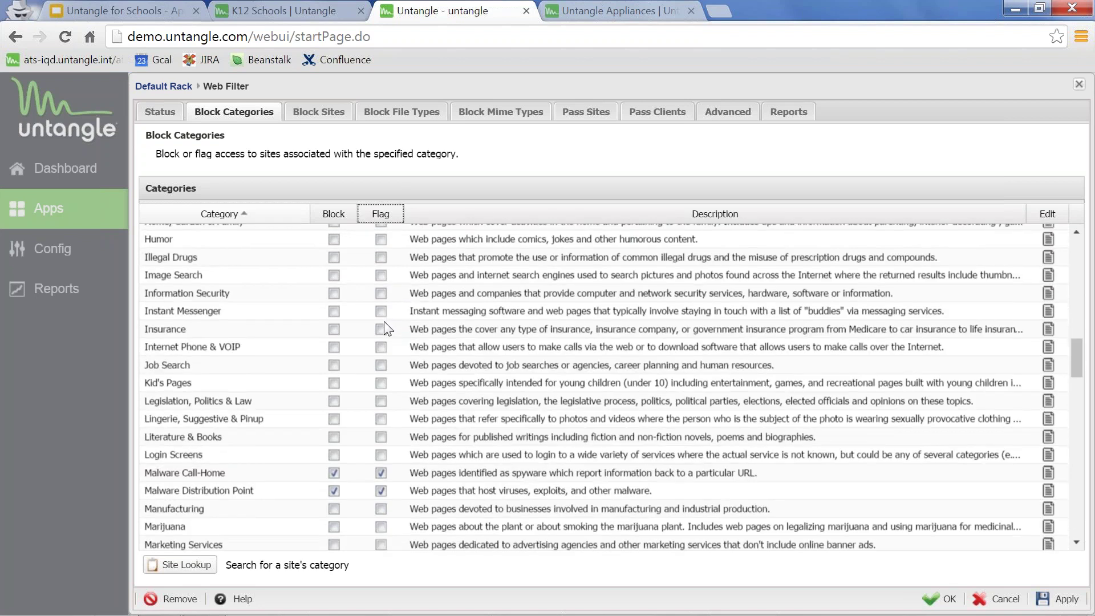
{"action": "scroll", "coordinate": [384, 321], "scroll_direction": "down", "scroll_amount": 3}
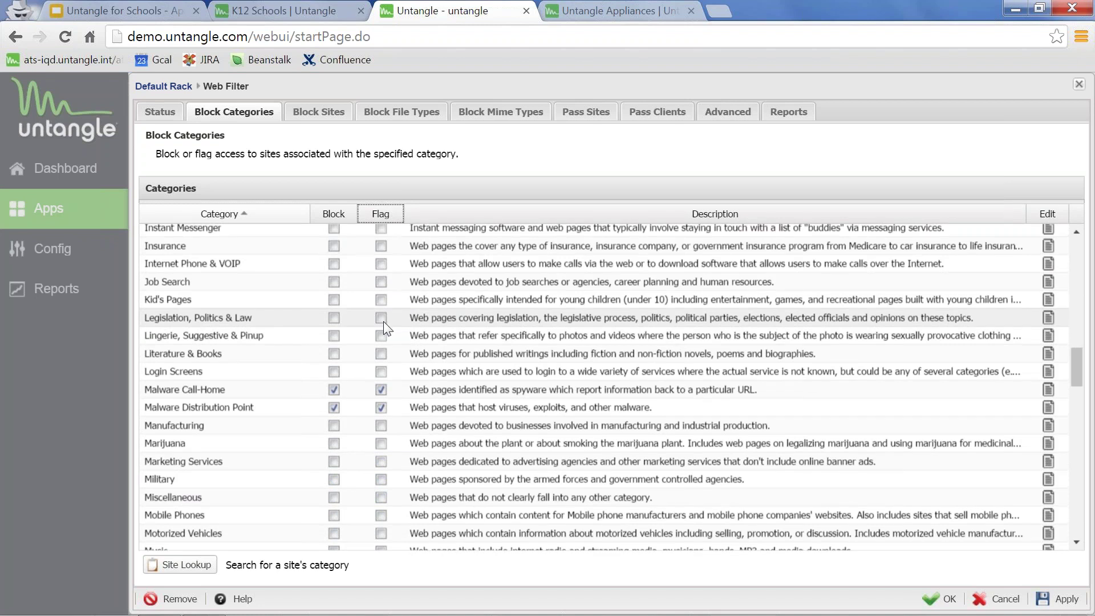
{"action": "scroll", "coordinate": [382, 322], "scroll_direction": "up", "scroll_amount": 10}
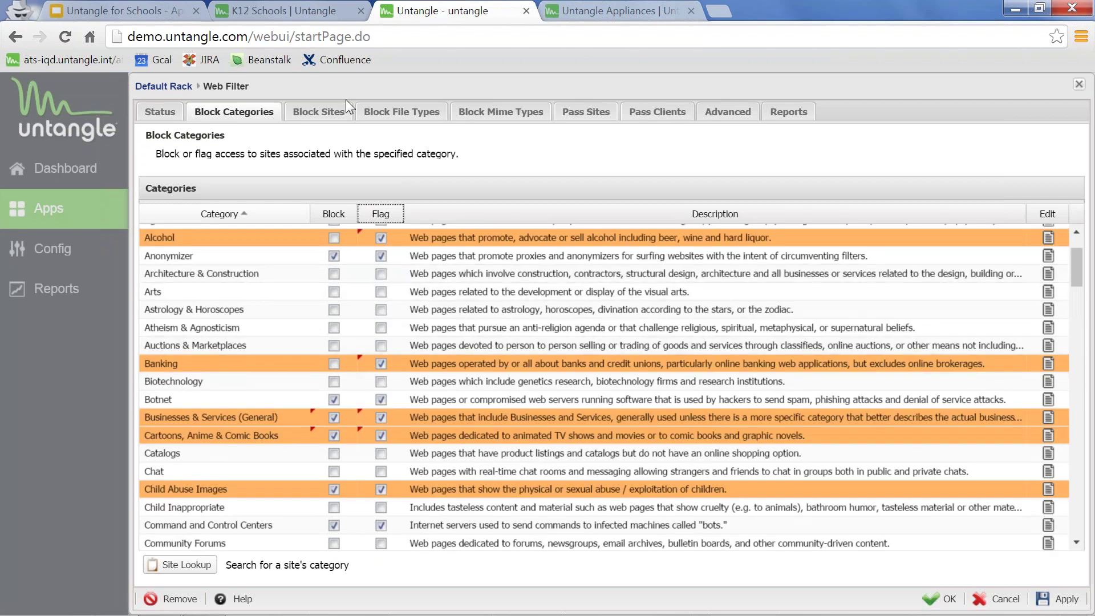
Show the blank entry form for adding a blocked site to Web Filter, and cancel it without adding one
{"action": "left_click", "coordinate": [315, 111]}
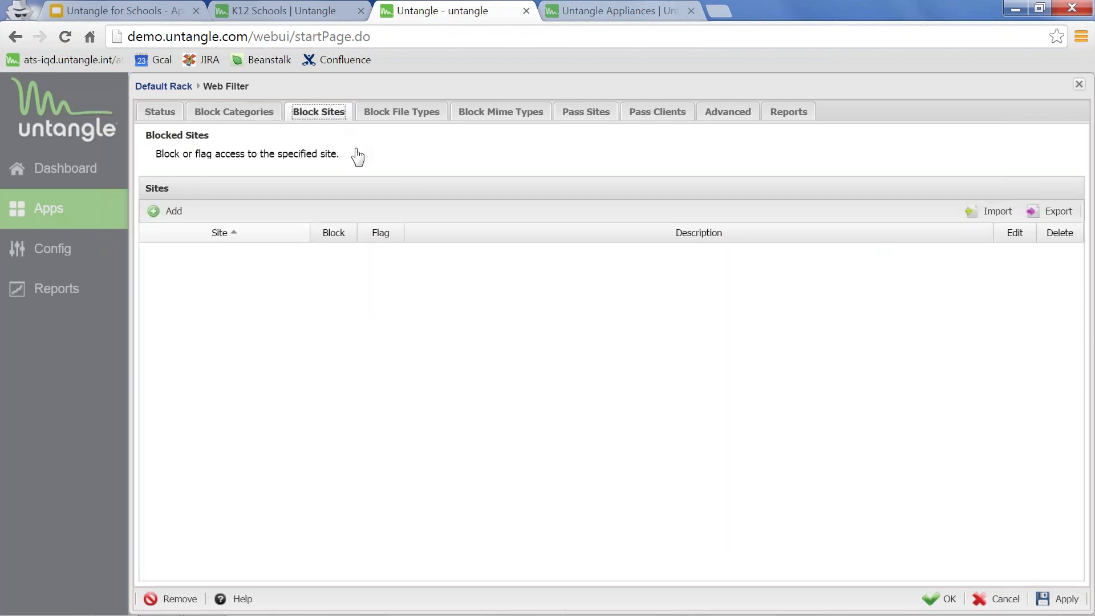
{"action": "left_click", "coordinate": [147, 216]}
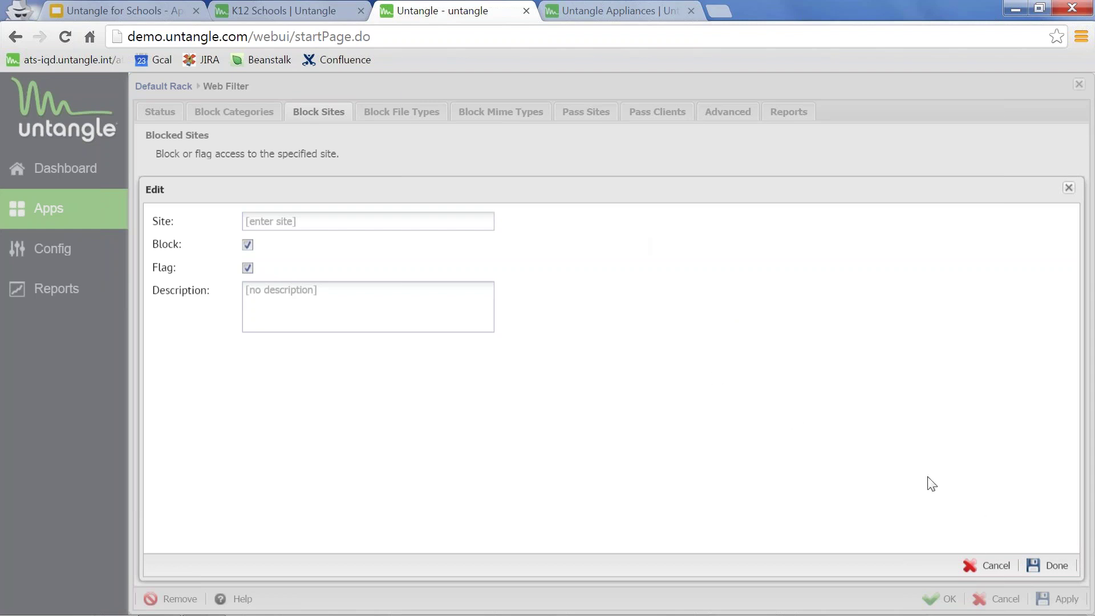
{"action": "left_click", "coordinate": [992, 573]}
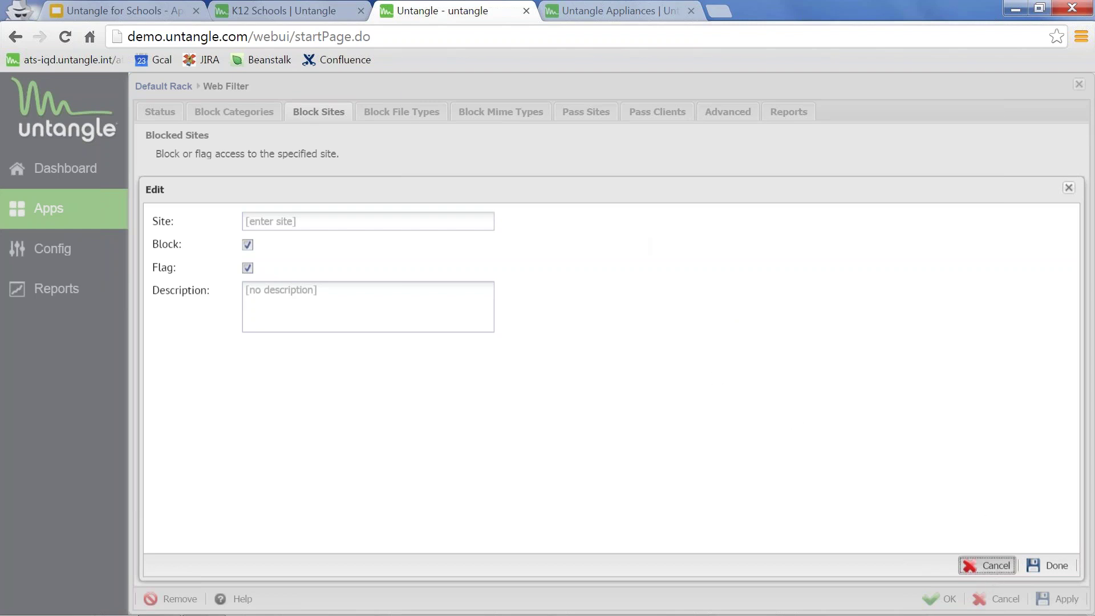
Review the file types and MIME types that Web Filter can block or flag
{"action": "left_click", "coordinate": [431, 117]}
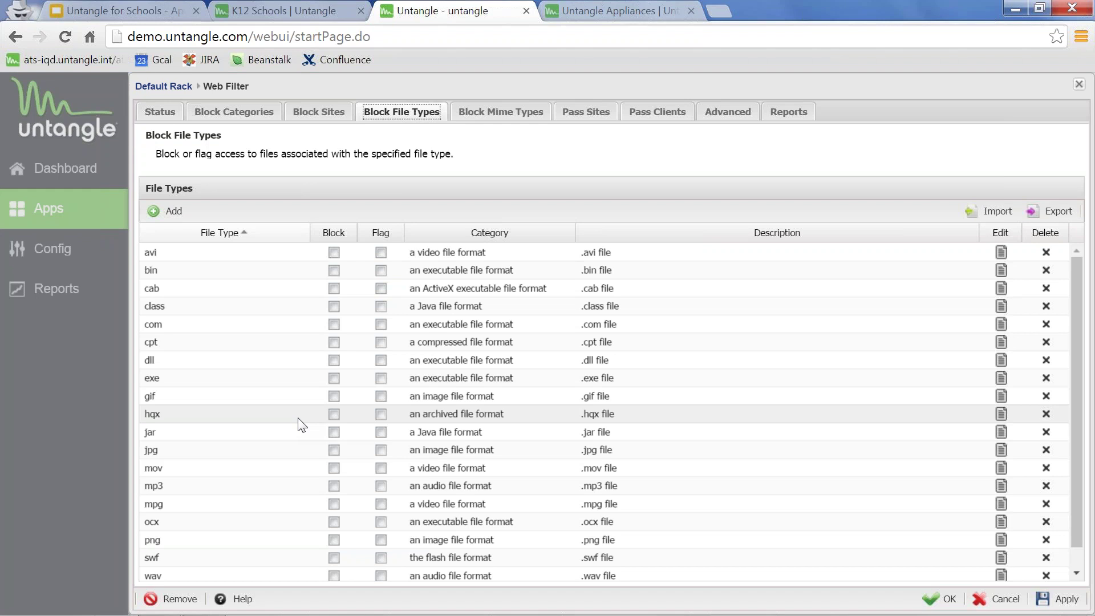
{"action": "left_click", "coordinate": [487, 114]}
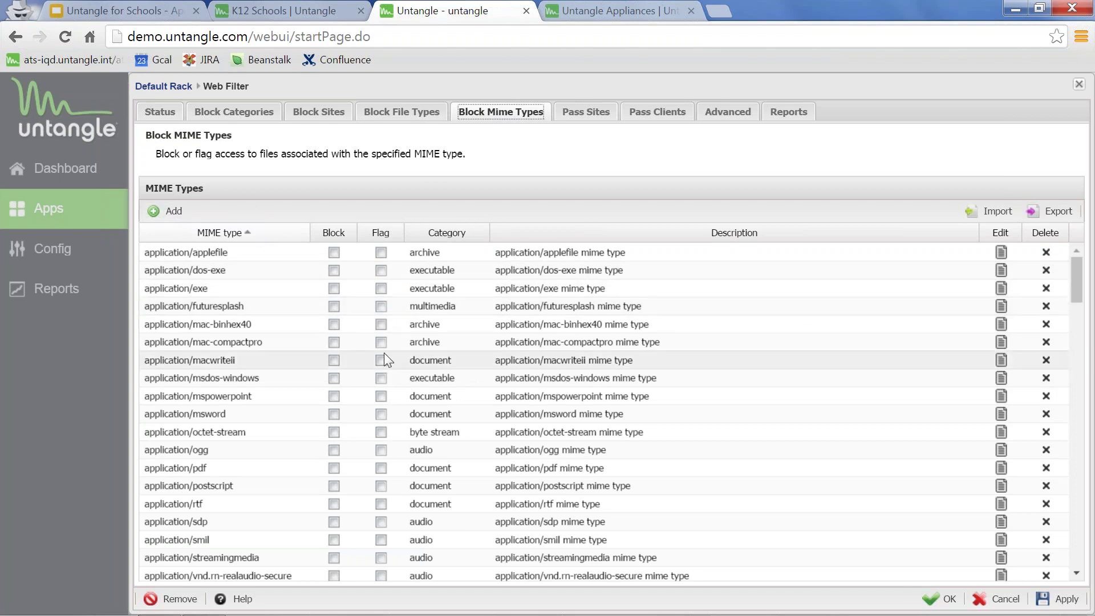
{"action": "scroll", "coordinate": [384, 354], "scroll_direction": "down", "scroll_amount": 3}
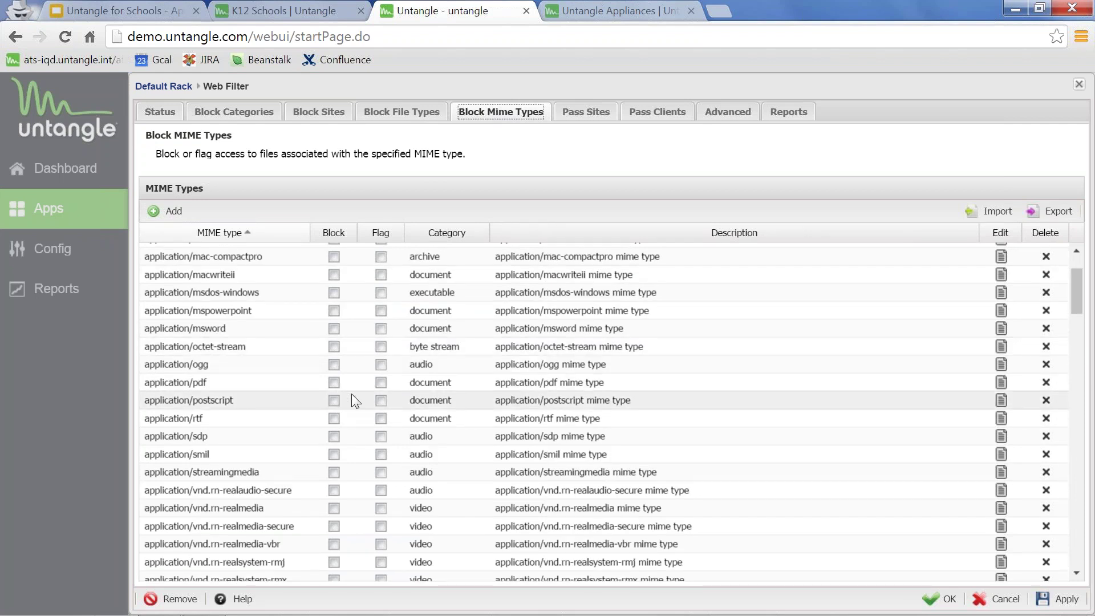
{"action": "scroll", "coordinate": [352, 394], "scroll_direction": "down", "scroll_amount": 9}
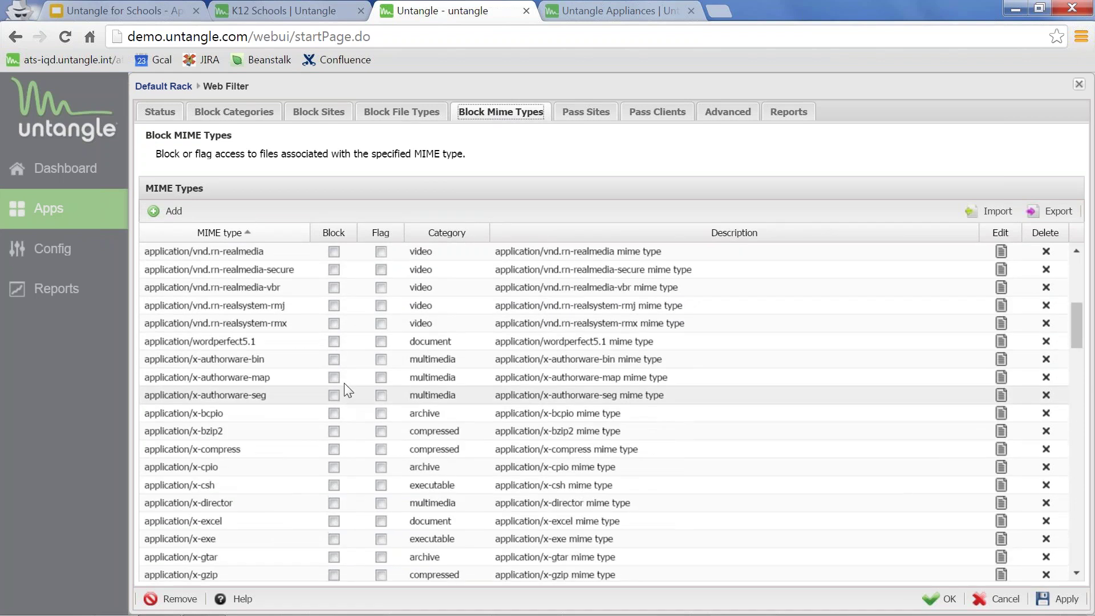
{"action": "scroll", "coordinate": [348, 391], "scroll_direction": "up", "scroll_amount": 9}
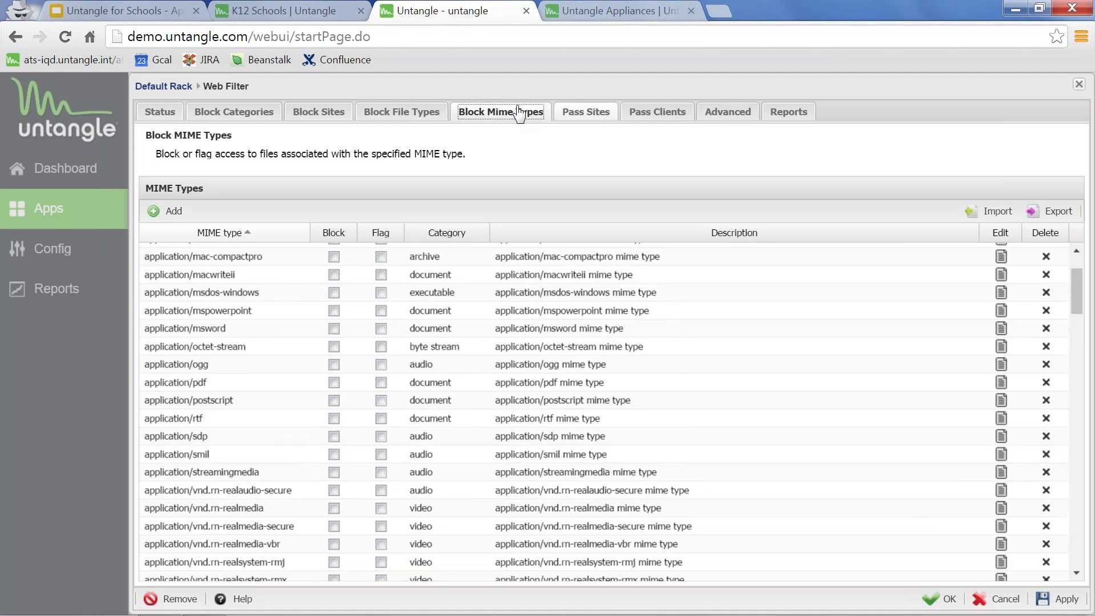
Review the Pass Sites and Pass Clients lists, and view a new pass client entry form without saving it
{"action": "left_click", "coordinate": [590, 111]}
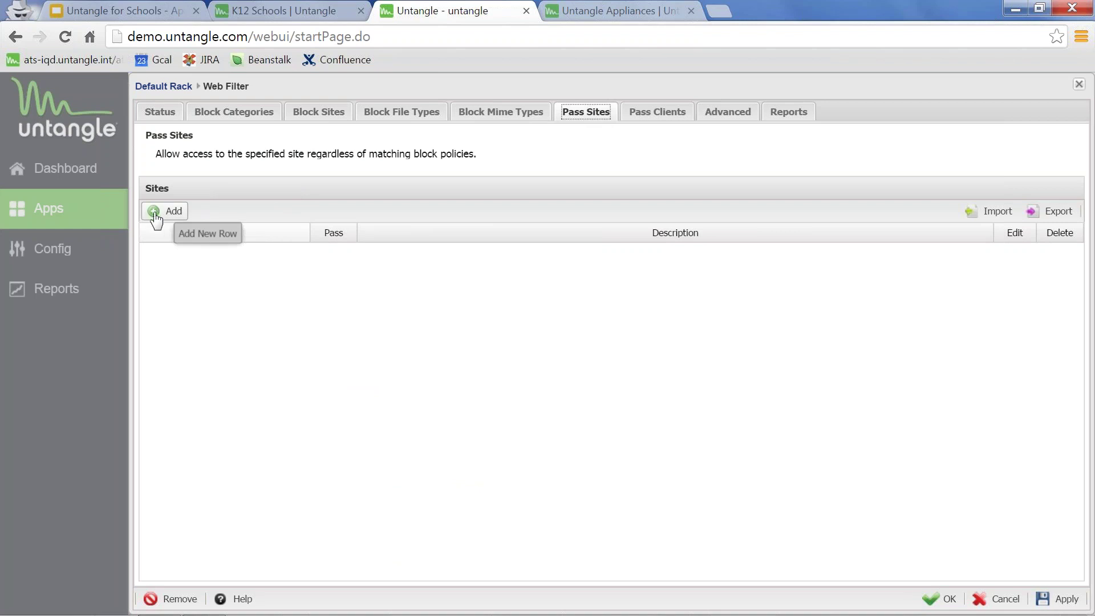
{"action": "left_click", "coordinate": [654, 115]}
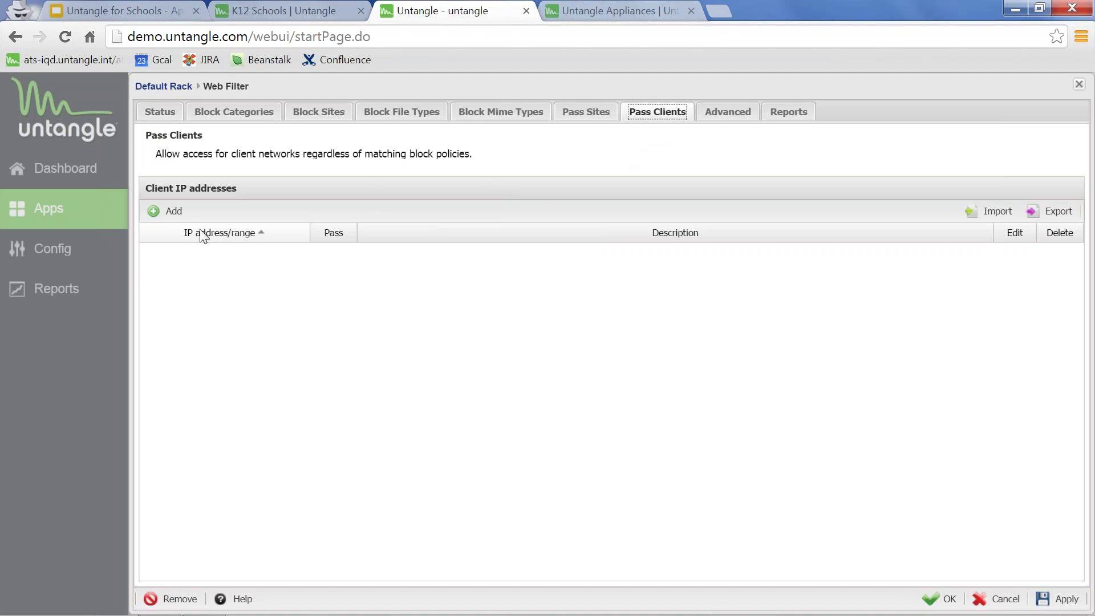
{"action": "left_click", "coordinate": [160, 212]}
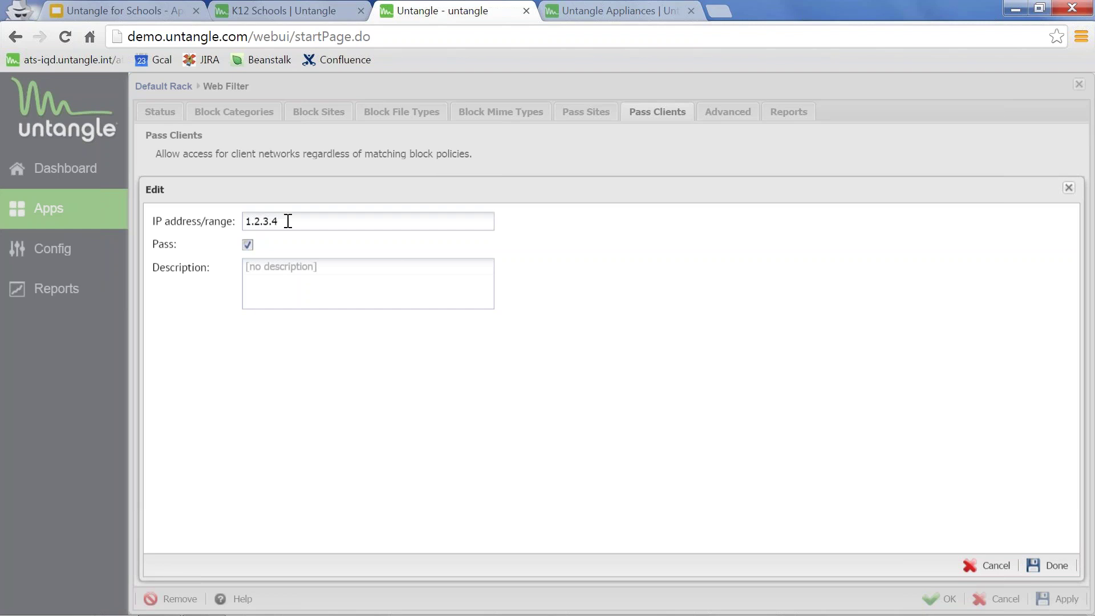
{"action": "left_click", "coordinate": [988, 568]}
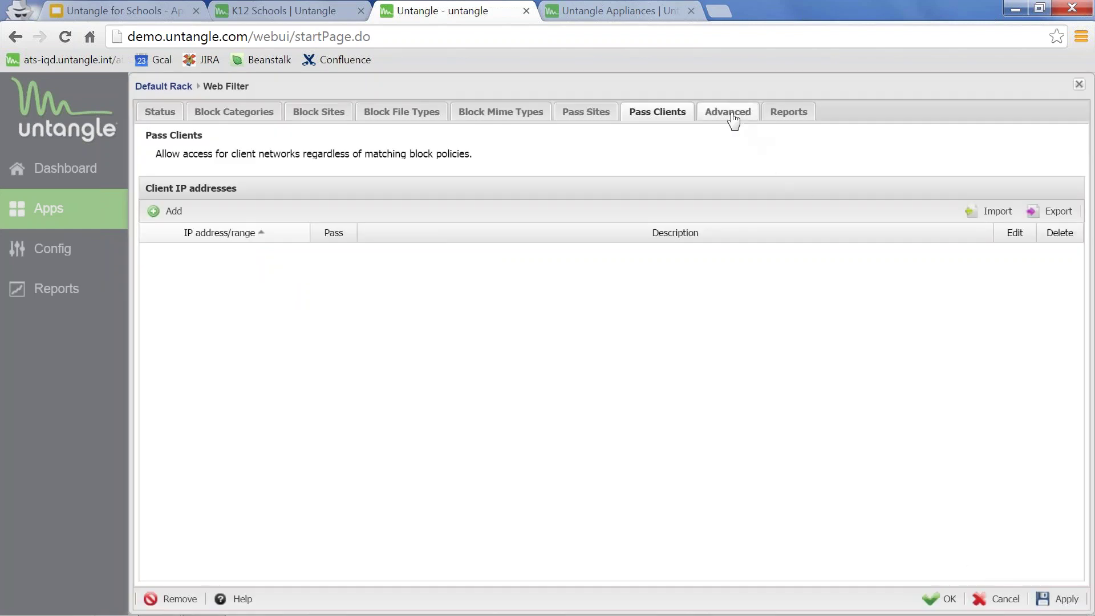
Set Web Filter's advanced Unblock option to Temporary and require a custom password for it
{"action": "left_click", "coordinate": [730, 113]}
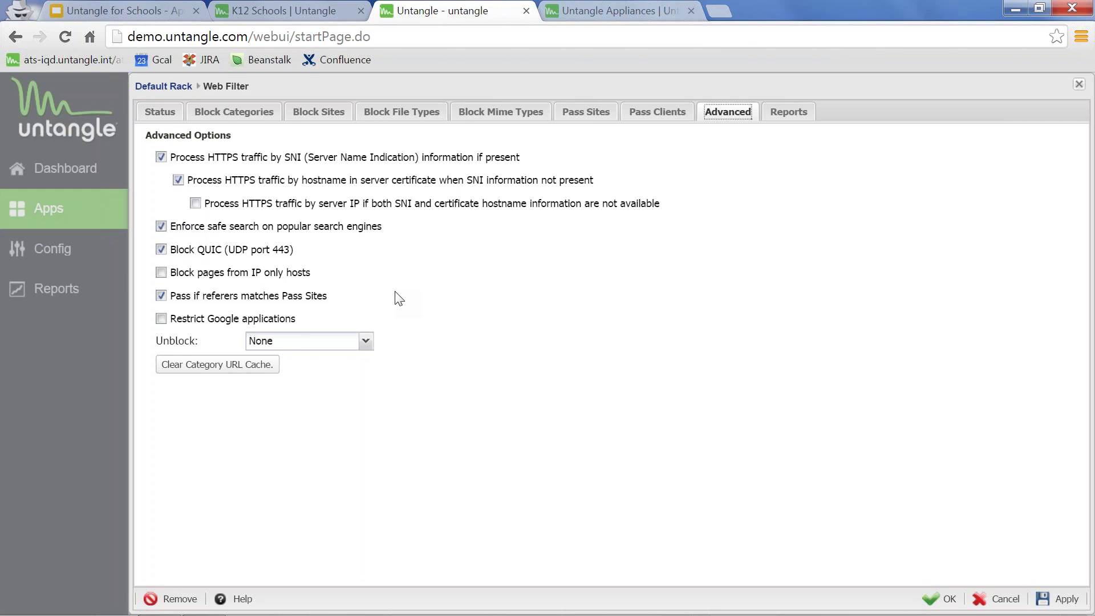
{"action": "left_click", "coordinate": [310, 341]}
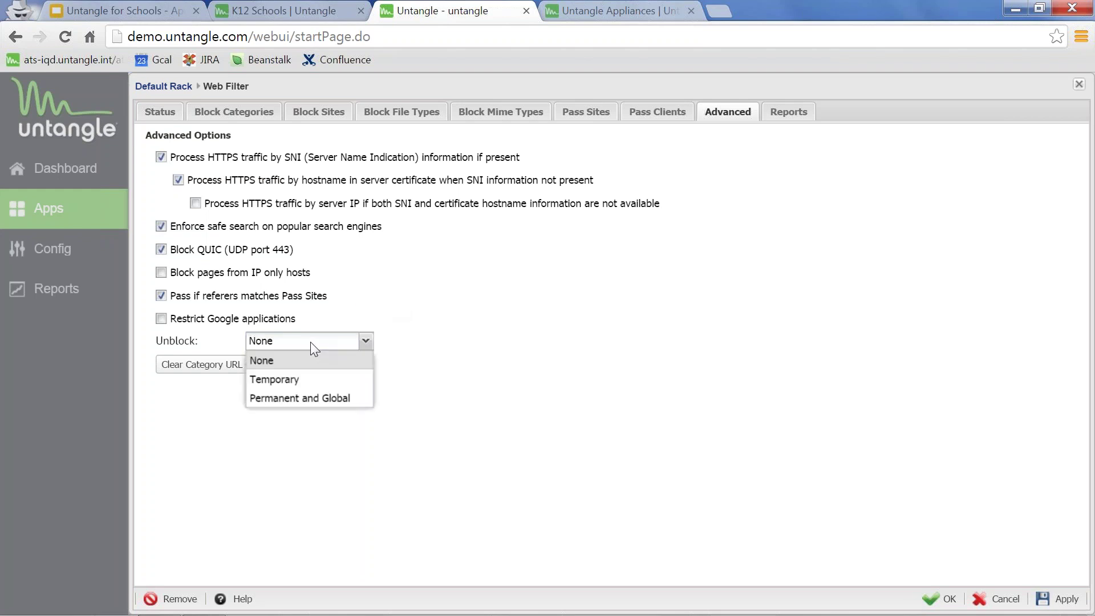
{"action": "left_click", "coordinate": [298, 379]}
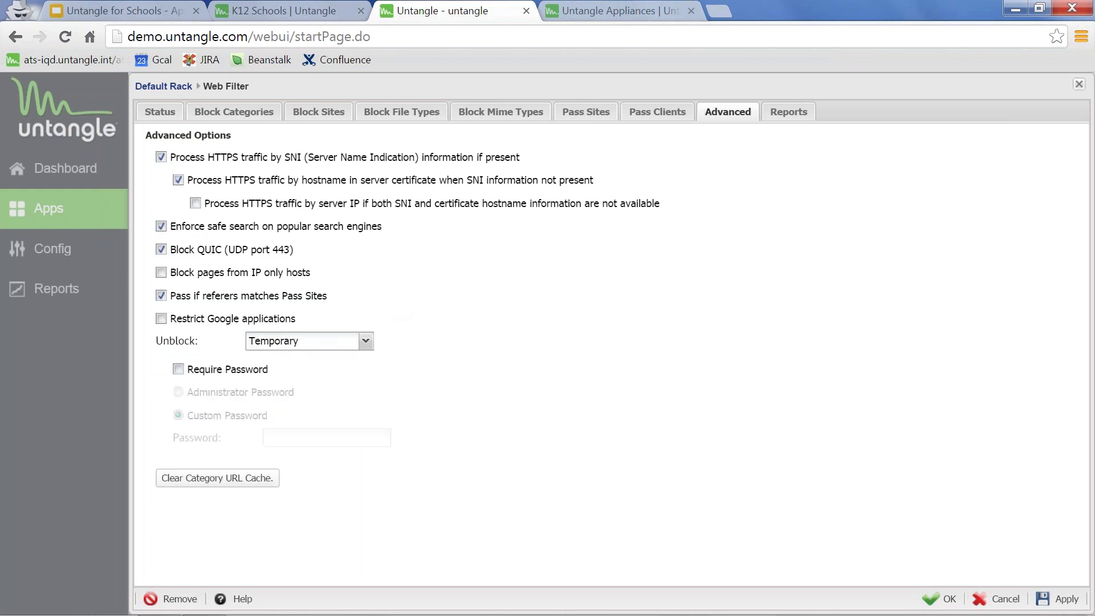
{"action": "left_click", "coordinate": [180, 371]}
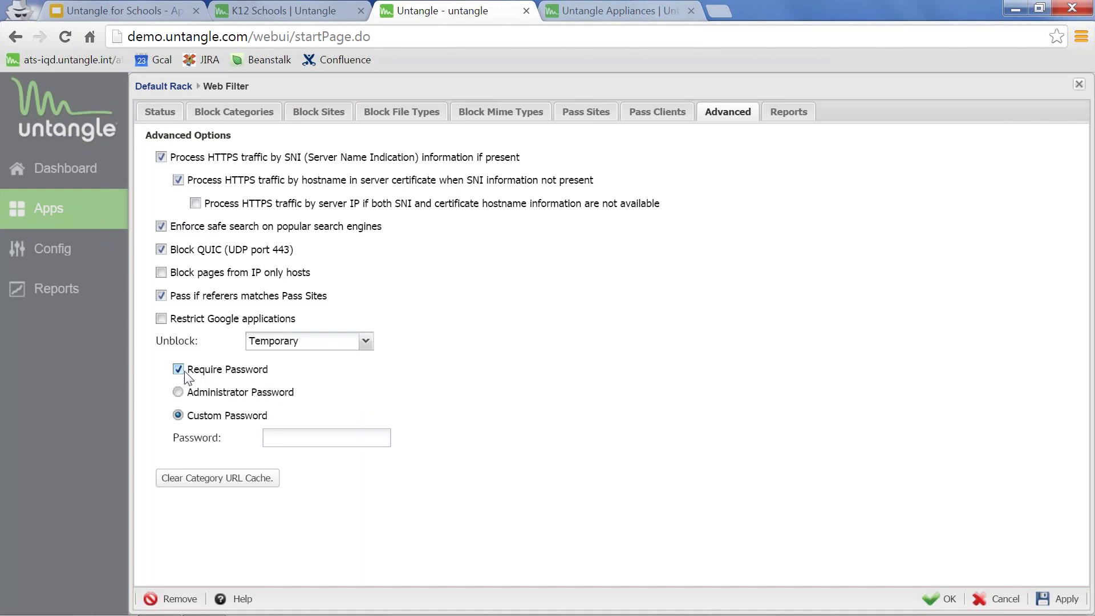
{"action": "left_click", "coordinate": [292, 440]}
View Web Filter's Web Usage (blocked) report and show it as a line chart
{"action": "left_click", "coordinate": [785, 119]}
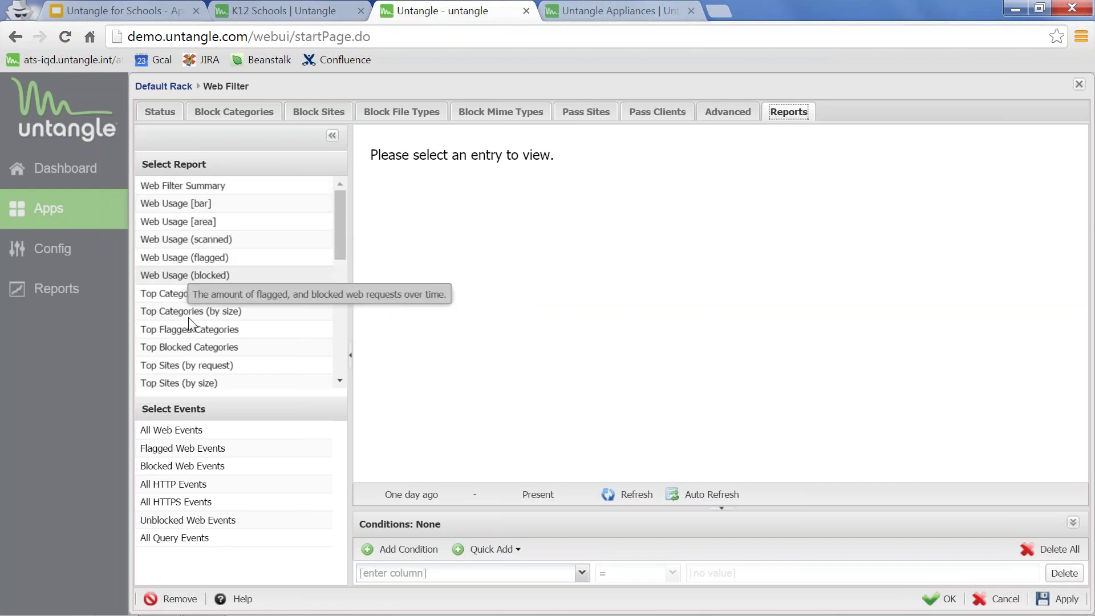
{"action": "left_click", "coordinate": [179, 279]}
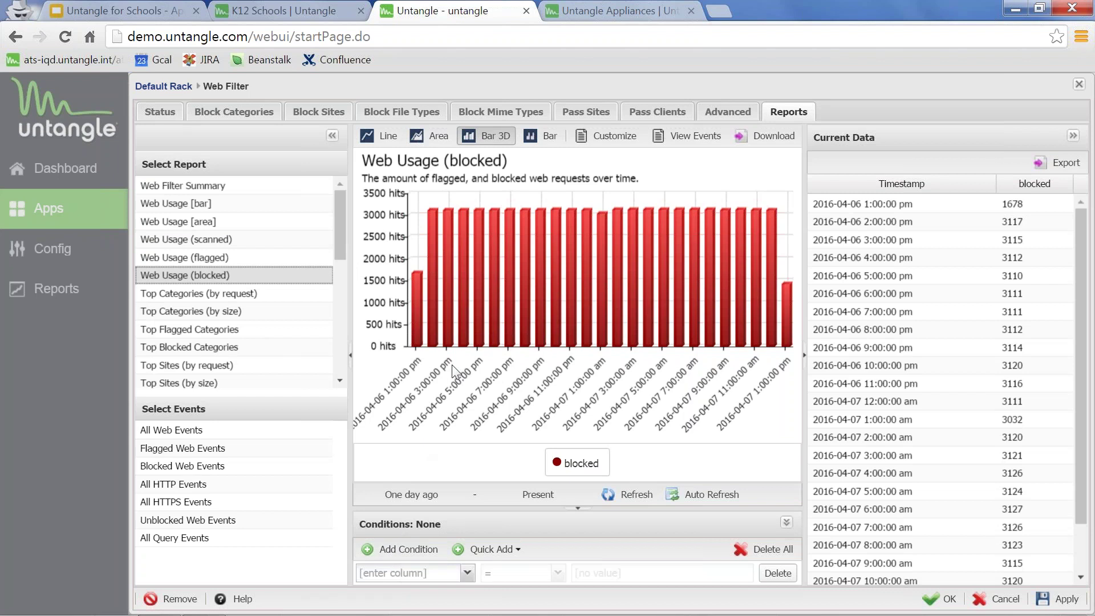
{"action": "mouse_move", "coordinate": [540, 302]}
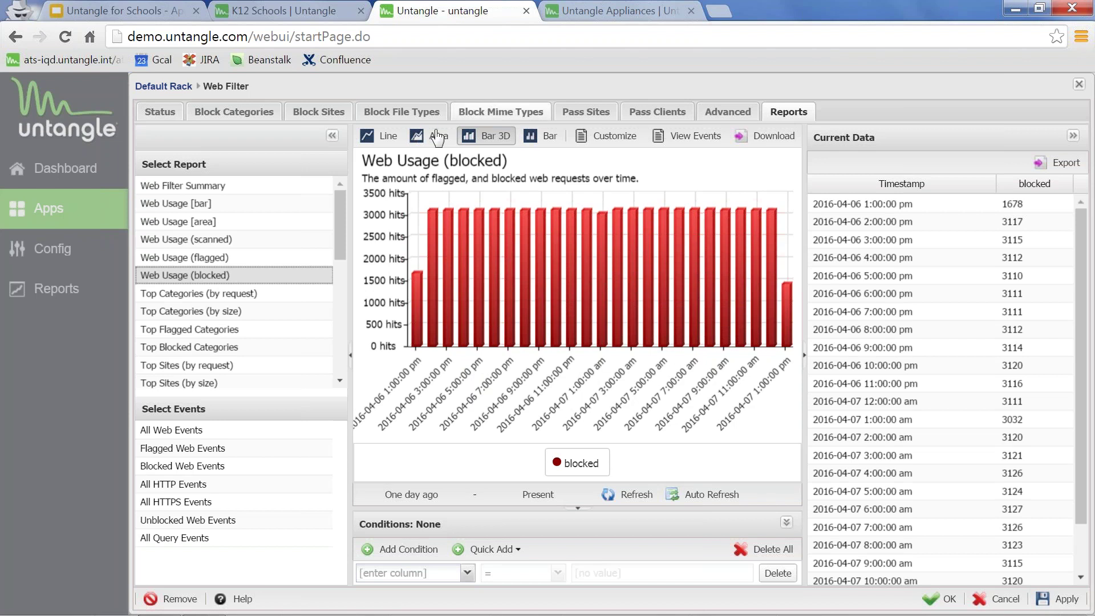
{"action": "left_click", "coordinate": [388, 136]}
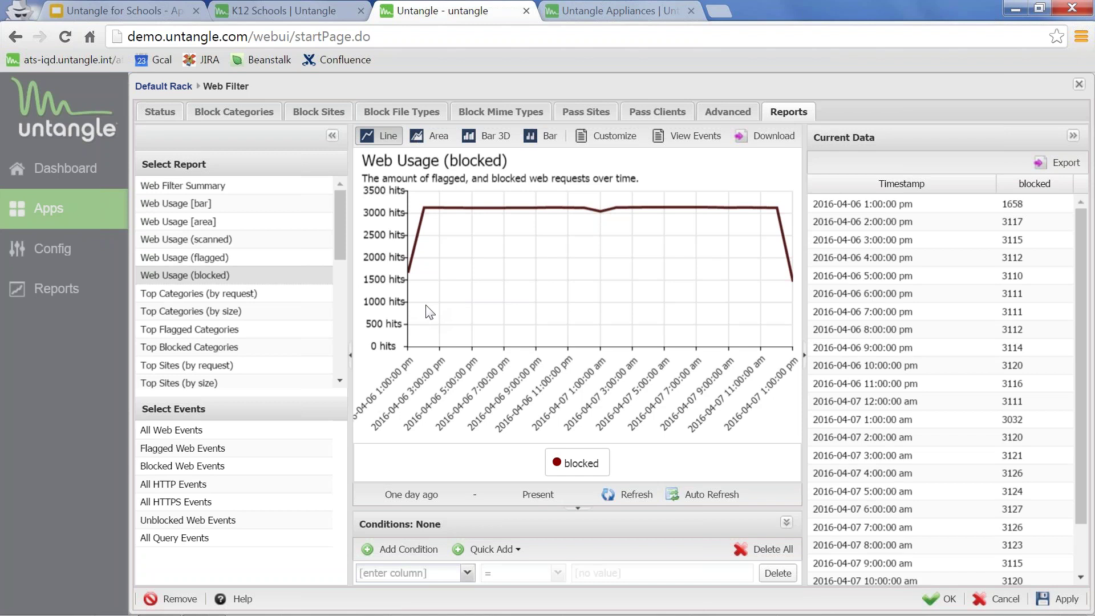
View the Top Flagged Categories report and inspect its pie chart
{"action": "left_click", "coordinate": [169, 330]}
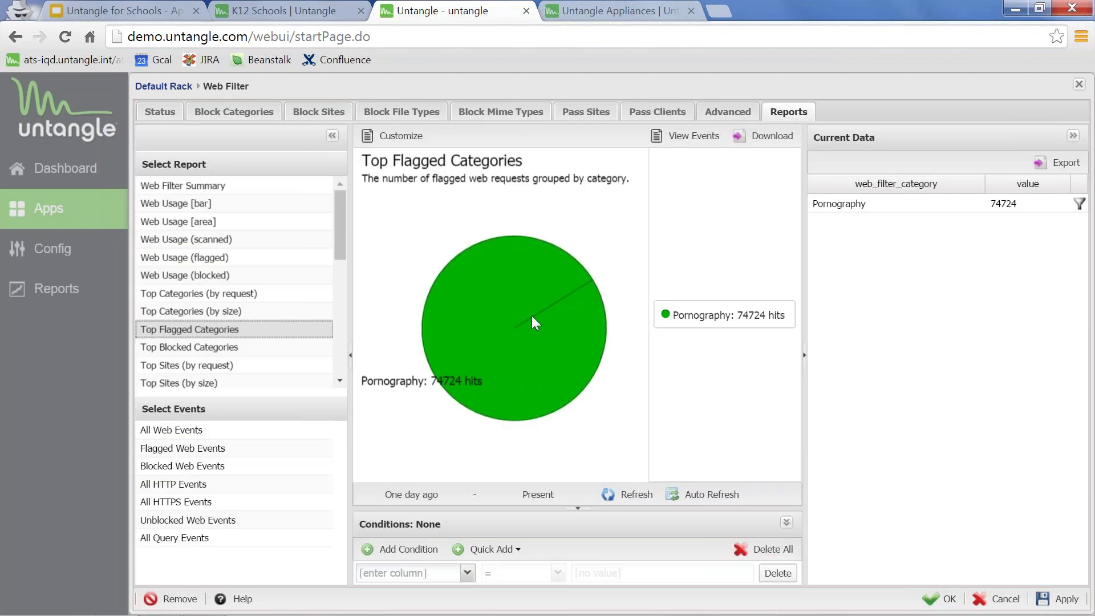
{"action": "left_click", "coordinate": [442, 326]}
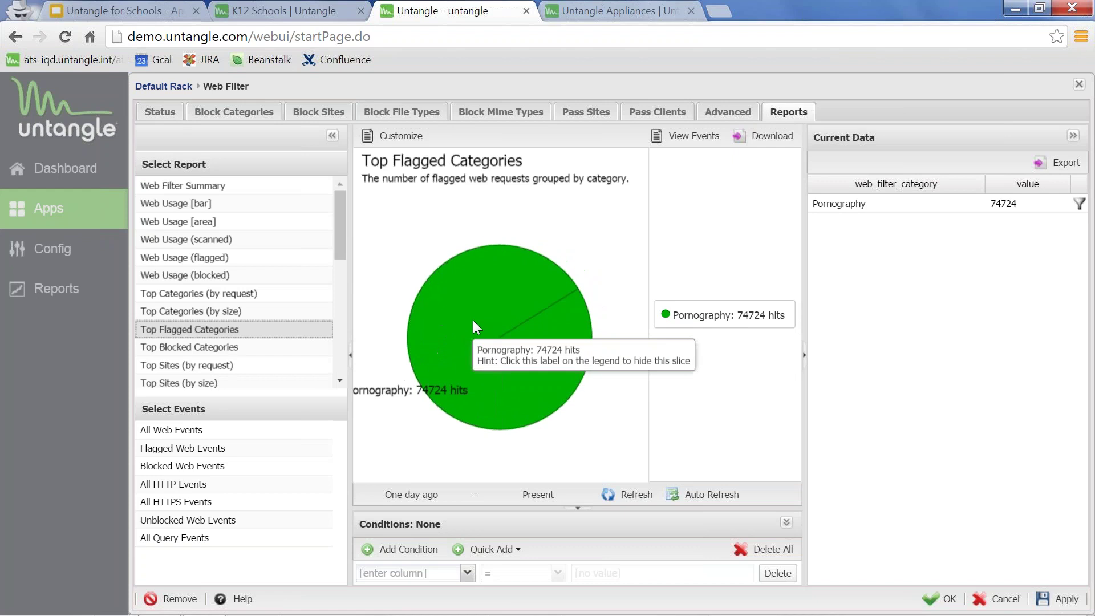
{"action": "left_click", "coordinate": [505, 320]}
{"action": "left_click", "coordinate": [383, 373]}
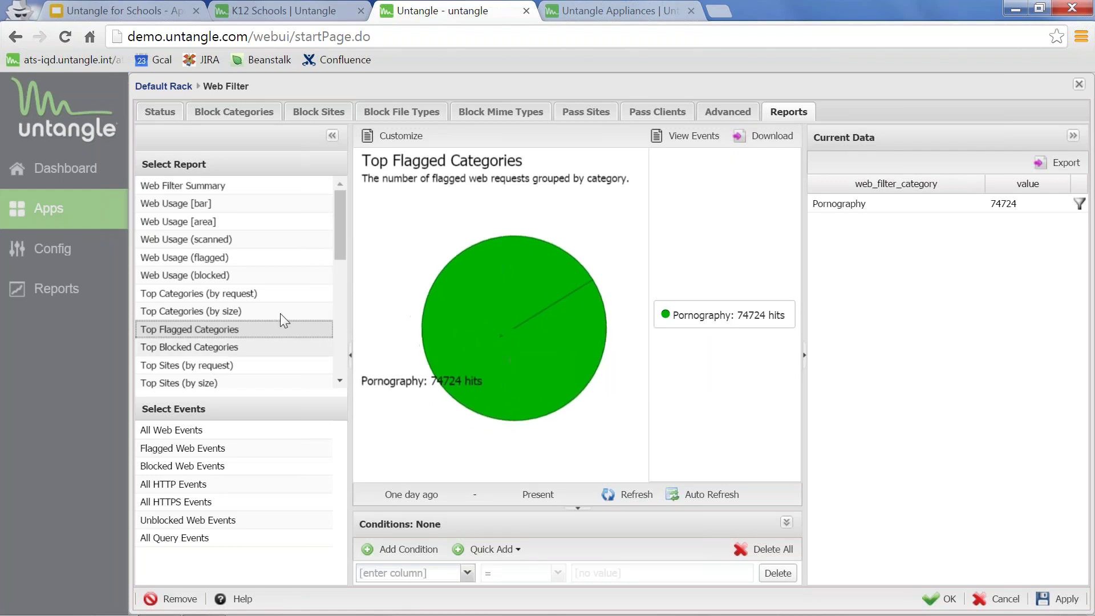
View the Top Categories (by request) report and hide the Music, Online Shopping and Government Sponsored slices from its chart
{"action": "left_click", "coordinate": [230, 293]}
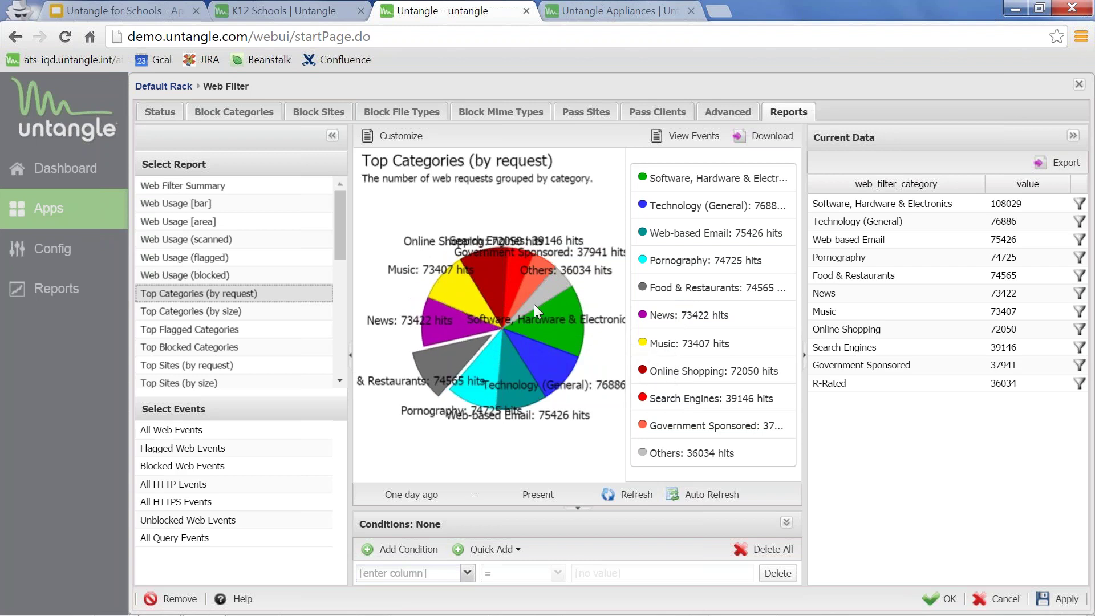
{"action": "left_click", "coordinate": [643, 342]}
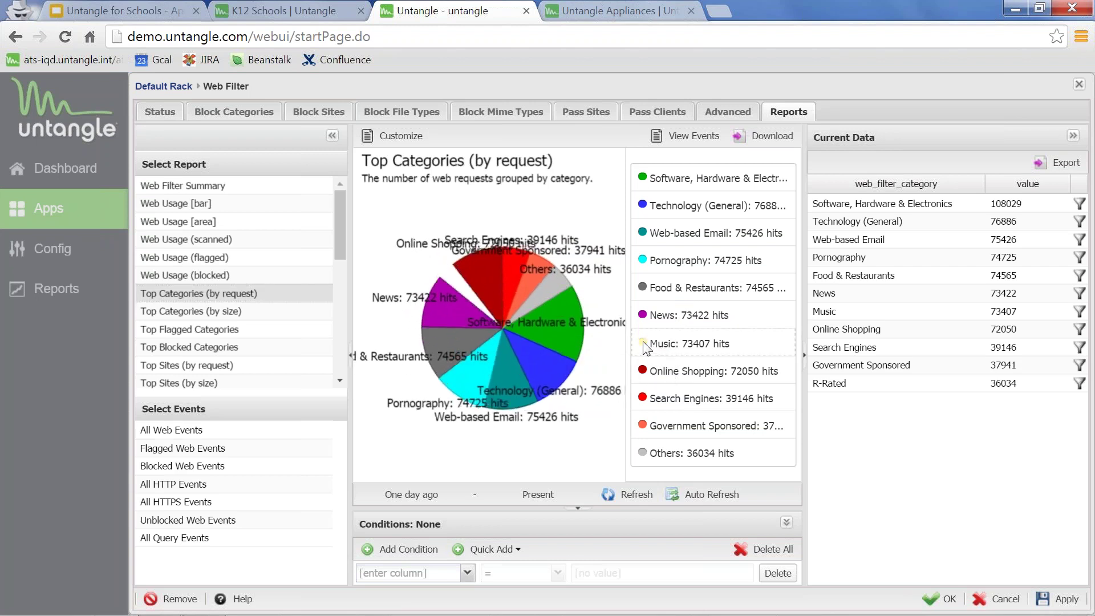
{"action": "left_click", "coordinate": [644, 372]}
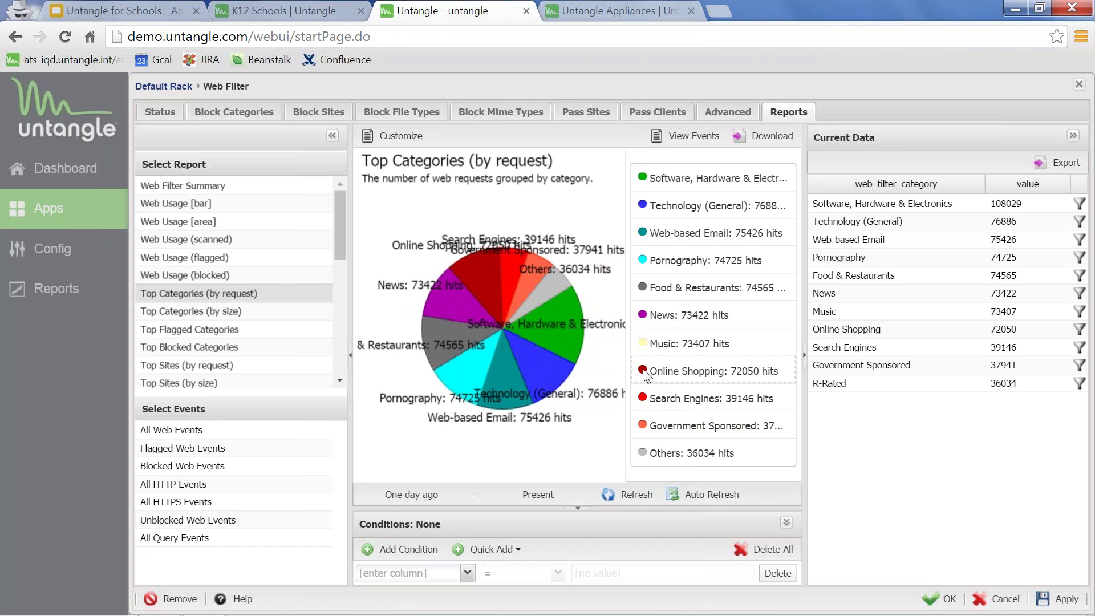
{"action": "left_click", "coordinate": [644, 427]}
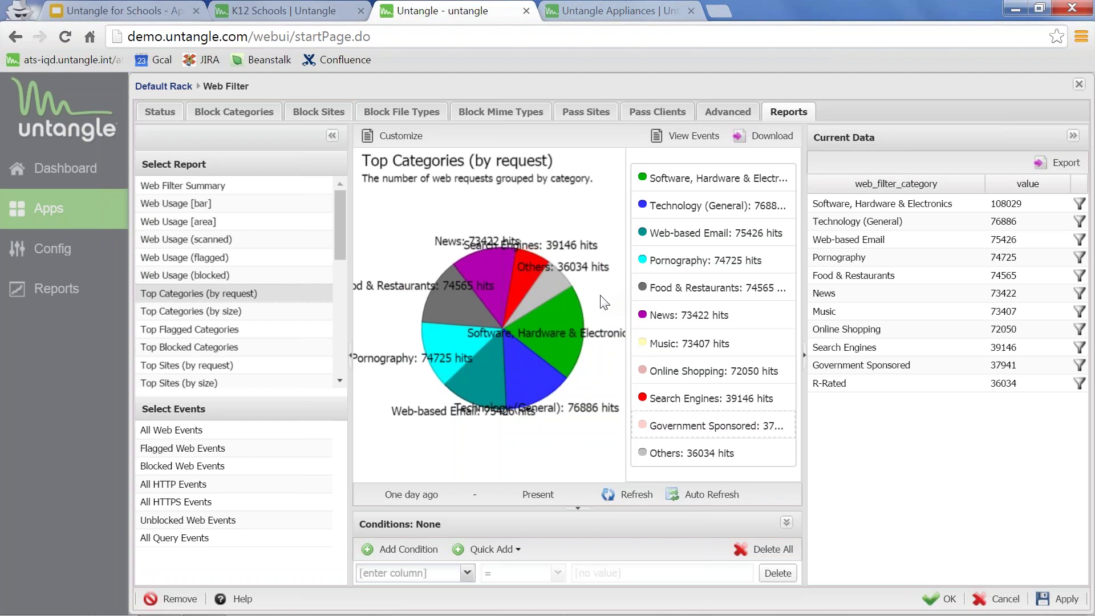
{"action": "mouse_move", "coordinate": [557, 301]}
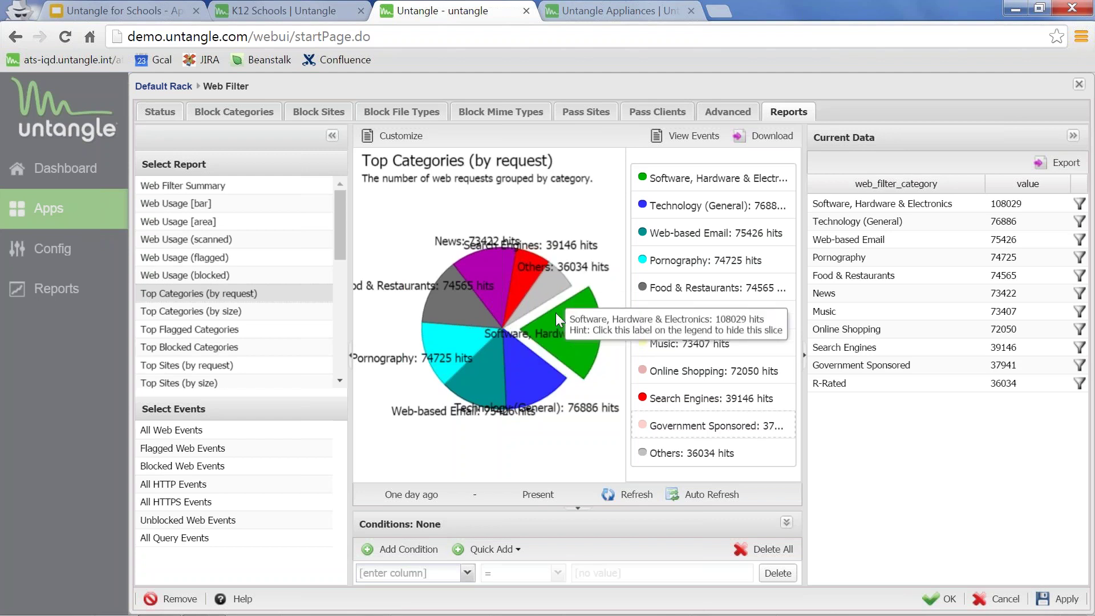
{"action": "mouse_move", "coordinate": [484, 332]}
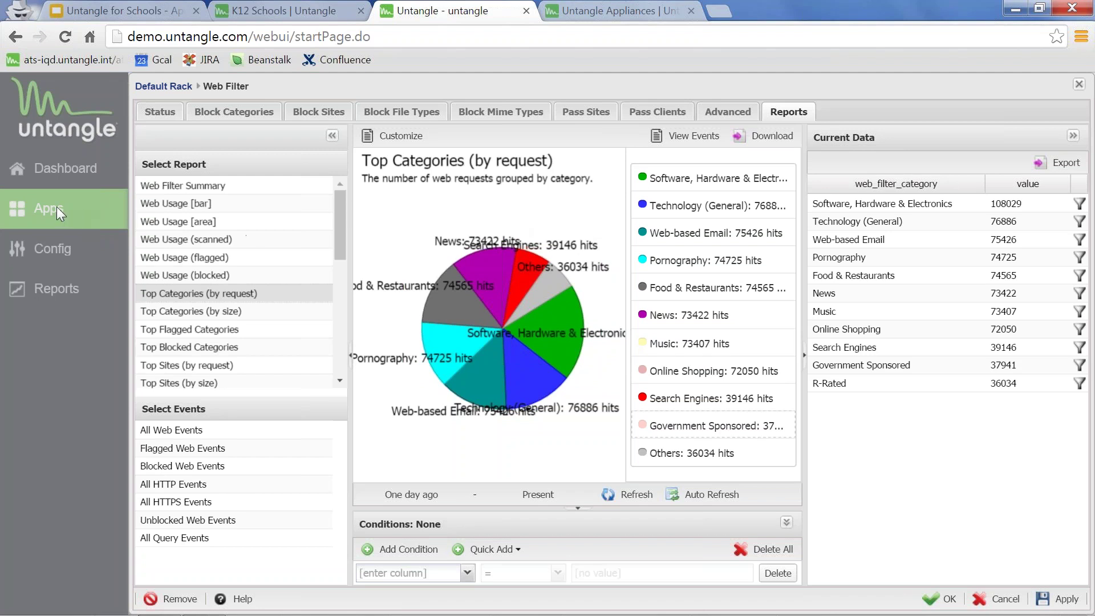
Return to the Default Rack, discarding the unsaved Web Filter settings, and look over the apps from Virus Blocker to Captive Portal
{"action": "left_click", "coordinate": [172, 86]}
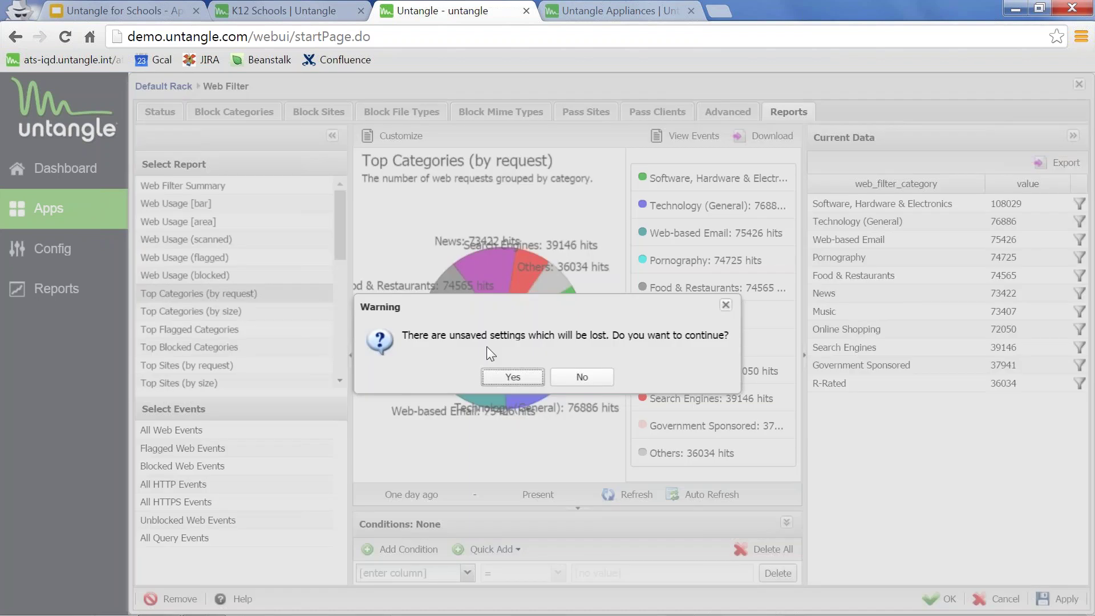
{"action": "left_click", "coordinate": [512, 377]}
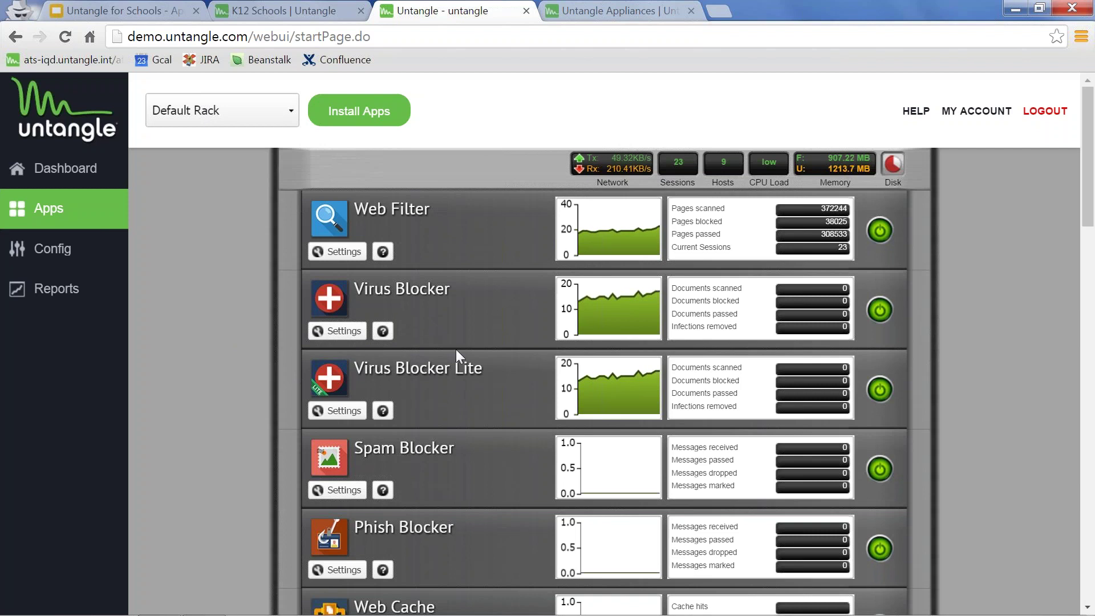
{"action": "scroll", "coordinate": [443, 349], "scroll_direction": "down", "scroll_amount": 1}
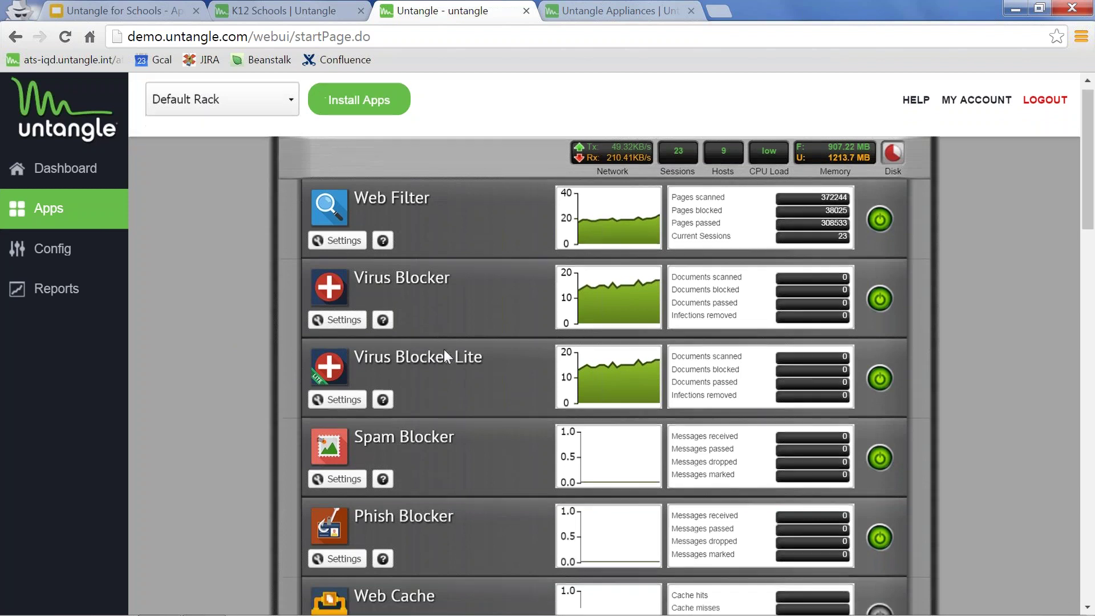
{"action": "scroll", "coordinate": [444, 349], "scroll_direction": "down", "scroll_amount": 2}
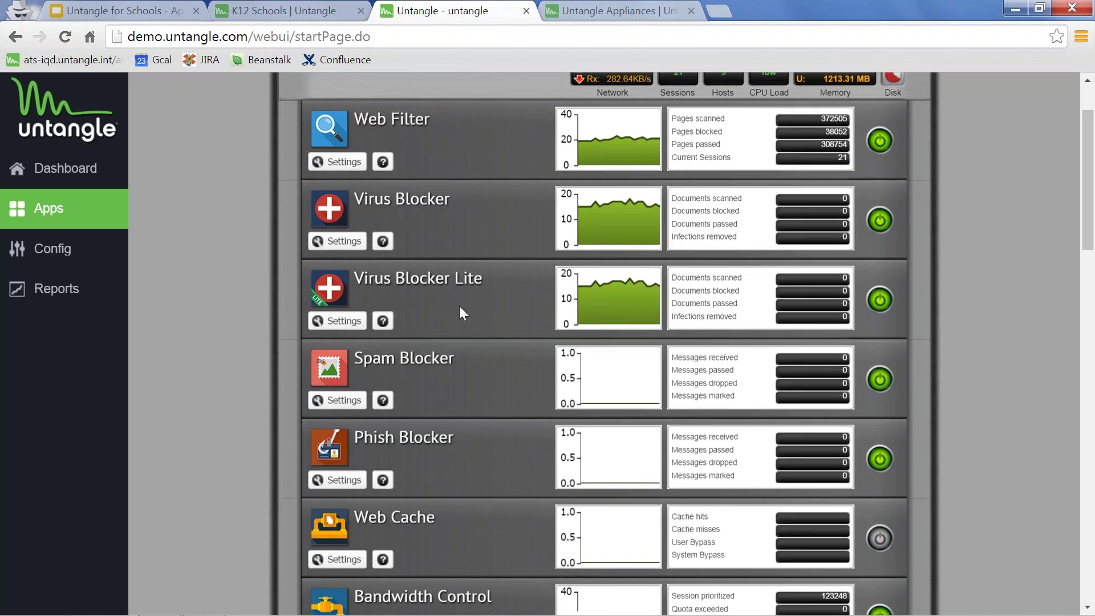
{"action": "scroll", "coordinate": [459, 305], "scroll_direction": "down", "scroll_amount": 3}
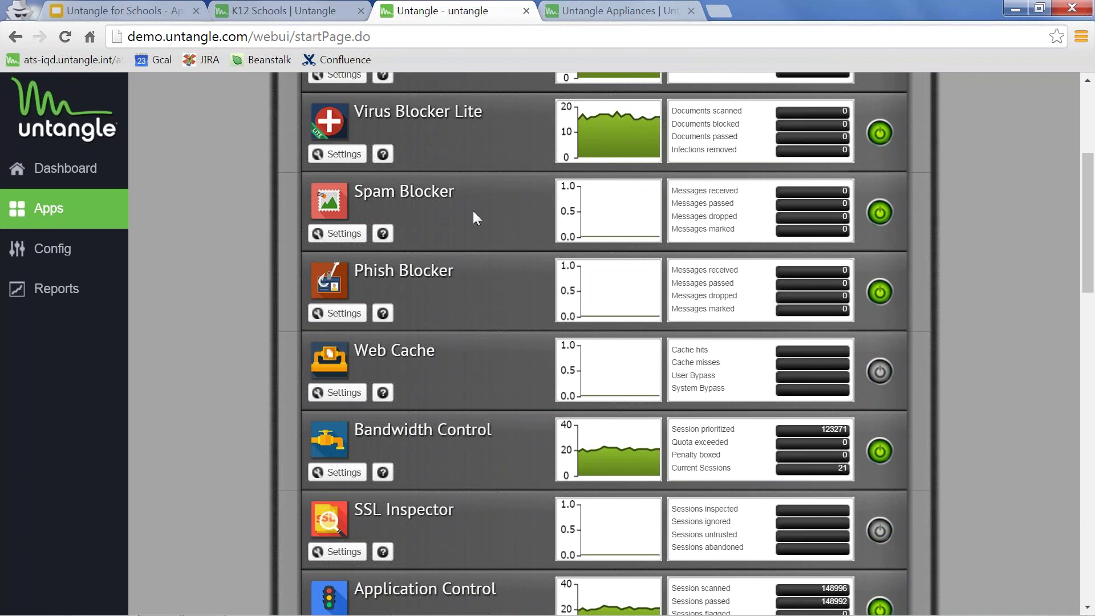
{"action": "scroll", "coordinate": [474, 210], "scroll_direction": "down", "scroll_amount": 2}
{"action": "scroll", "coordinate": [440, 217], "scroll_direction": "down", "scroll_amount": 3}
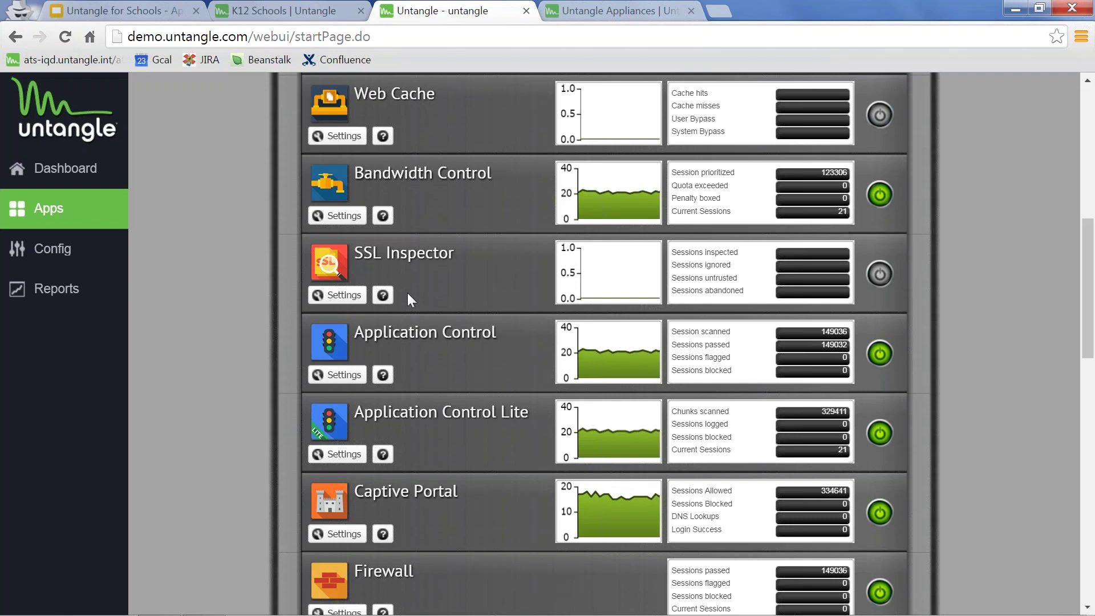
Review SSL Inspector's status and configuration, and view its All Sessions and Blocked Sessions event reports
{"action": "left_click", "coordinate": [347, 295]}
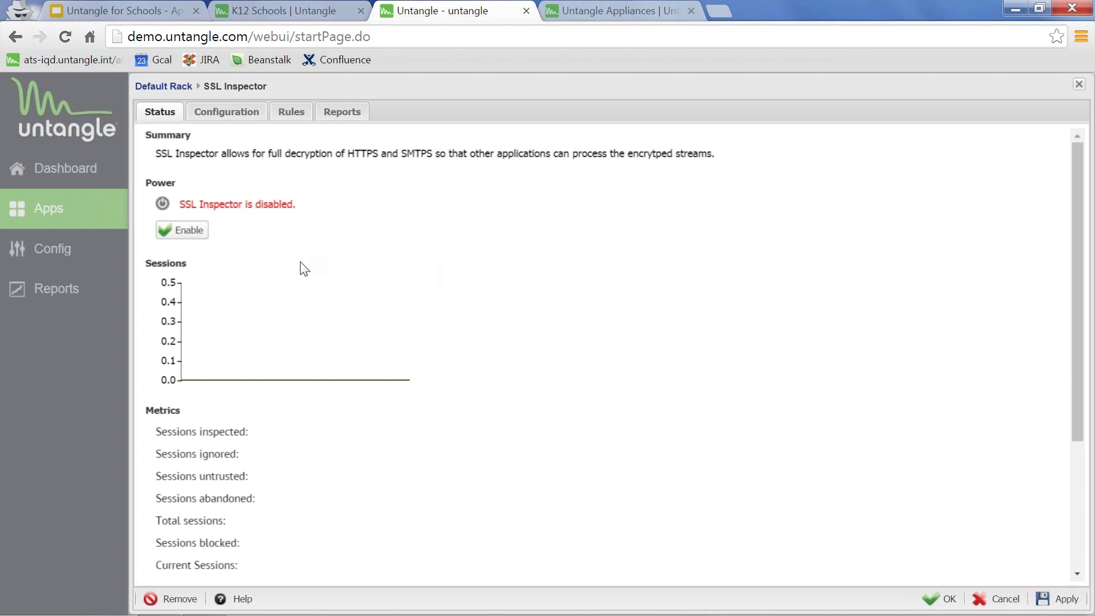
{"action": "left_click", "coordinate": [237, 116]}
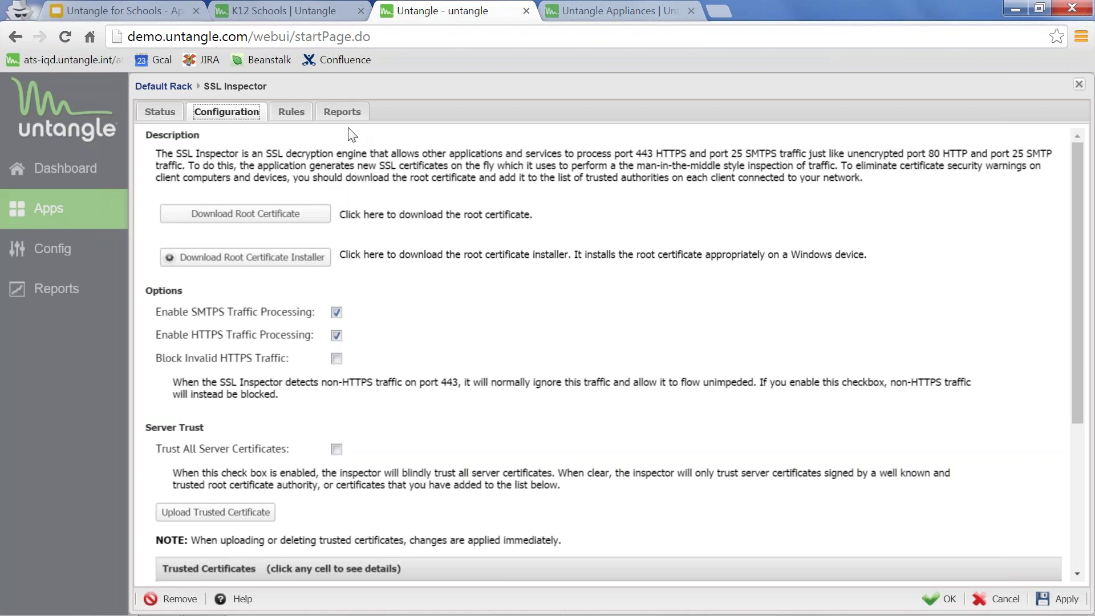
{"action": "left_click", "coordinate": [337, 112]}
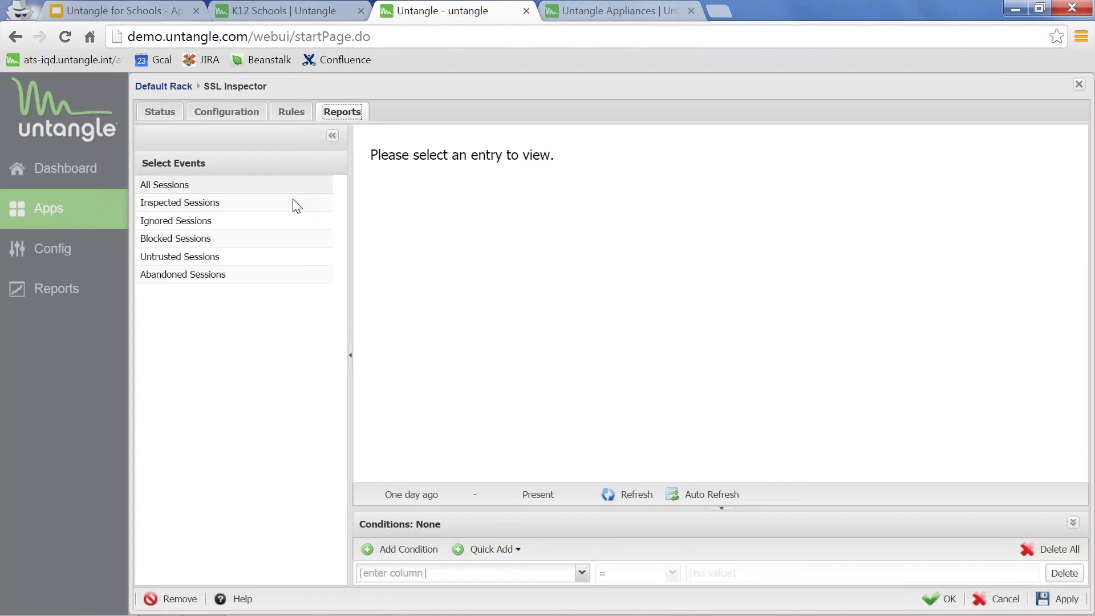
{"action": "left_click", "coordinate": [173, 185]}
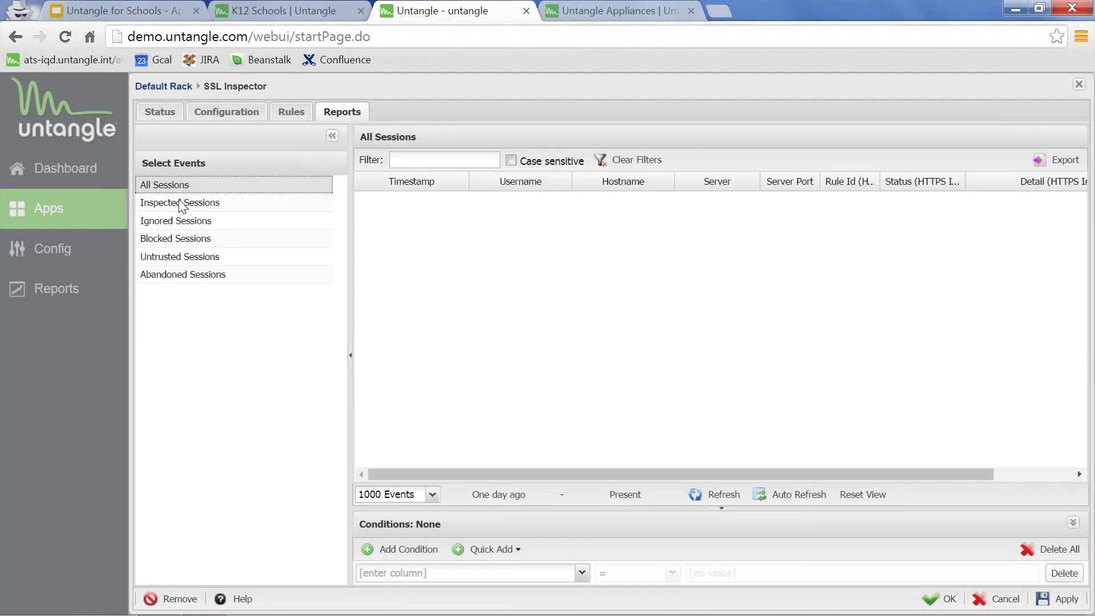
{"action": "left_click", "coordinate": [177, 243]}
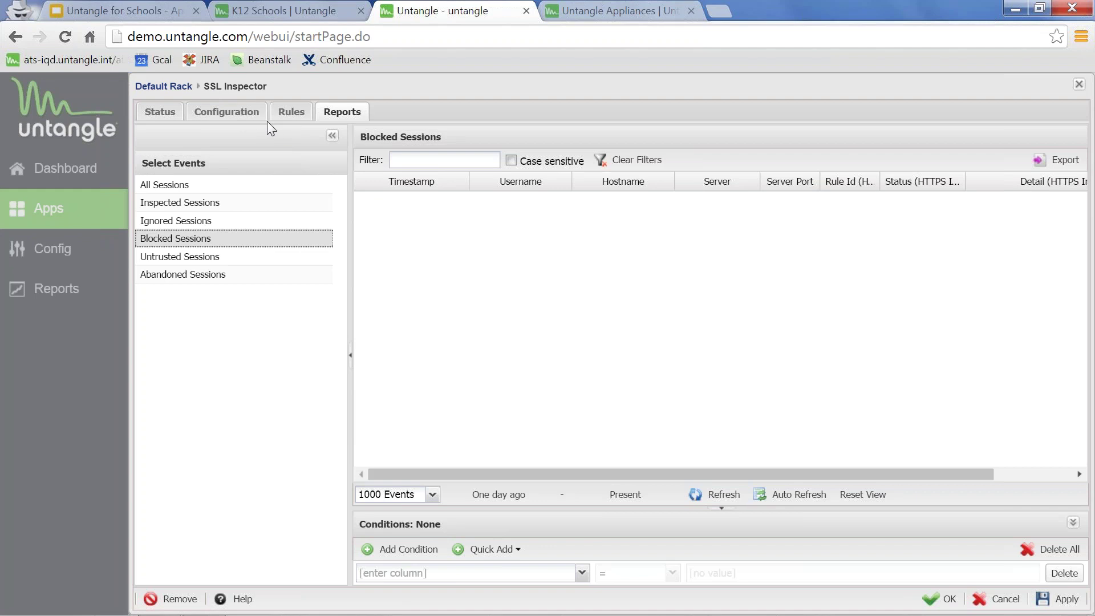
Revisit SSL Inspector's configuration and status, and return to the Default Rack without enabling it
{"action": "left_click", "coordinate": [228, 113]}
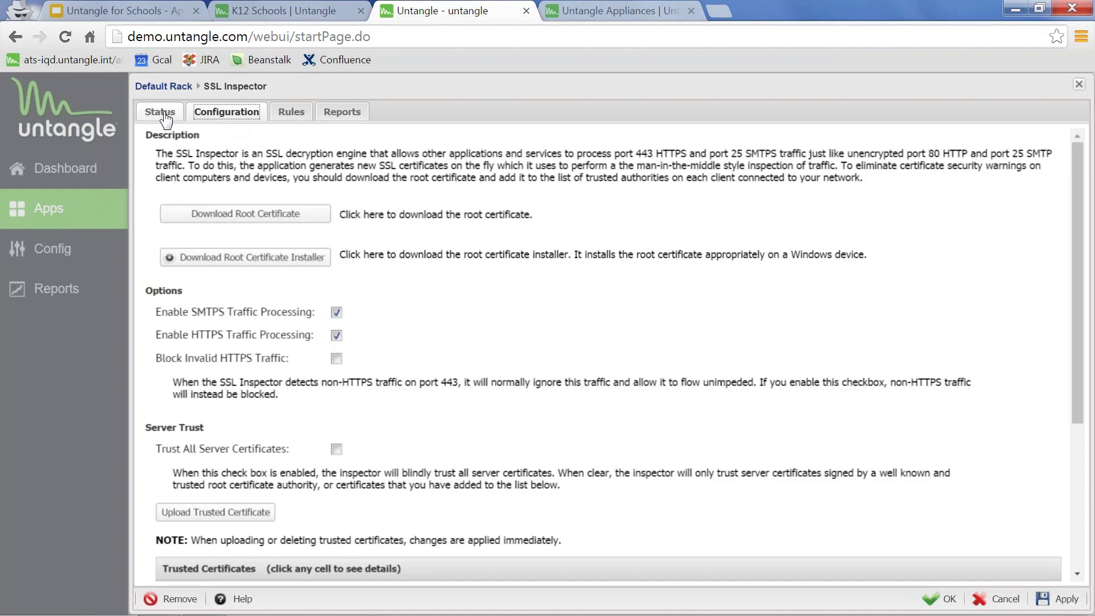
{"action": "left_click", "coordinate": [162, 112]}
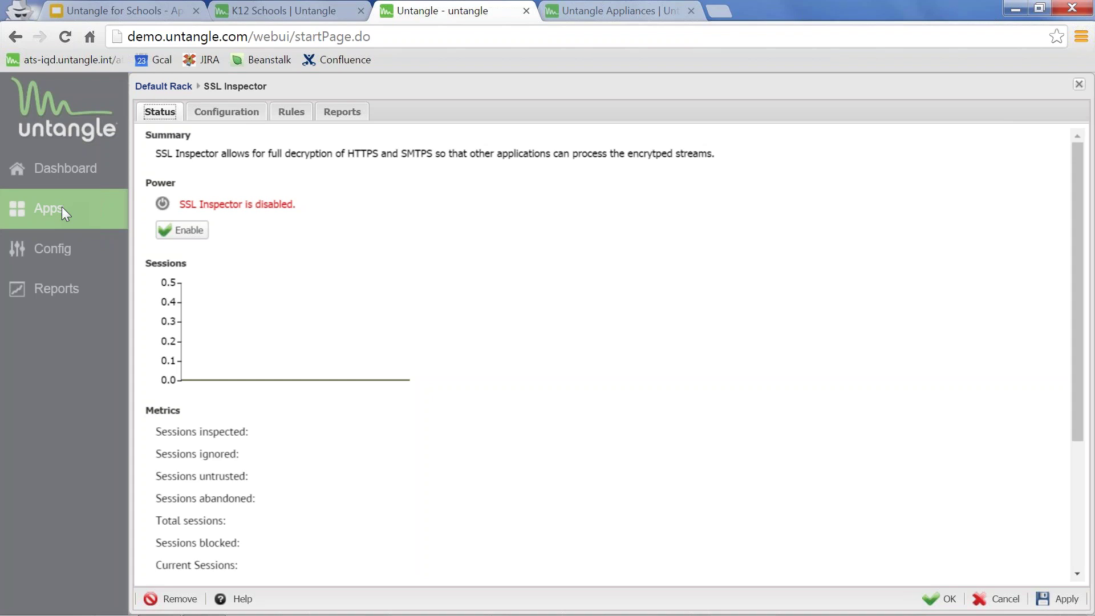
{"action": "left_click", "coordinate": [166, 86]}
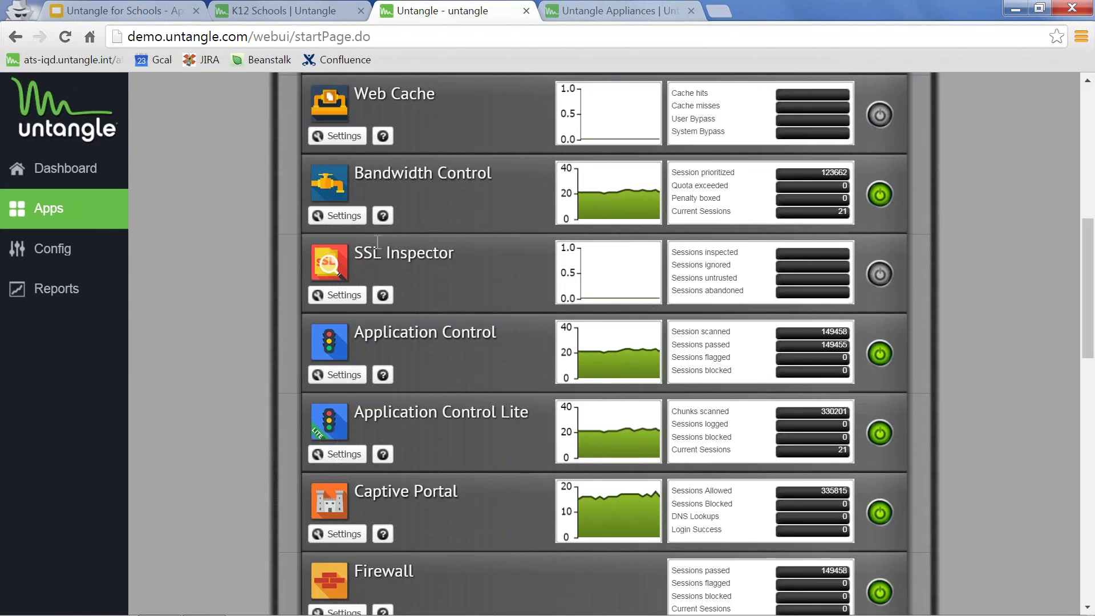
Review Bandwidth Control's status, including its bandwidth monitor, penalty box, quotas, session chart and metrics
{"action": "left_click", "coordinate": [322, 215]}
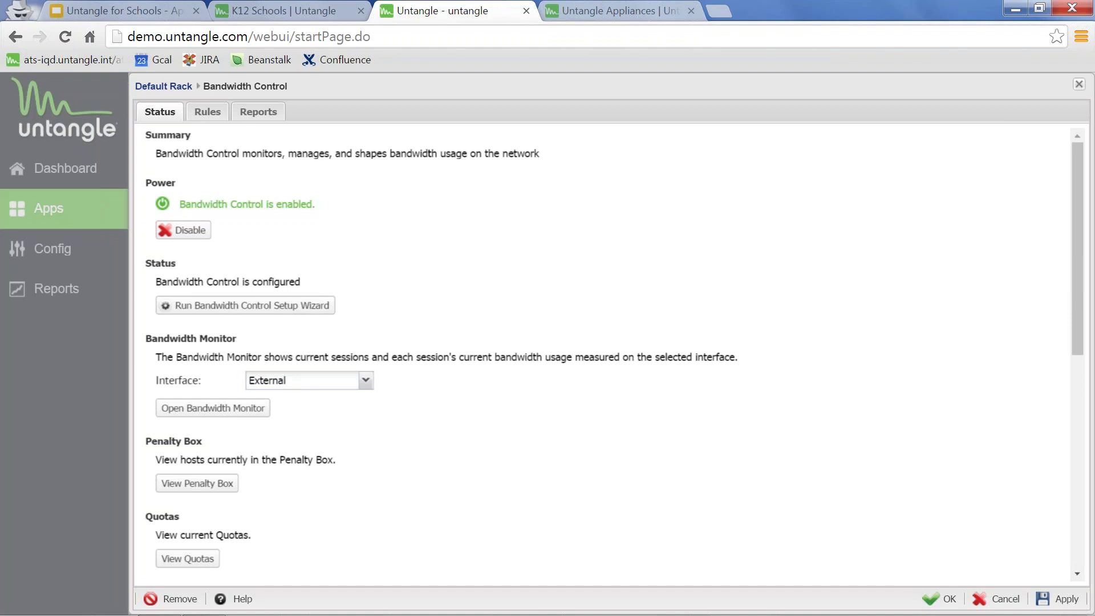
{"action": "scroll", "coordinate": [208, 502], "scroll_direction": "down", "scroll_amount": 5}
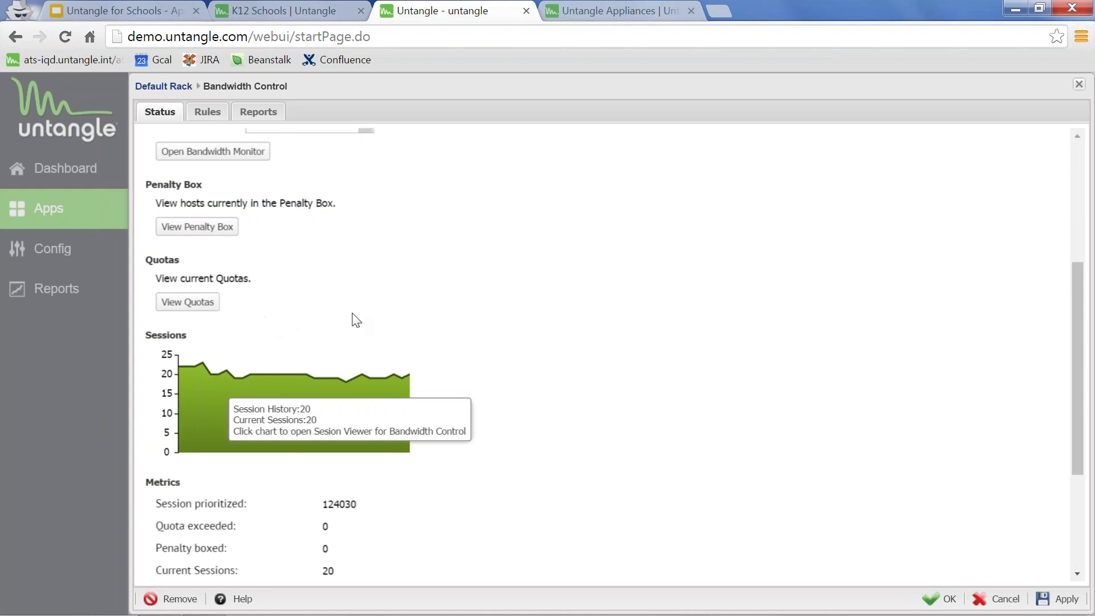
{"action": "scroll", "coordinate": [406, 320], "scroll_direction": "down", "scroll_amount": 3}
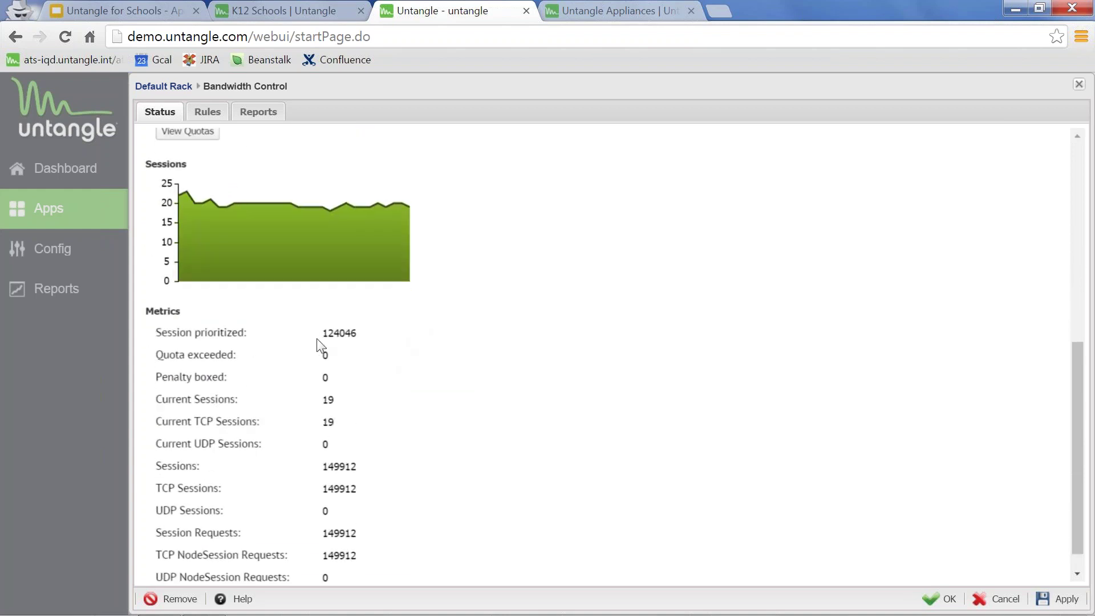
{"action": "scroll", "coordinate": [290, 412], "scroll_direction": "down", "scroll_amount": 1}
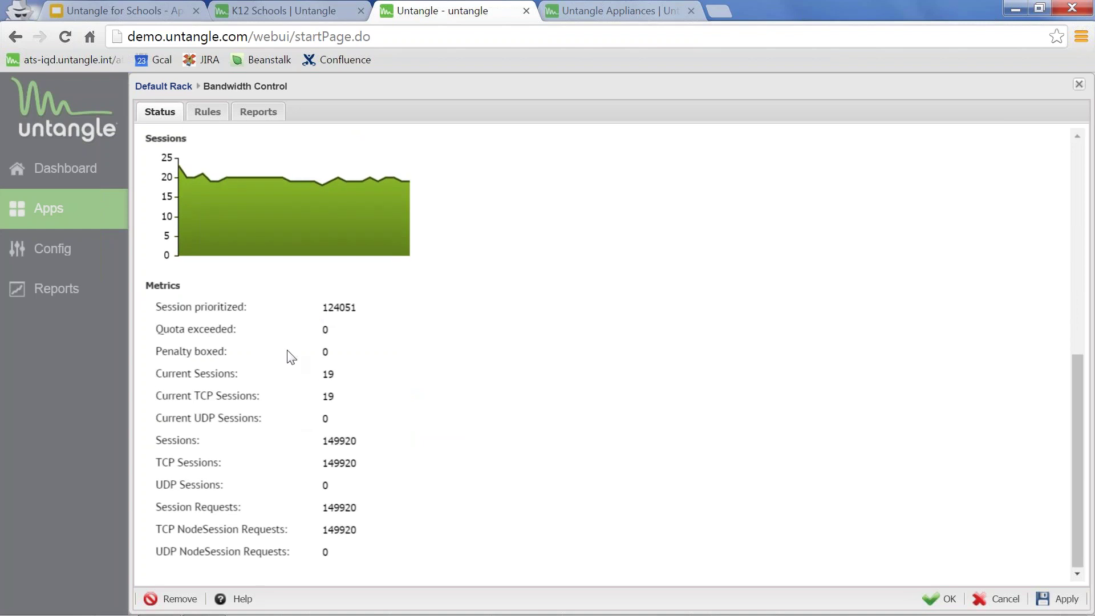
View the Bandwidth Usage report in Bandwidth Control and return to the Default Rack
{"action": "left_click", "coordinate": [267, 113]}
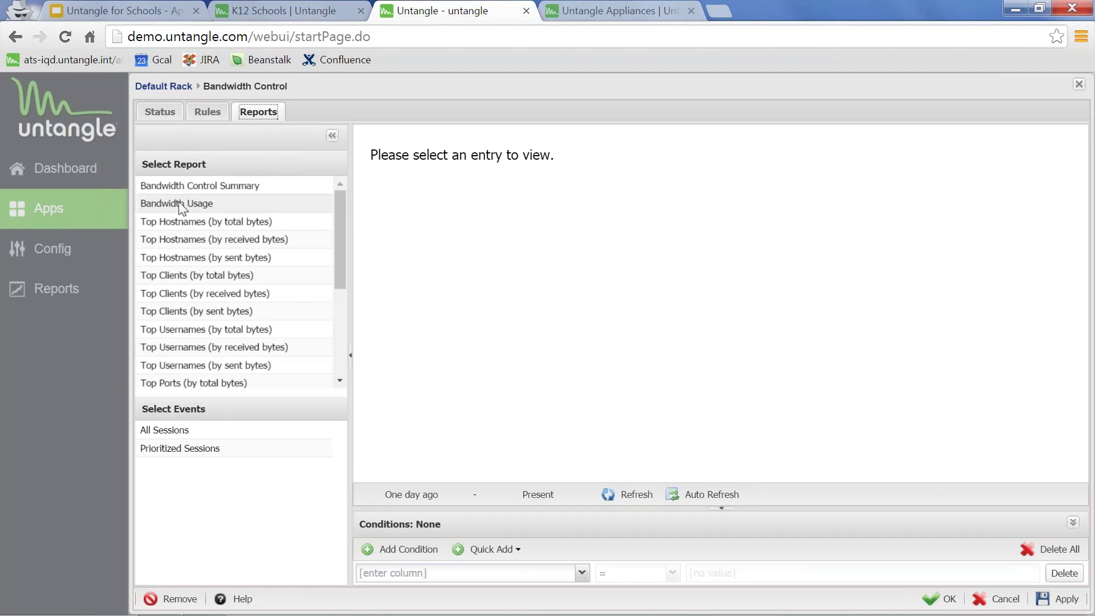
{"action": "mouse_move", "coordinate": [179, 203]}
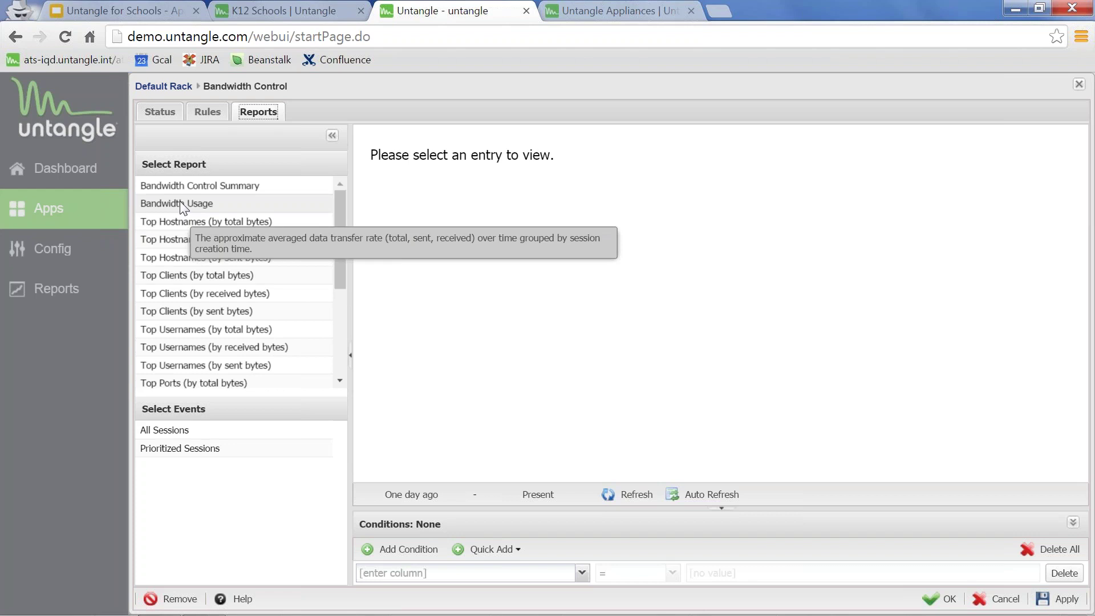
{"action": "left_click", "coordinate": [179, 204]}
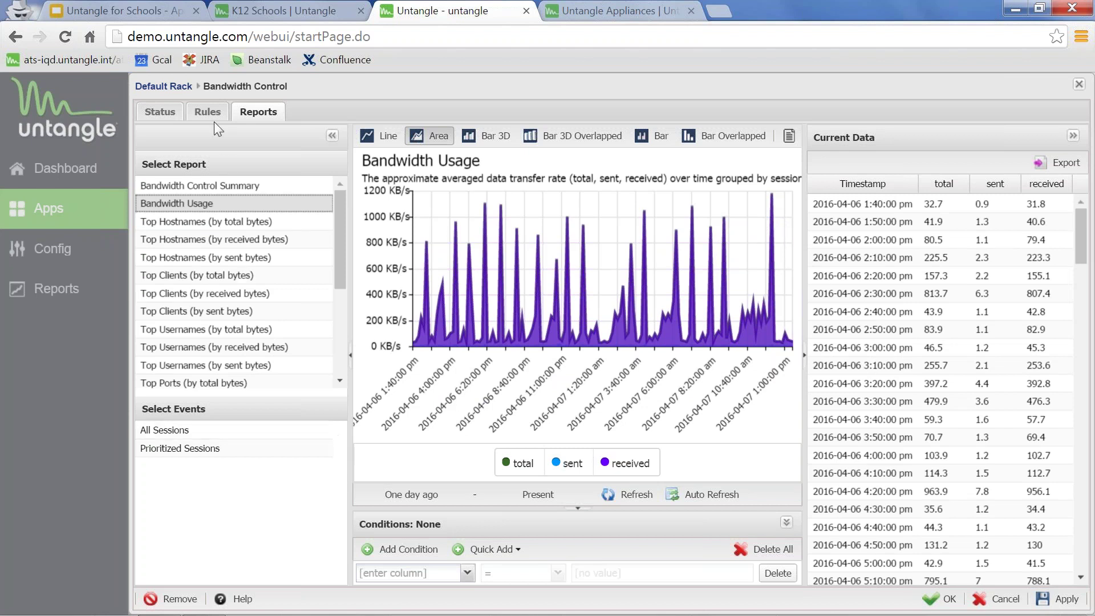
{"action": "left_click", "coordinate": [193, 113]}
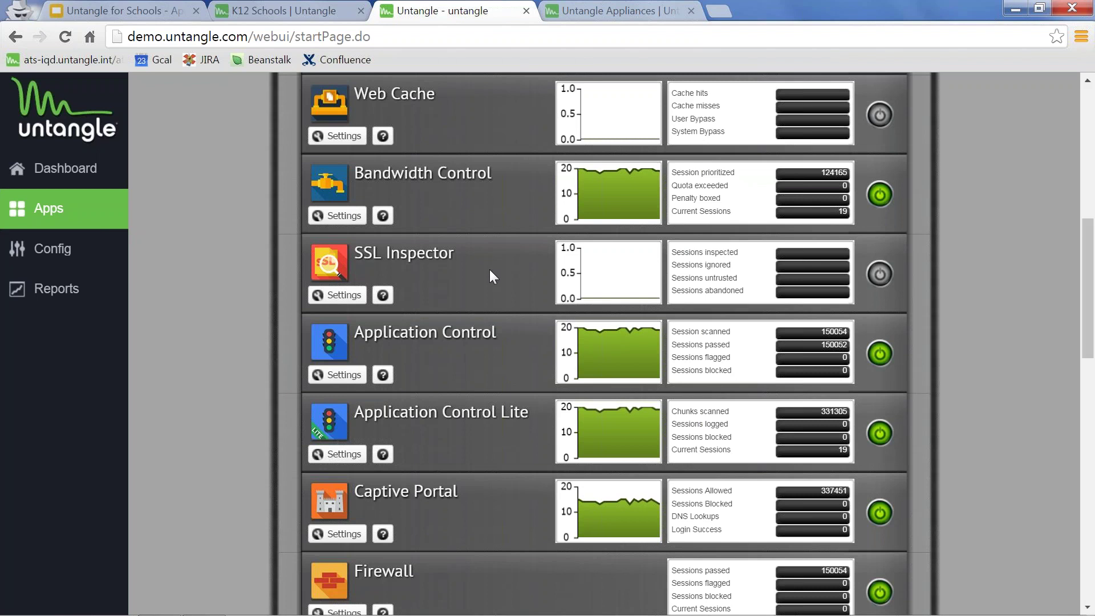
Open Application Control's settings from the Default Rack, check its status, and display its list of applications
{"action": "scroll", "coordinate": [489, 269], "scroll_direction": "up", "scroll_amount": 1}
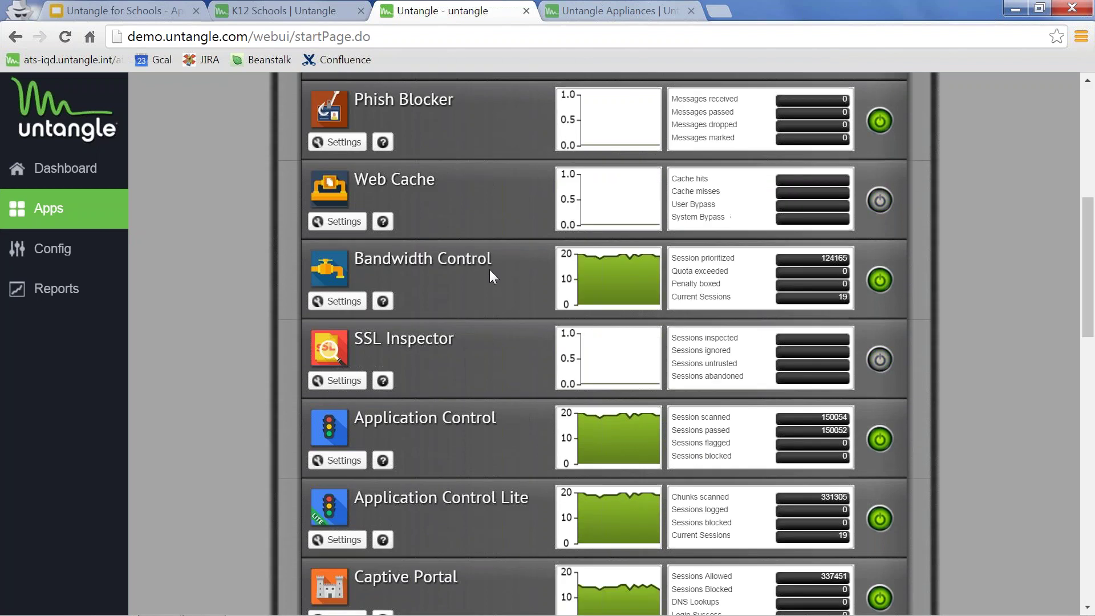
{"action": "scroll", "coordinate": [447, 196], "scroll_direction": "down", "scroll_amount": 3}
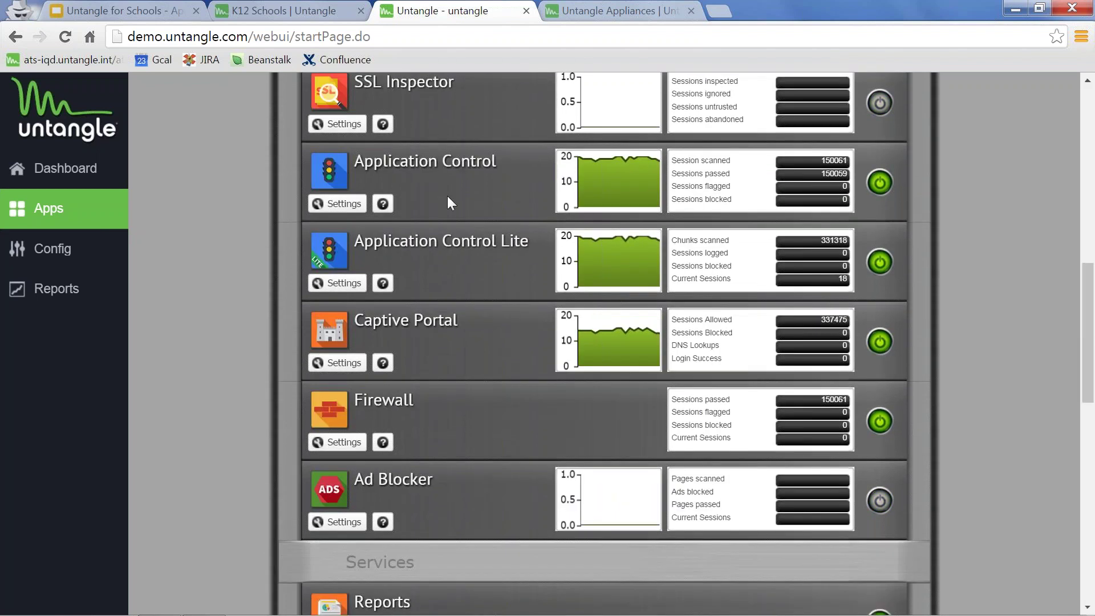
{"action": "left_click", "coordinate": [333, 206]}
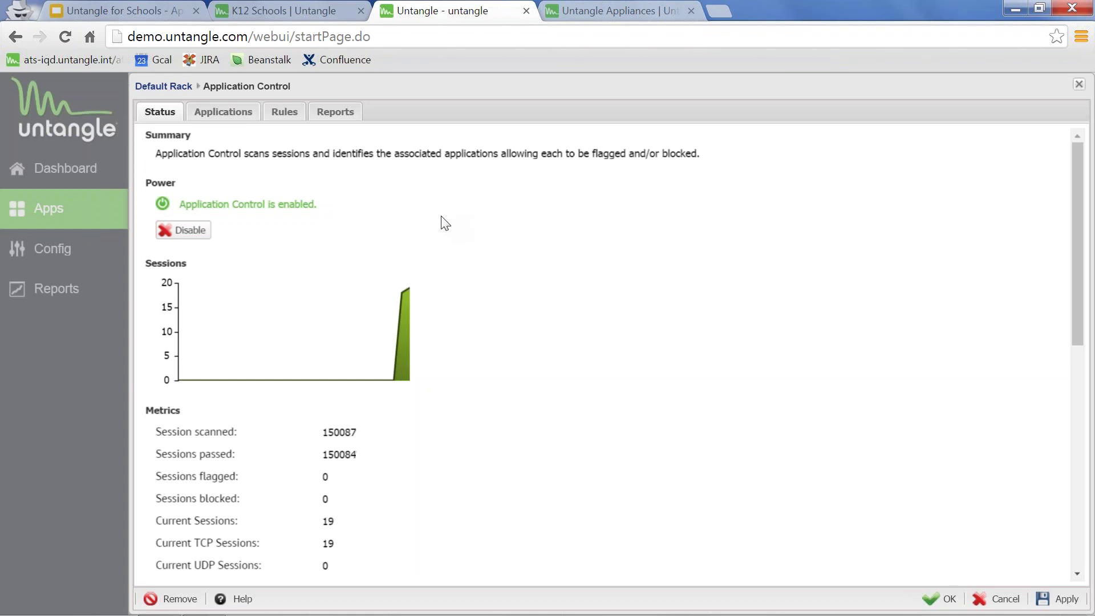
{"action": "left_click", "coordinate": [241, 116]}
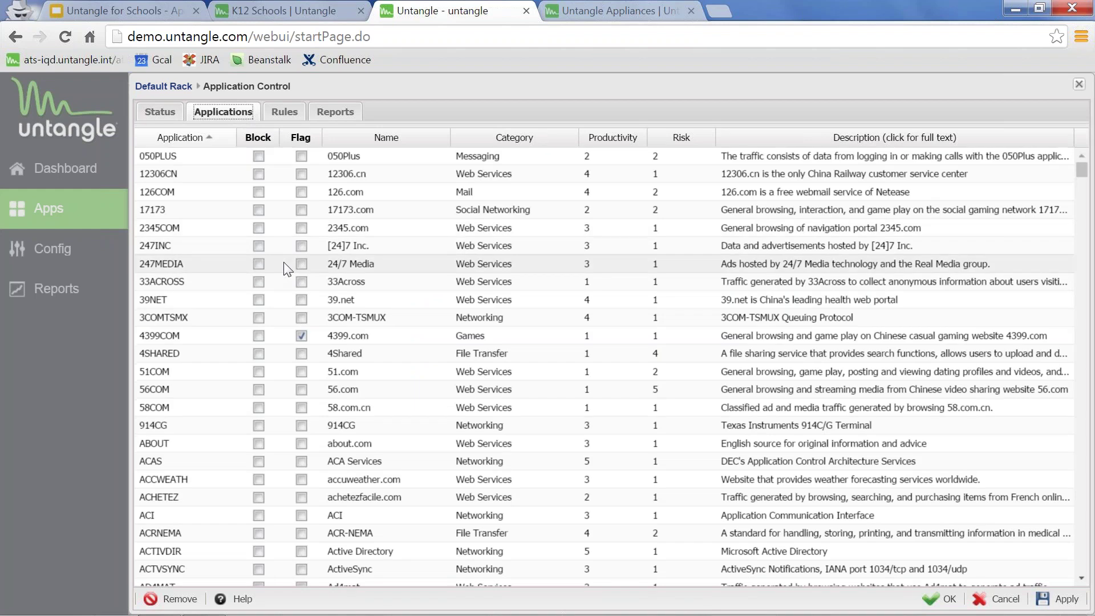
Examine the block and flag settings, categories, productivity and risk ratings in the application list, down to the Facebook entries
{"action": "scroll", "coordinate": [287, 268], "scroll_direction": "down", "scroll_amount": 4}
{"action": "scroll", "coordinate": [287, 268], "scroll_direction": "down", "scroll_amount": 8}
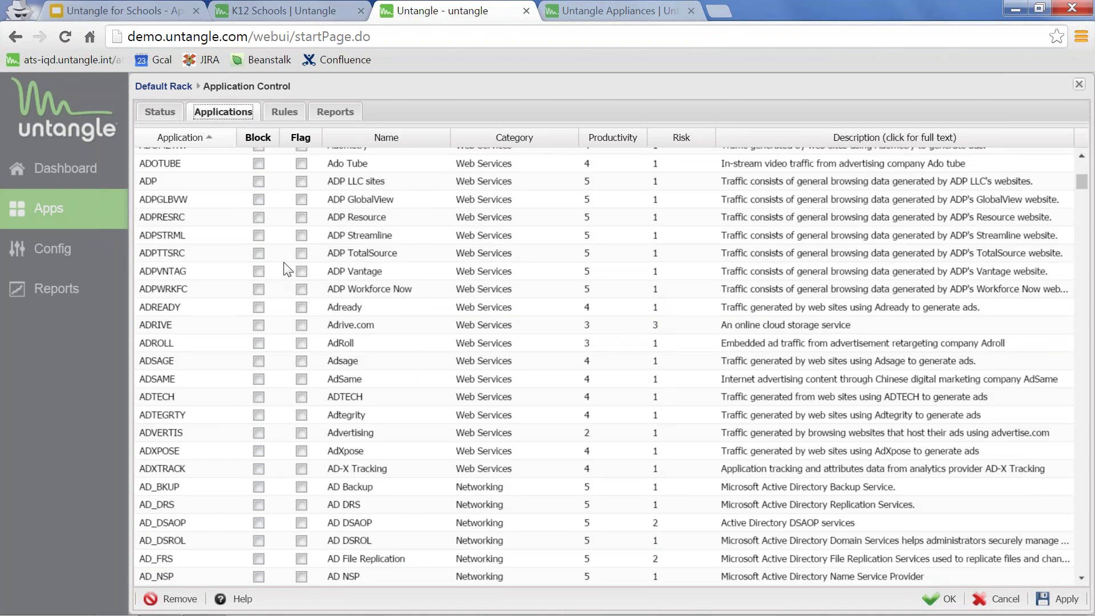
{"action": "scroll", "coordinate": [287, 268], "scroll_direction": "down", "scroll_amount": 20}
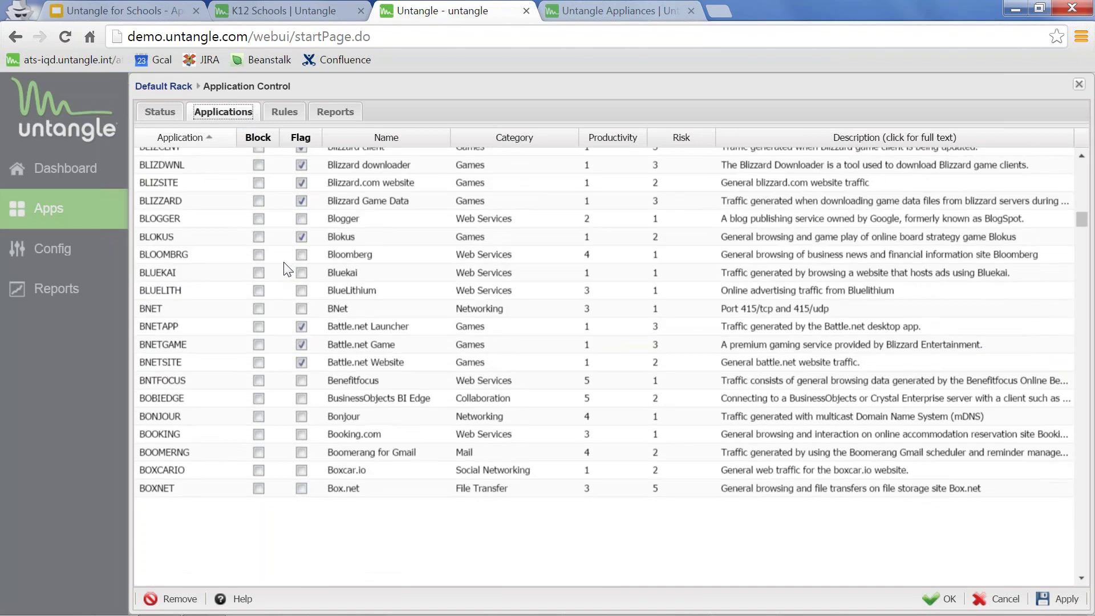
{"action": "scroll", "coordinate": [287, 268], "scroll_direction": "down", "scroll_amount": 20}
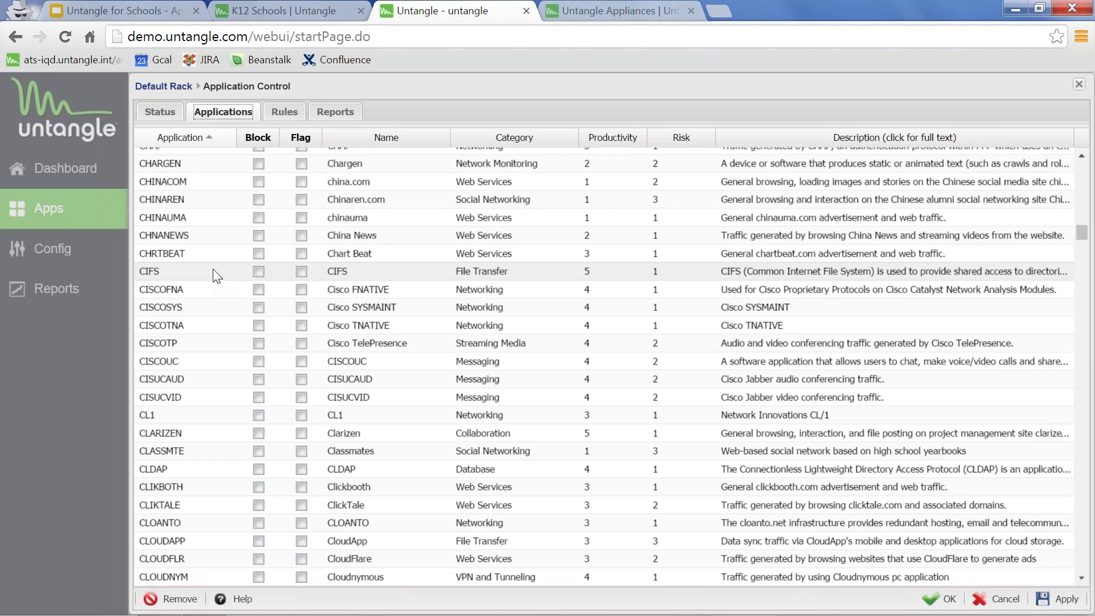
{"action": "scroll", "coordinate": [217, 276], "scroll_direction": "down", "scroll_amount": 3}
{"action": "key", "text": "super+f"}
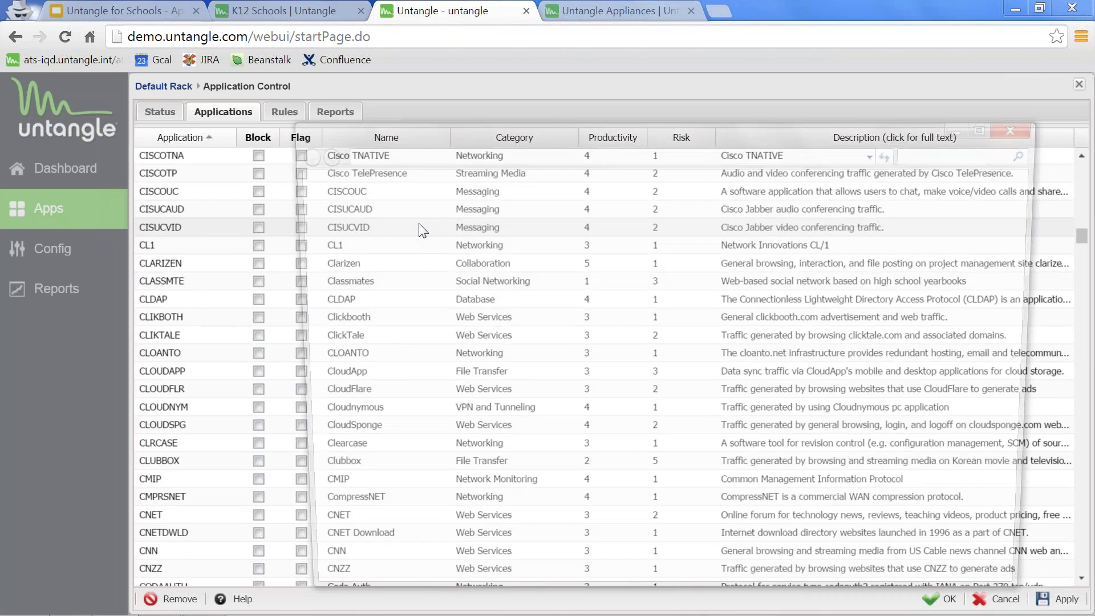
{"action": "left_click", "coordinate": [1027, 125]}
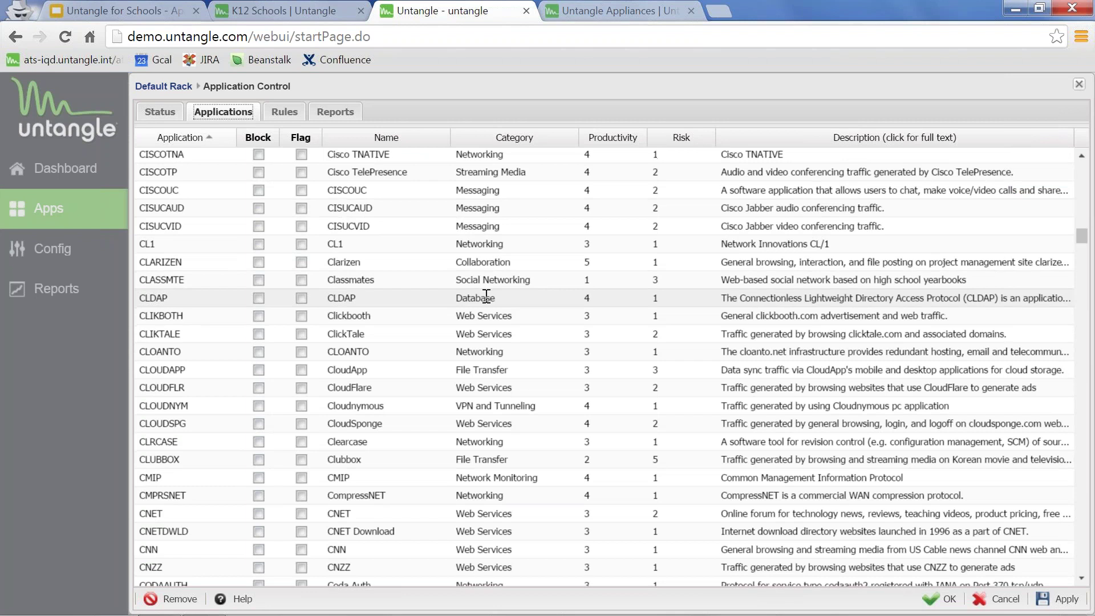
{"action": "scroll", "coordinate": [486, 296], "scroll_direction": "down", "scroll_amount": 6}
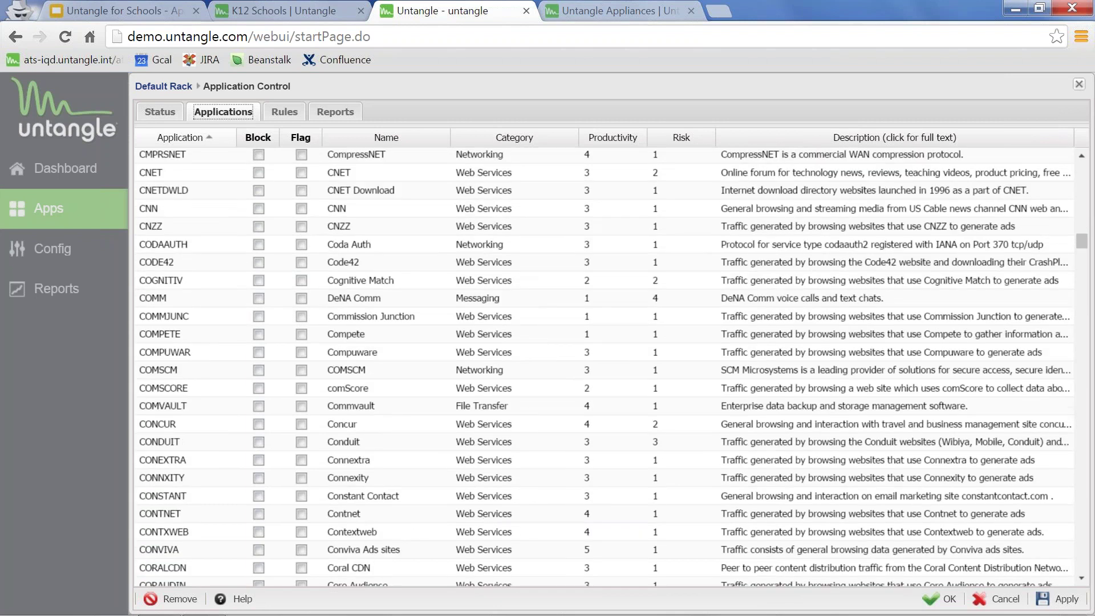
{"action": "scroll", "coordinate": [486, 297], "scroll_direction": "down", "scroll_amount": 10}
{"action": "scroll", "coordinate": [486, 296], "scroll_direction": "down", "scroll_amount": 14}
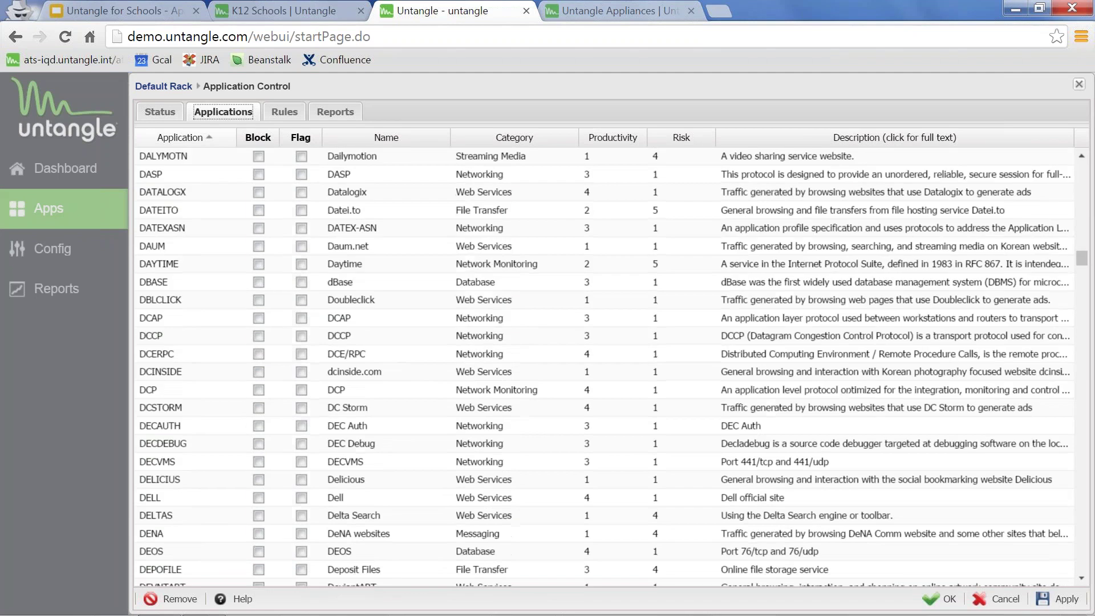
{"action": "scroll", "coordinate": [485, 297], "scroll_direction": "down", "scroll_amount": 6}
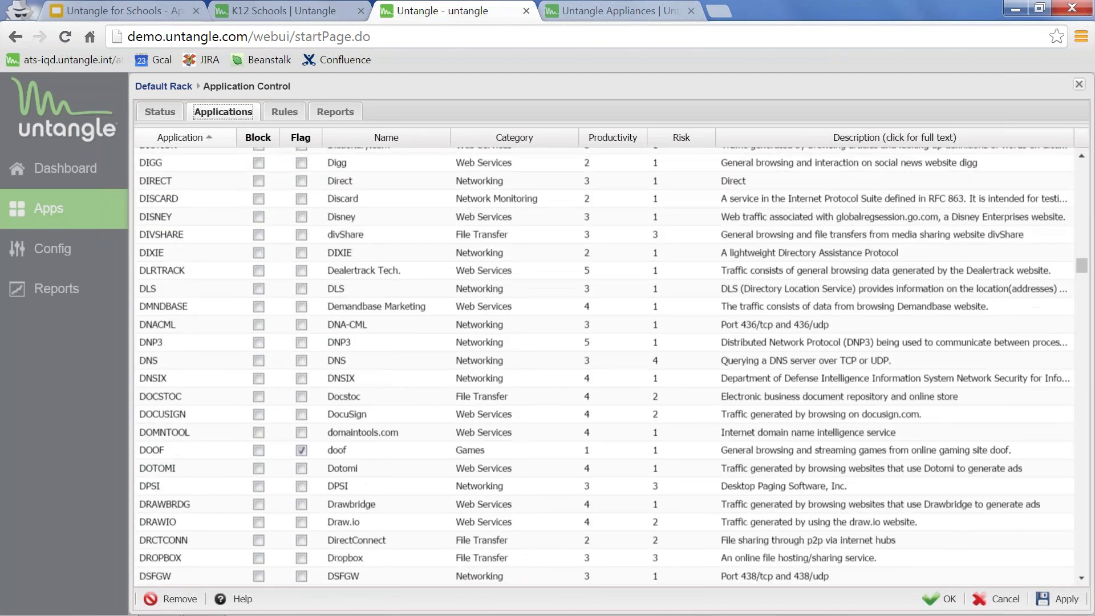
{"action": "scroll", "coordinate": [486, 297], "scroll_direction": "down", "scroll_amount": 13}
{"action": "scroll", "coordinate": [486, 297], "scroll_direction": "down", "scroll_amount": 14}
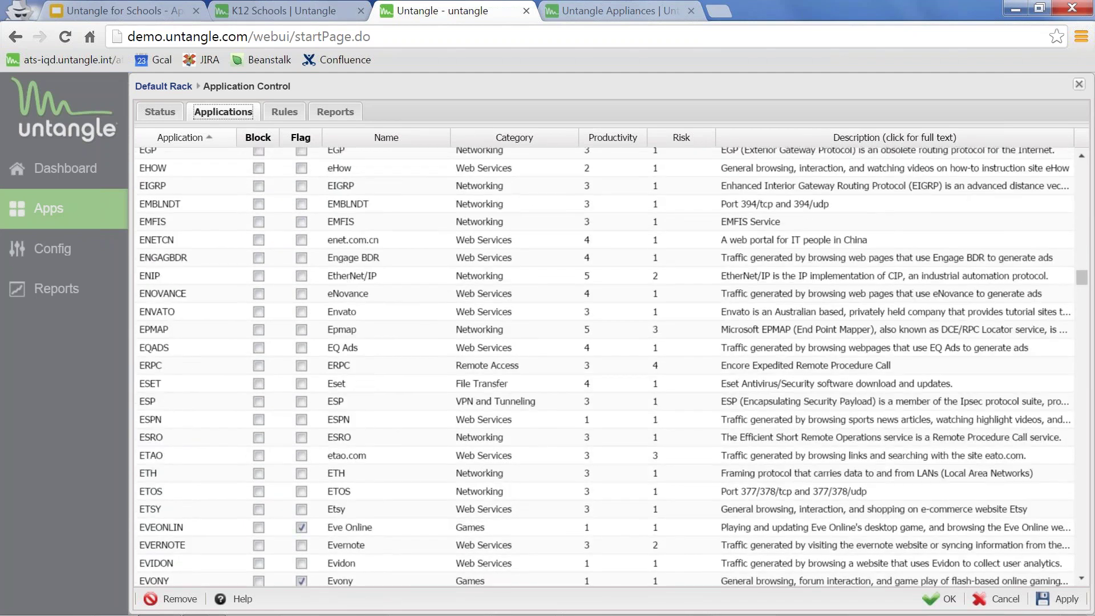
{"action": "scroll", "coordinate": [409, 259], "scroll_direction": "down", "scroll_amount": 3}
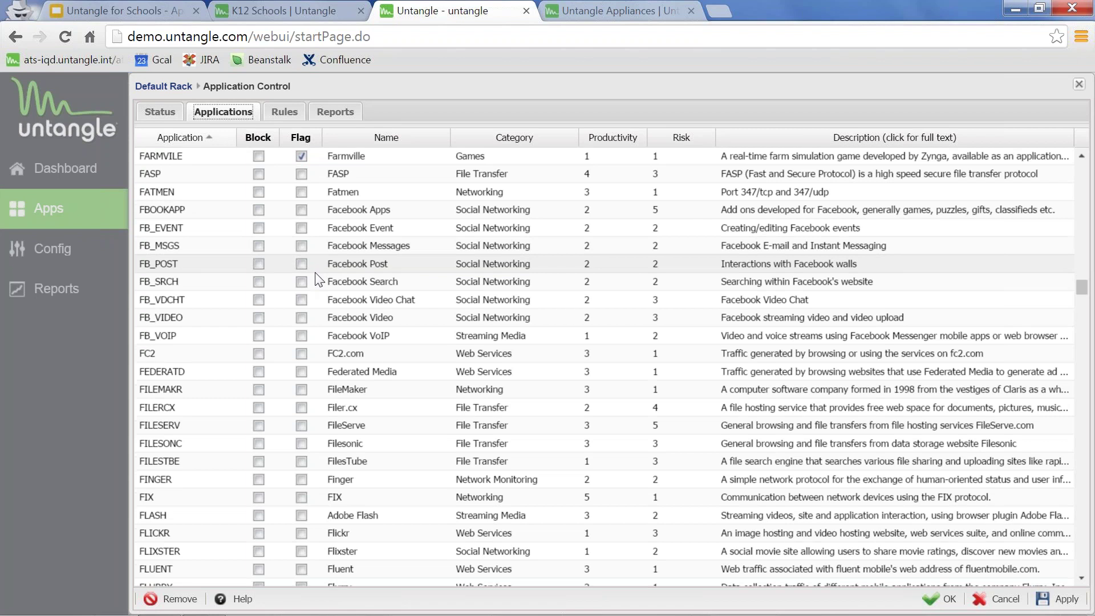
Examine the application list from the Facebook entries through the Google and Instagram entries to Kazaa and Kik Messenger
{"action": "scroll", "coordinate": [318, 279], "scroll_direction": "down", "scroll_amount": 6}
{"action": "scroll", "coordinate": [318, 280], "scroll_direction": "down", "scroll_amount": 6}
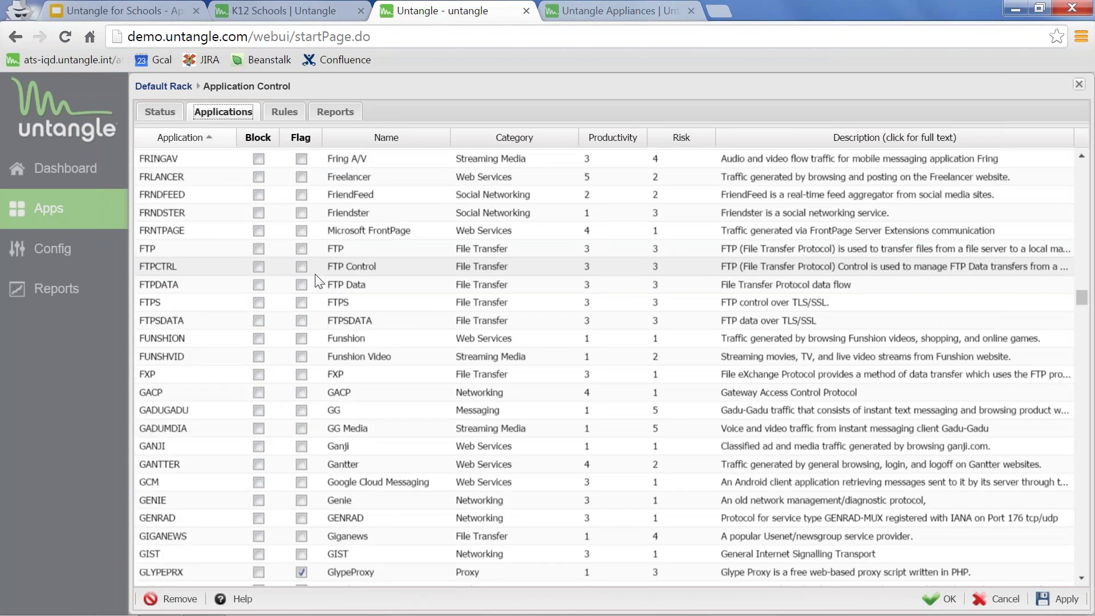
{"action": "scroll", "coordinate": [318, 280], "scroll_direction": "down", "scroll_amount": 10}
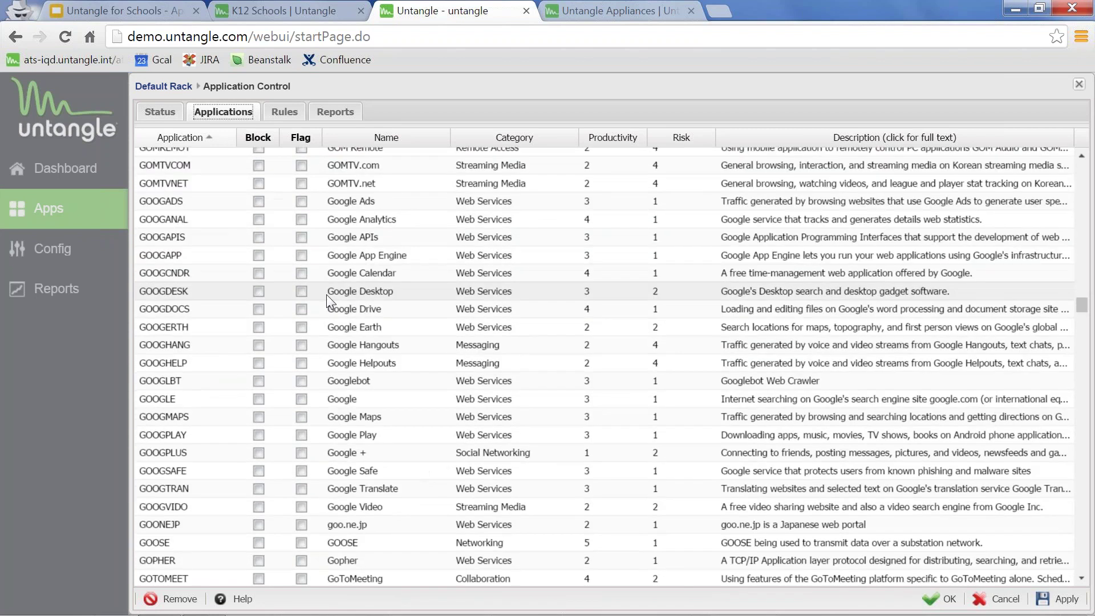
{"action": "scroll", "coordinate": [328, 294], "scroll_direction": "down", "scroll_amount": 10}
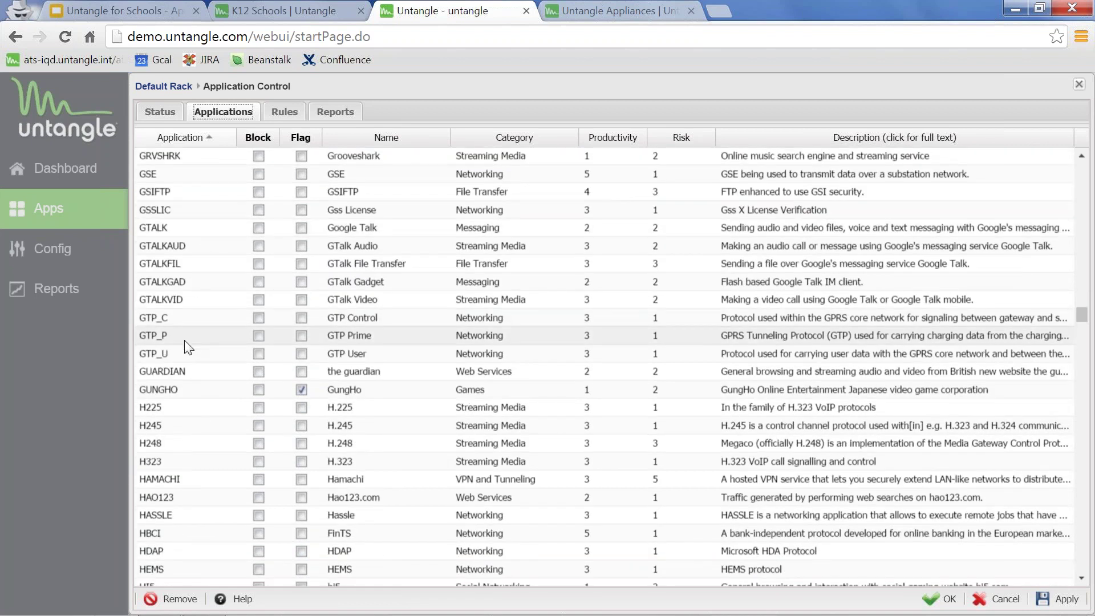
{"action": "scroll", "coordinate": [187, 346], "scroll_direction": "down", "scroll_amount": 5}
{"action": "scroll", "coordinate": [187, 346], "scroll_direction": "down", "scroll_amount": 2}
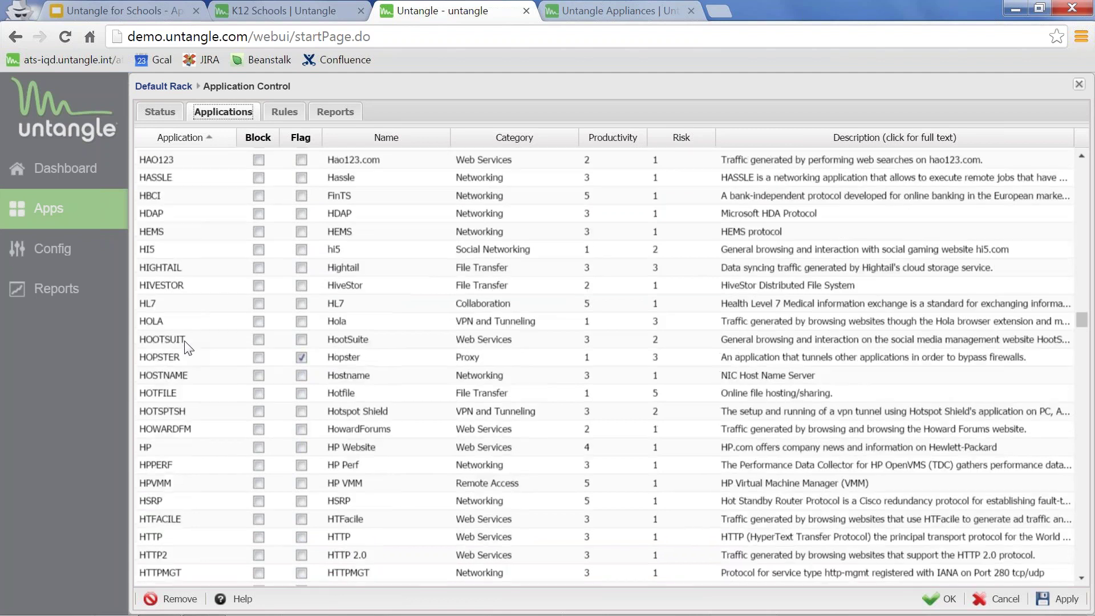
{"action": "scroll", "coordinate": [187, 346], "scroll_direction": "down", "scroll_amount": 3}
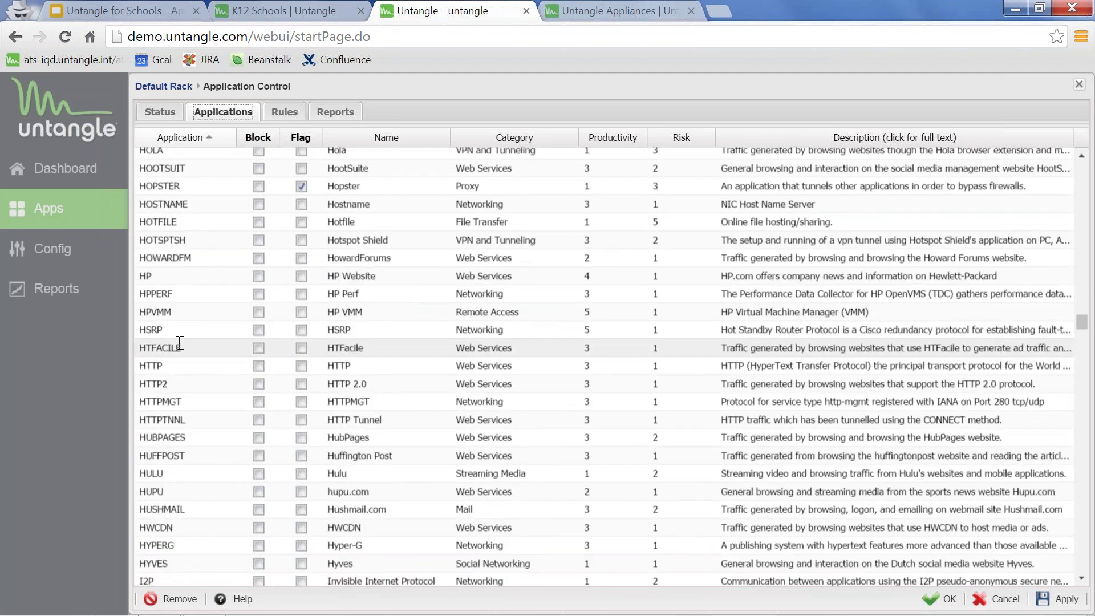
{"action": "scroll", "coordinate": [180, 342], "scroll_direction": "down", "scroll_amount": 1}
{"action": "scroll", "coordinate": [180, 343], "scroll_direction": "down", "scroll_amount": 4}
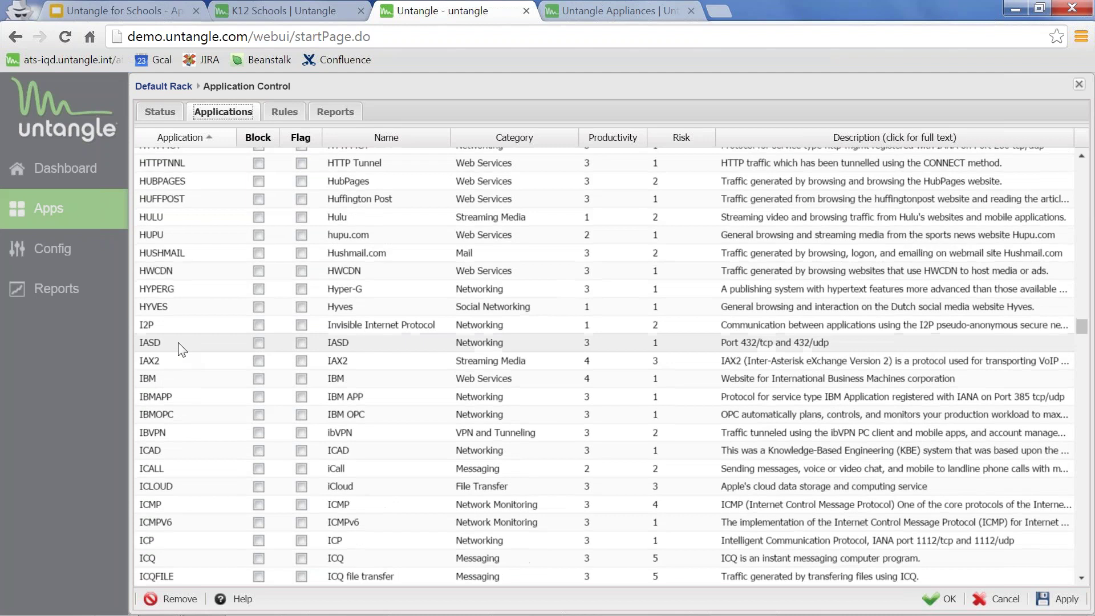
{"action": "scroll", "coordinate": [182, 349], "scroll_direction": "down", "scroll_amount": 1}
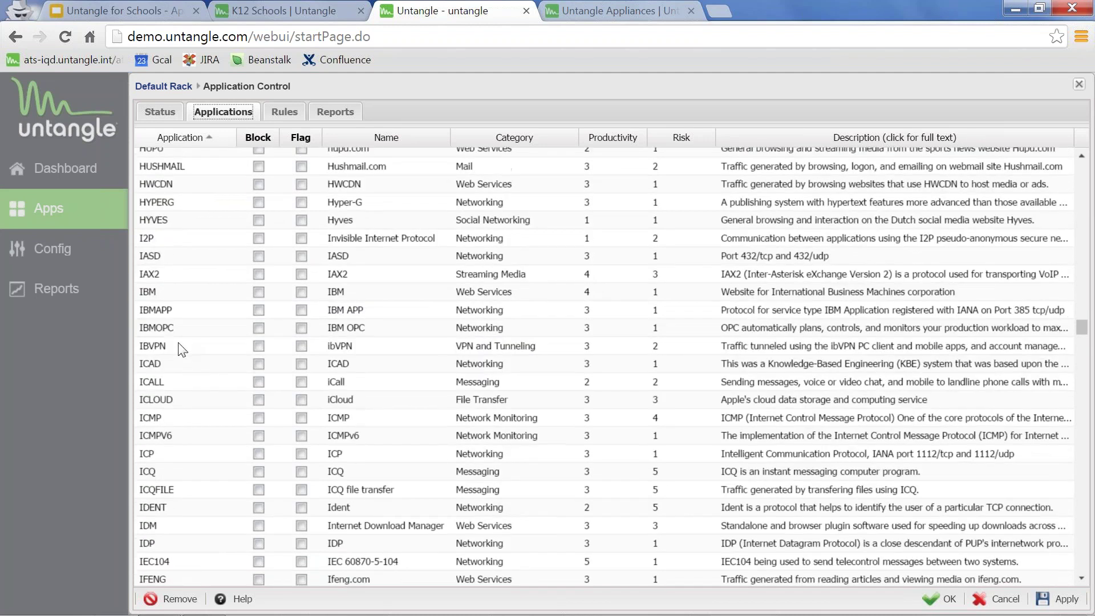
{"action": "scroll", "coordinate": [181, 349], "scroll_direction": "down", "scroll_amount": 4}
{"action": "scroll", "coordinate": [181, 349], "scroll_direction": "down", "scroll_amount": 1}
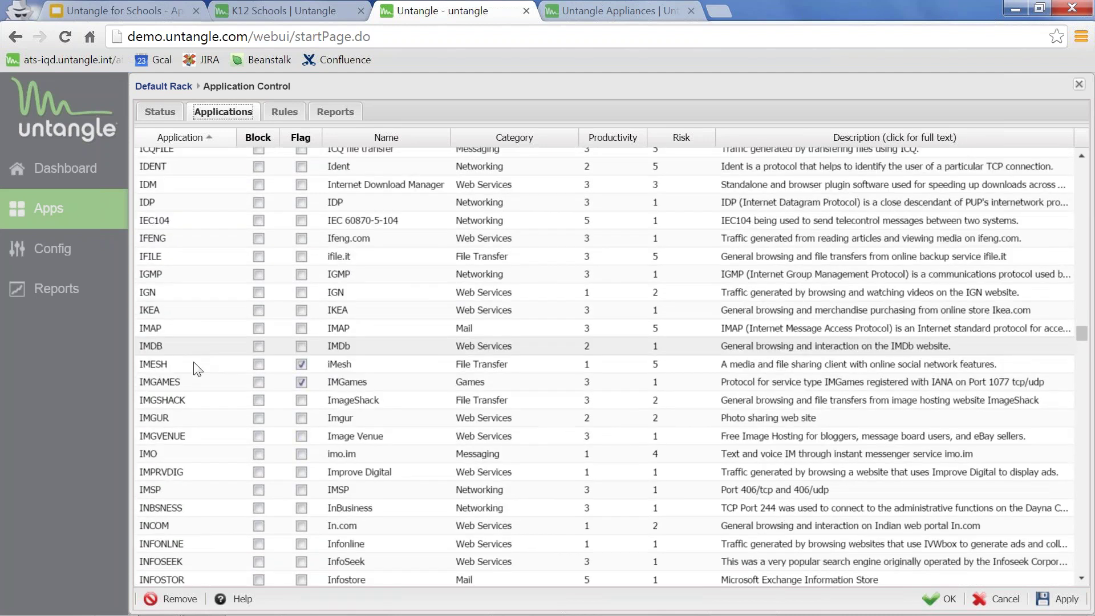
{"action": "scroll", "coordinate": [196, 372], "scroll_direction": "down", "scroll_amount": 4}
{"action": "scroll", "coordinate": [198, 373], "scroll_direction": "down", "scroll_amount": 3}
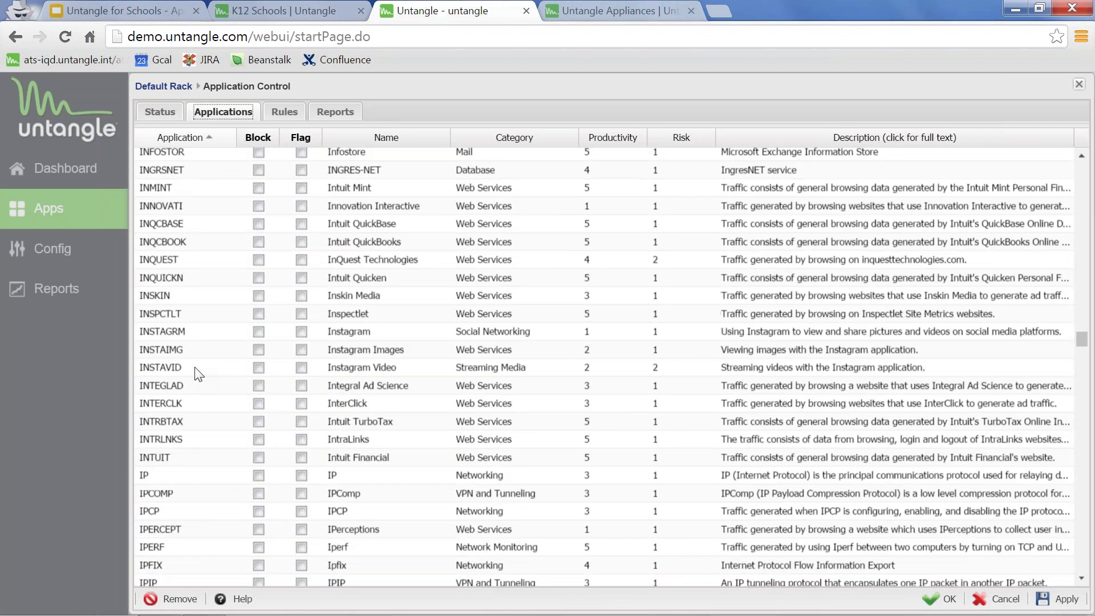
{"action": "scroll", "coordinate": [198, 374], "scroll_direction": "down", "scroll_amount": 2}
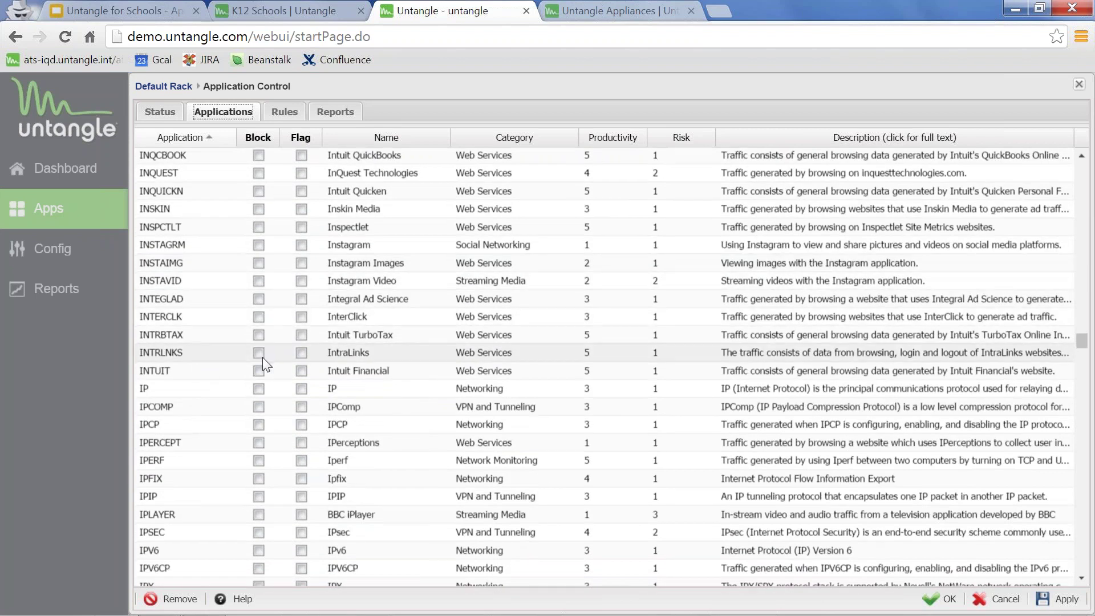
{"action": "scroll", "coordinate": [262, 357], "scroll_direction": "down", "scroll_amount": 4}
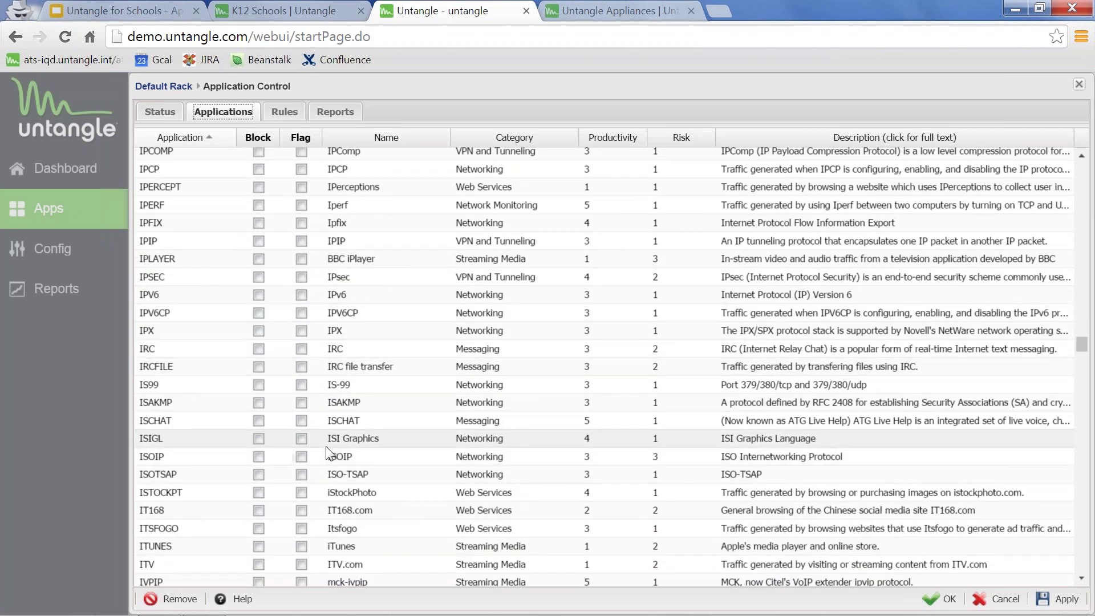
{"action": "scroll", "coordinate": [328, 454], "scroll_direction": "down", "scroll_amount": 3}
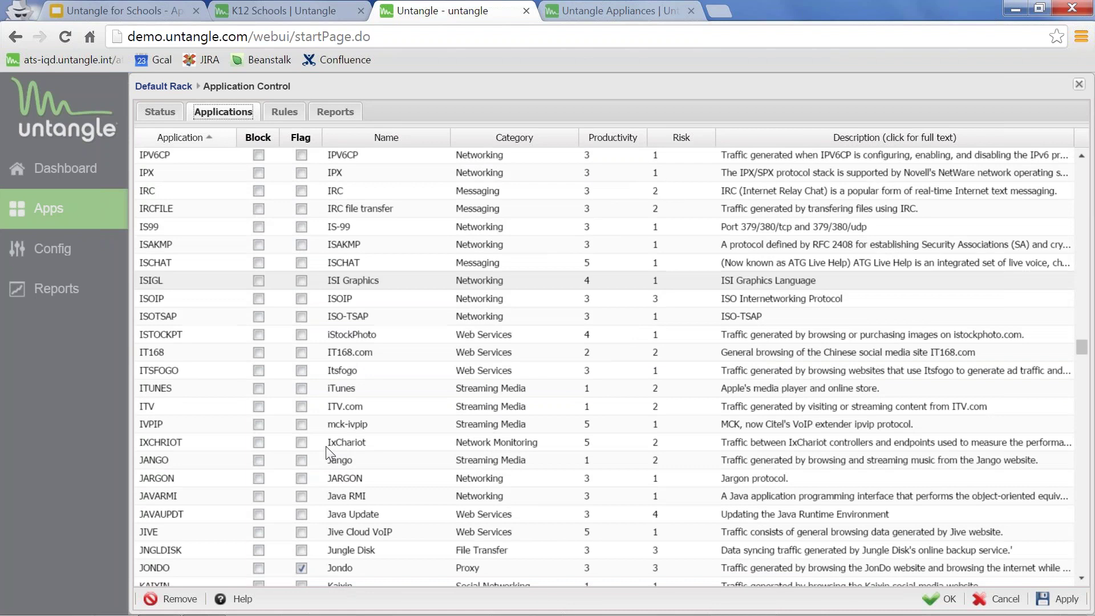
{"action": "scroll", "coordinate": [328, 453], "scroll_direction": "down", "scroll_amount": 3}
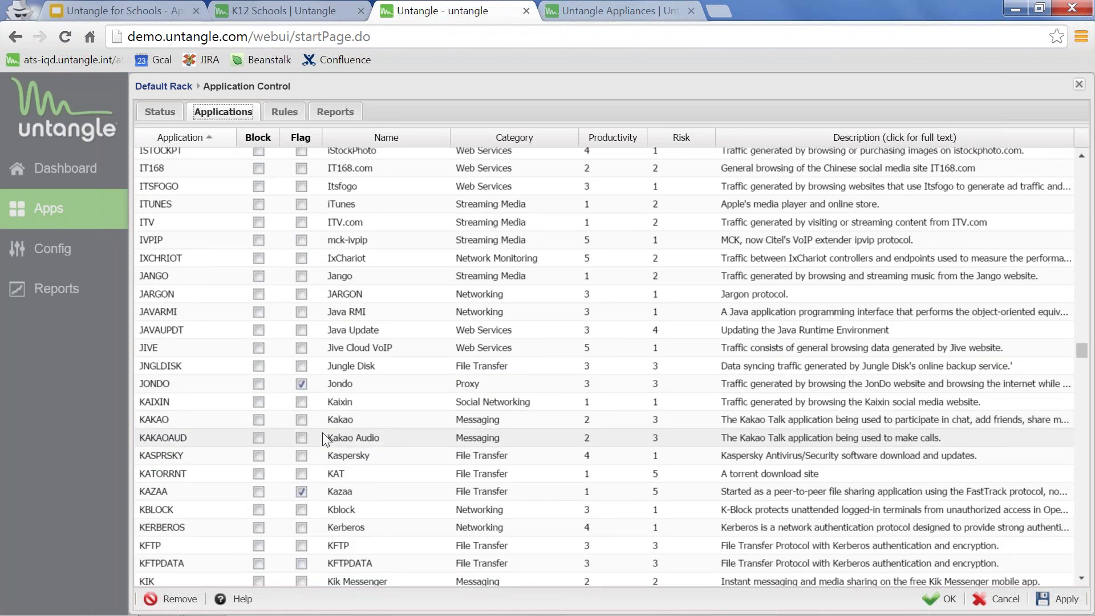
Review Application Control's rules and its Scanned Sessions (blocked) report, and return to the Default Rack
{"action": "left_click", "coordinate": [289, 113]}
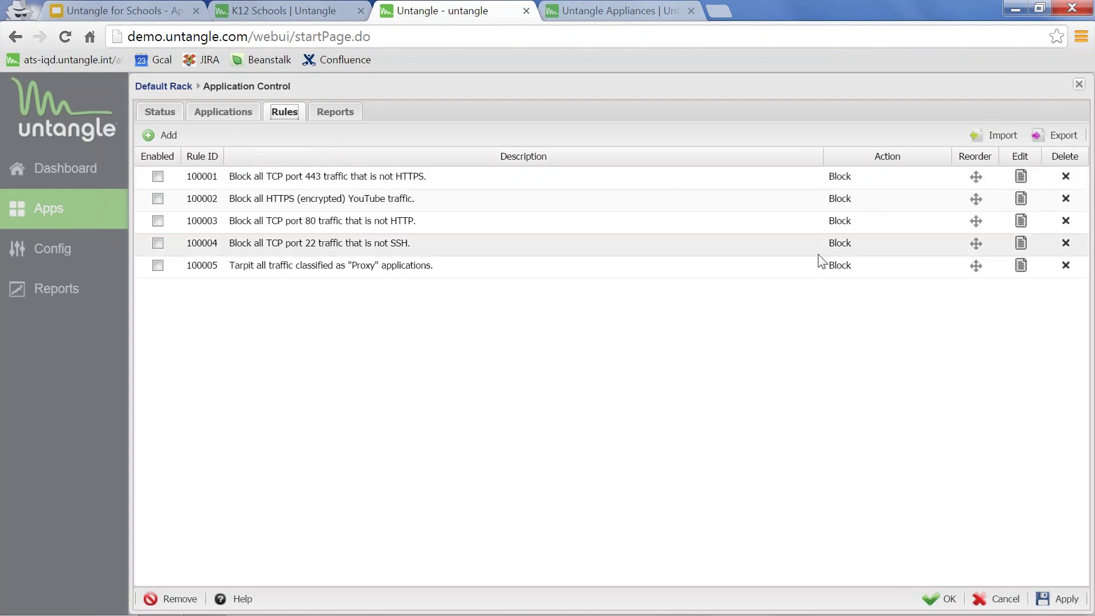
{"action": "left_click", "coordinate": [344, 114]}
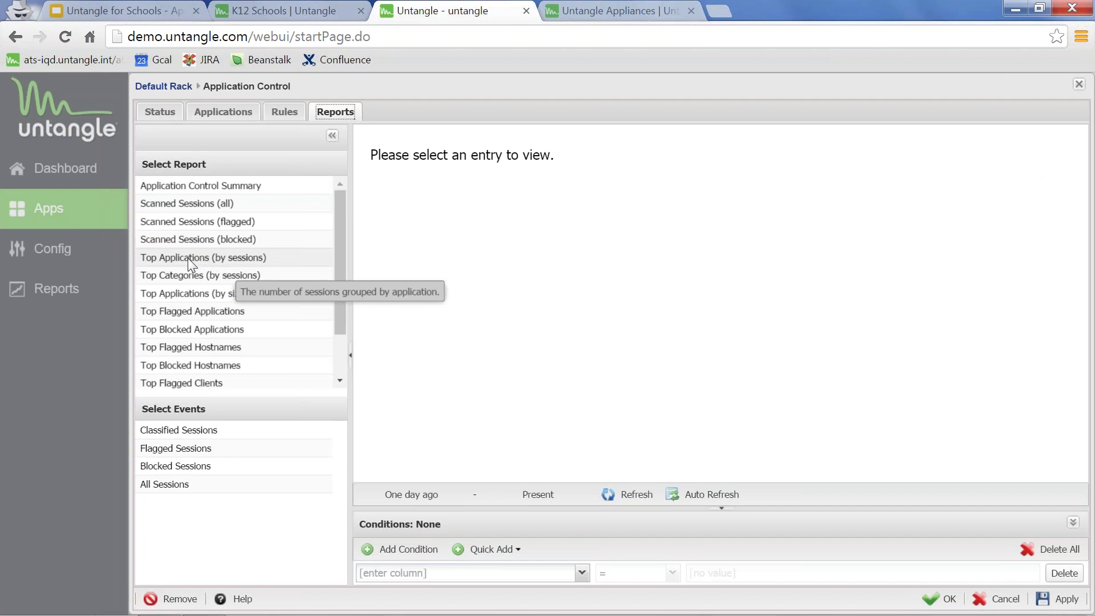
{"action": "left_click", "coordinate": [204, 234]}
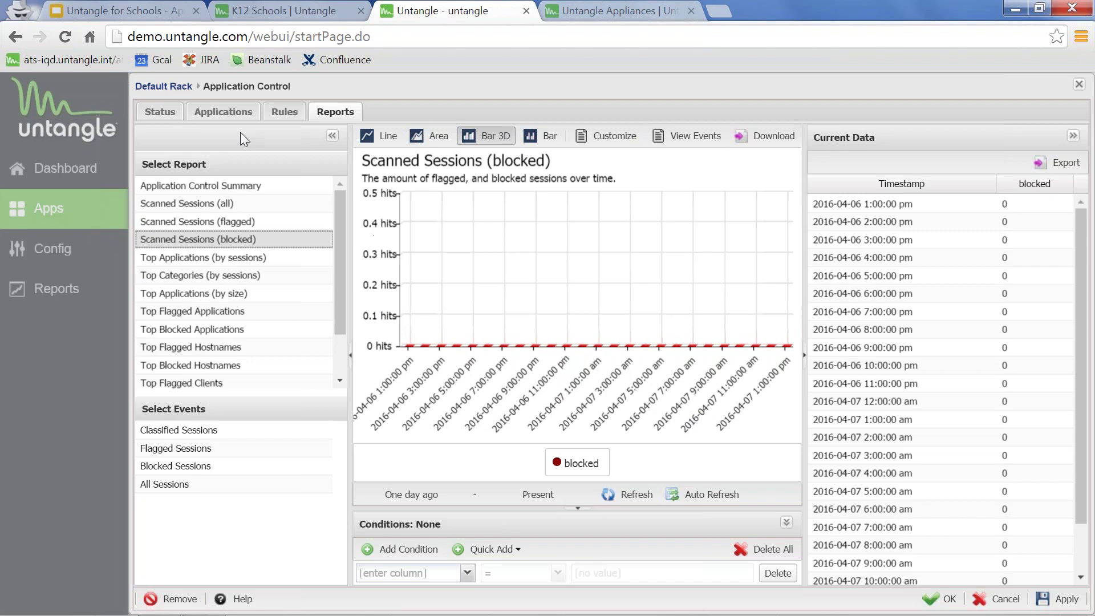
{"action": "left_click", "coordinate": [154, 87]}
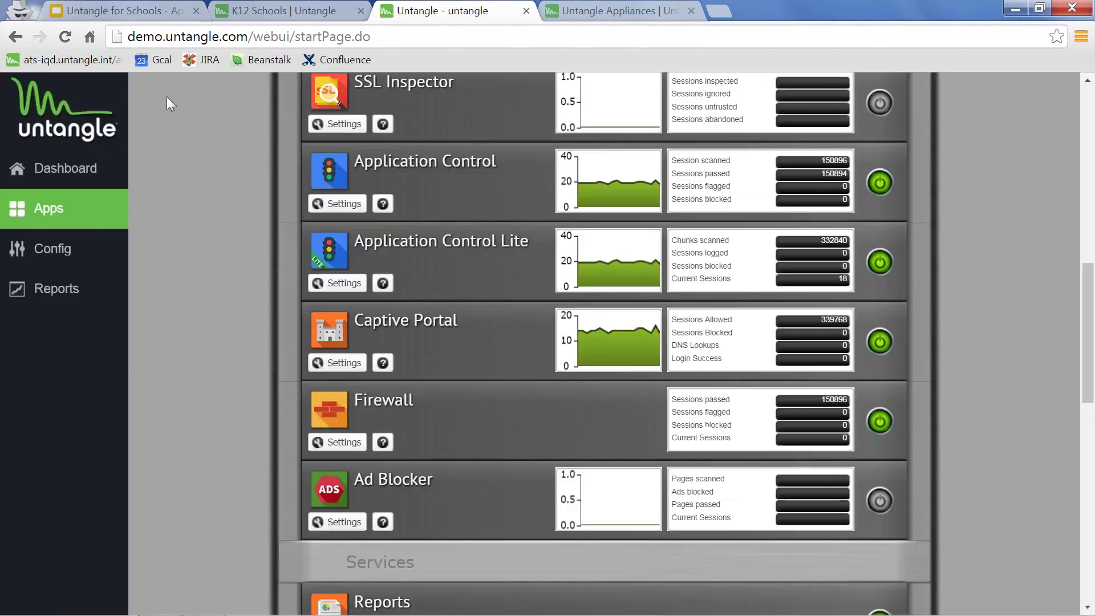
Open Policy Manager from the Default Rack, check its status summary, and return to the rack
{"action": "scroll", "coordinate": [371, 255], "scroll_direction": "down", "scroll_amount": 9}
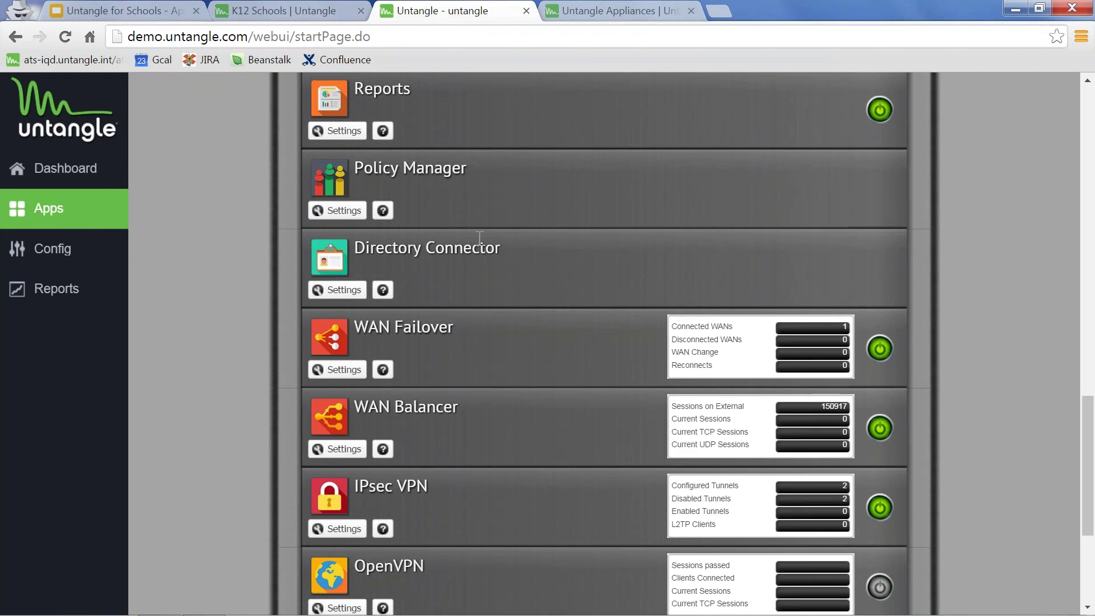
{"action": "scroll", "coordinate": [479, 242], "scroll_direction": "up", "scroll_amount": 15}
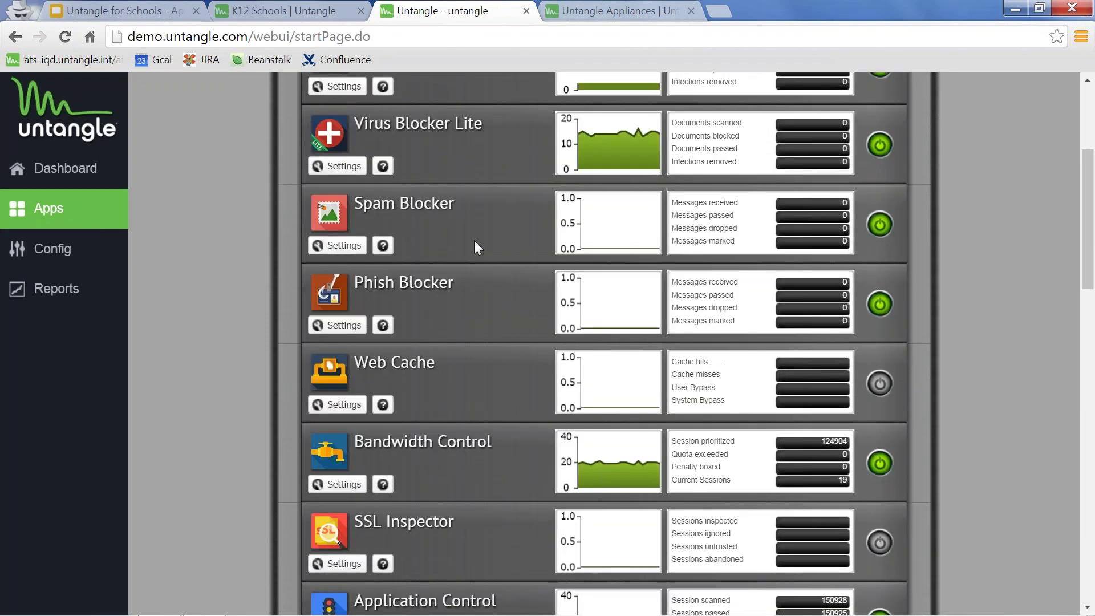
{"action": "scroll", "coordinate": [473, 241], "scroll_direction": "up", "scroll_amount": 4}
{"action": "left_click", "coordinate": [289, 111]}
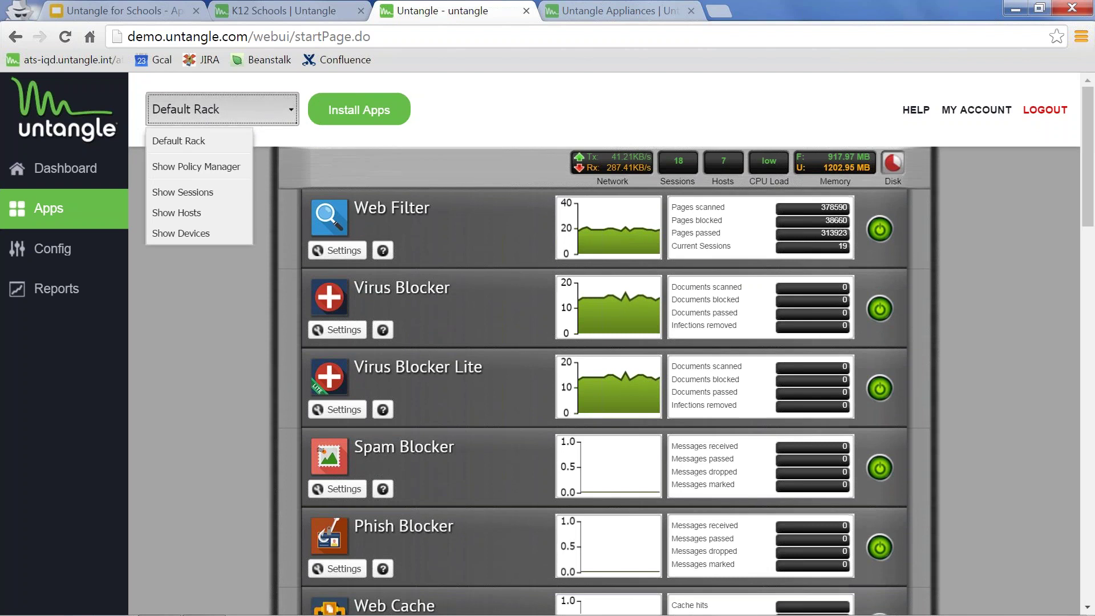
{"action": "scroll", "coordinate": [290, 195], "scroll_direction": "down", "scroll_amount": 3}
{"action": "left_click", "coordinate": [195, 81]}
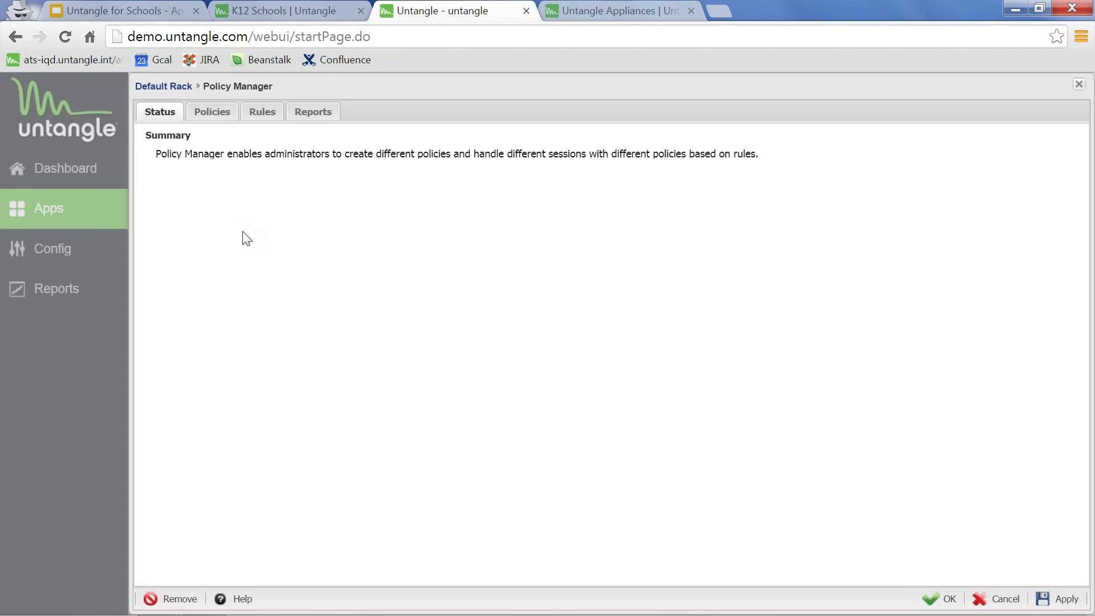
{"action": "left_click", "coordinate": [166, 86]}
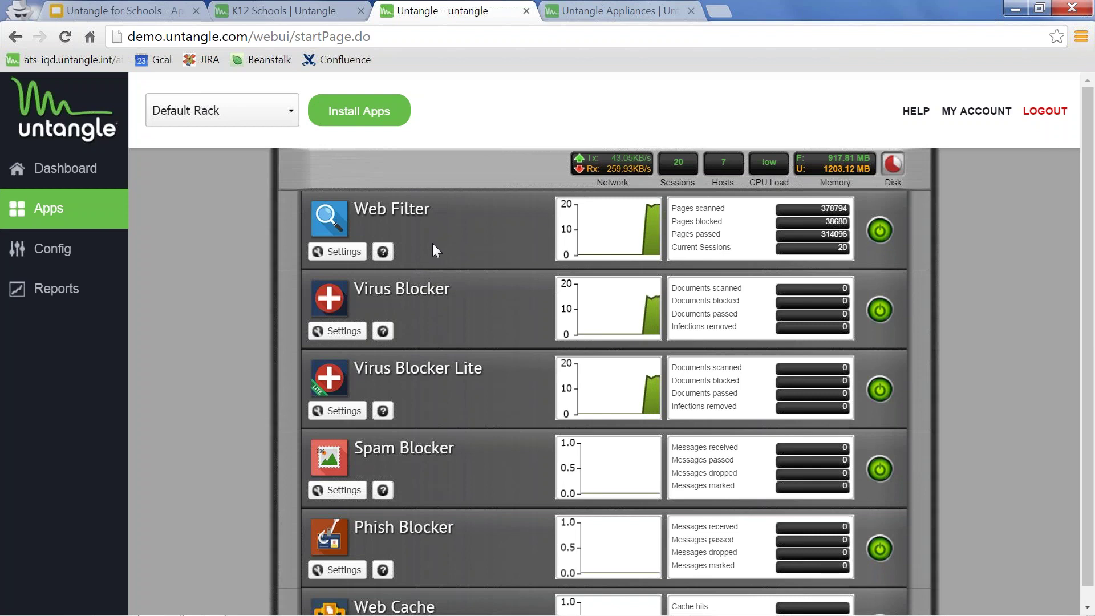
Examine the Default Rack's apps and services from Web Filter down to Branding Manager and back up
{"action": "scroll", "coordinate": [433, 243], "scroll_direction": "down", "scroll_amount": 5}
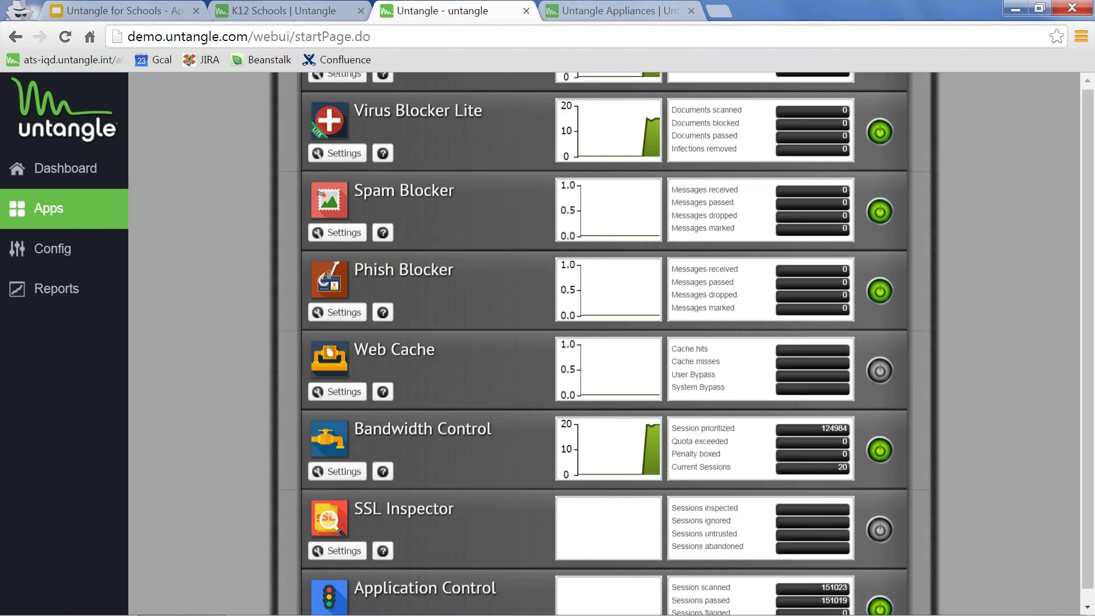
{"action": "scroll", "coordinate": [447, 399], "scroll_direction": "down", "scroll_amount": 20}
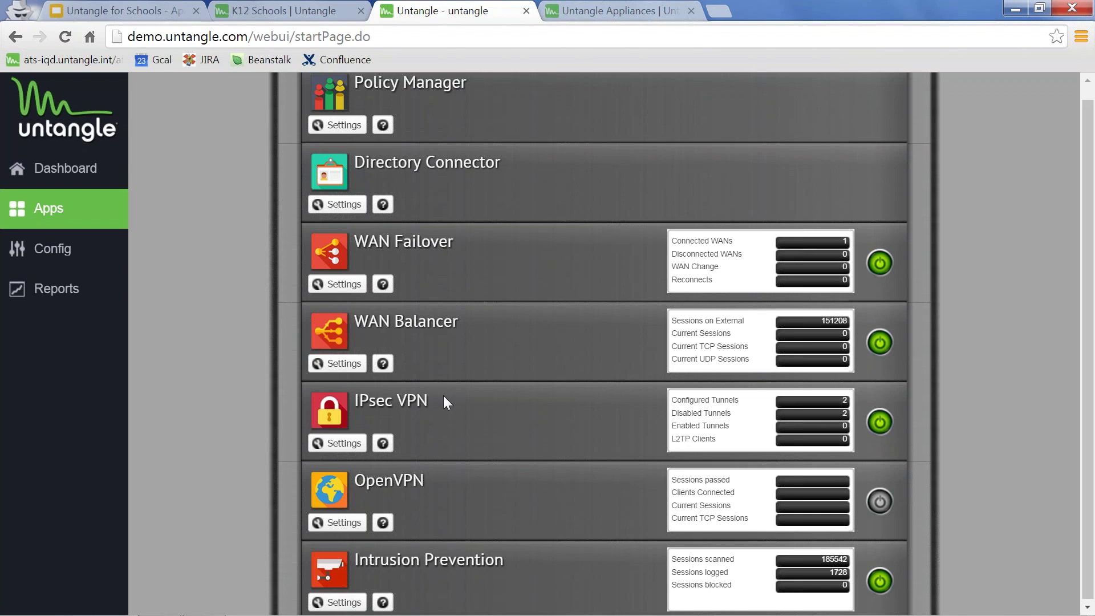
{"action": "scroll", "coordinate": [444, 397], "scroll_direction": "down", "scroll_amount": 3}
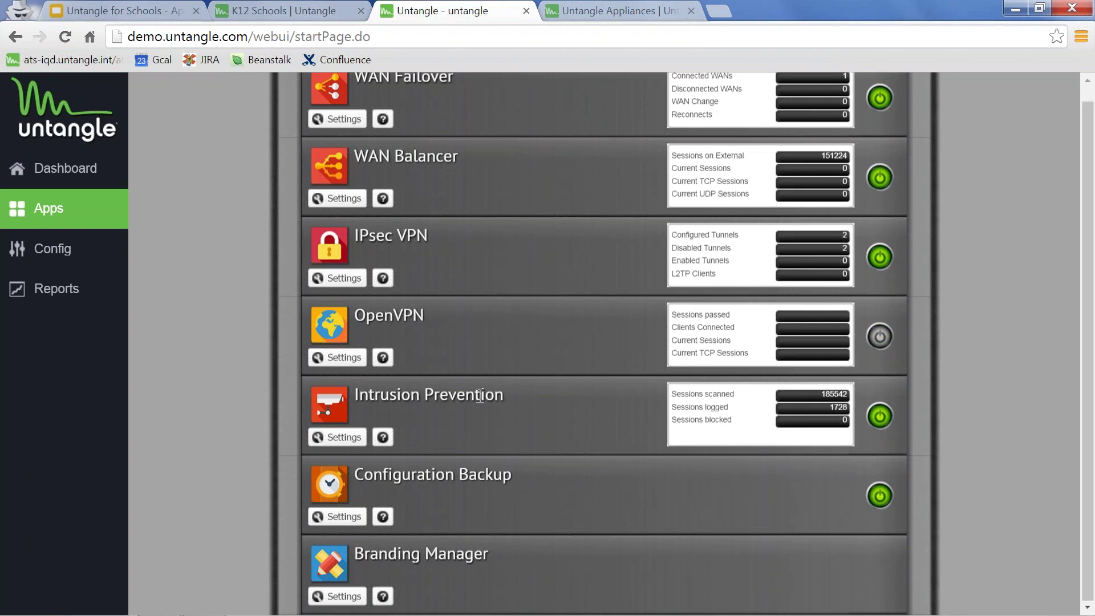
{"action": "scroll", "coordinate": [480, 396], "scroll_direction": "up", "scroll_amount": 3}
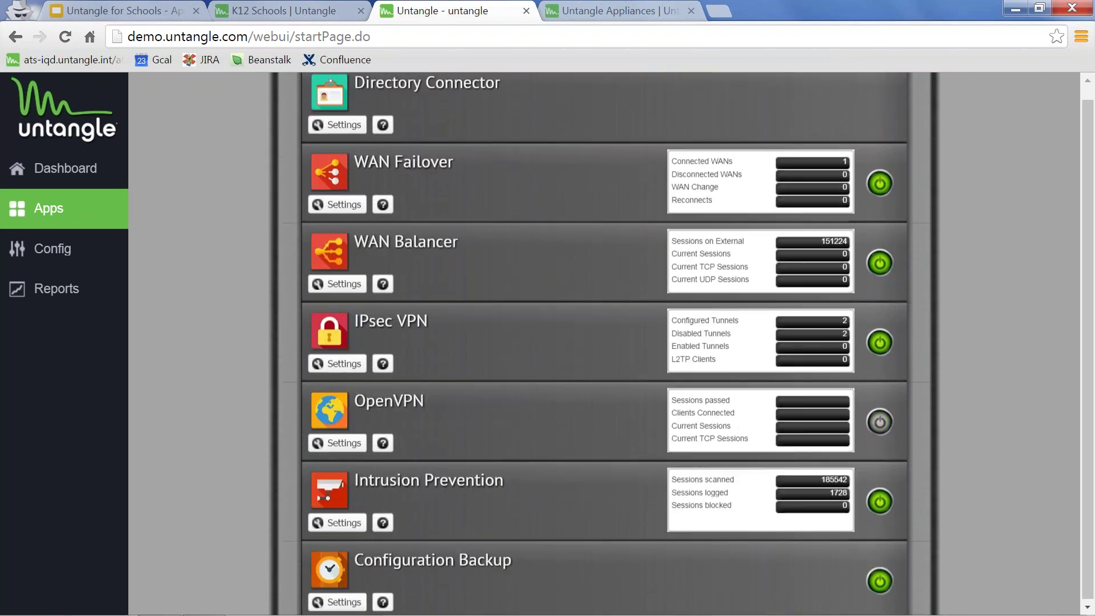
{"action": "scroll", "coordinate": [604, 344], "scroll_direction": "up", "scroll_amount": 6}
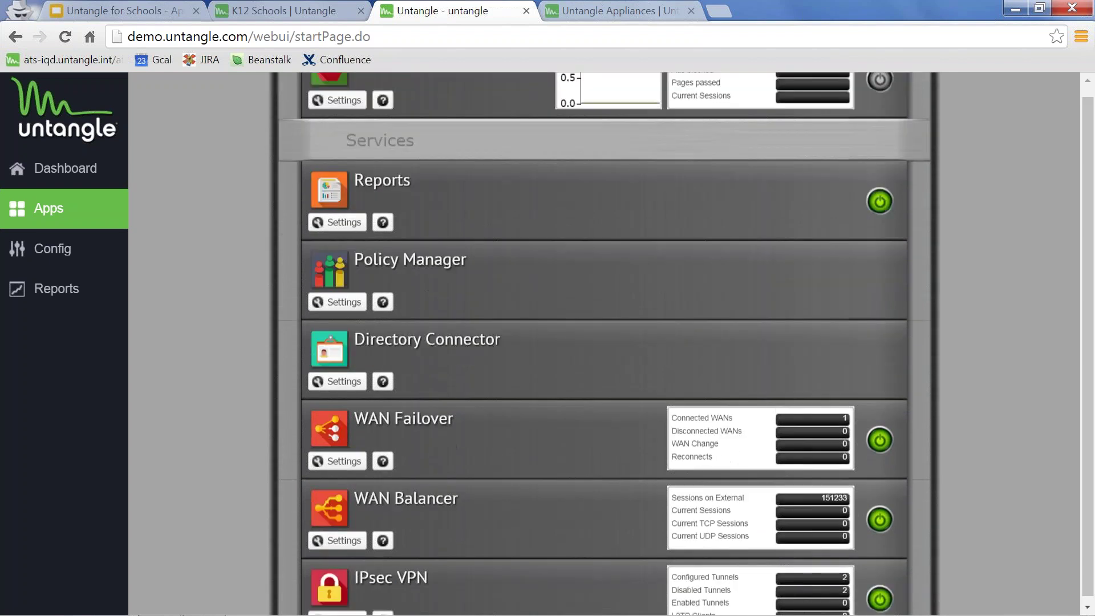
{"action": "scroll", "coordinate": [603, 343], "scroll_direction": "up", "scroll_amount": 12}
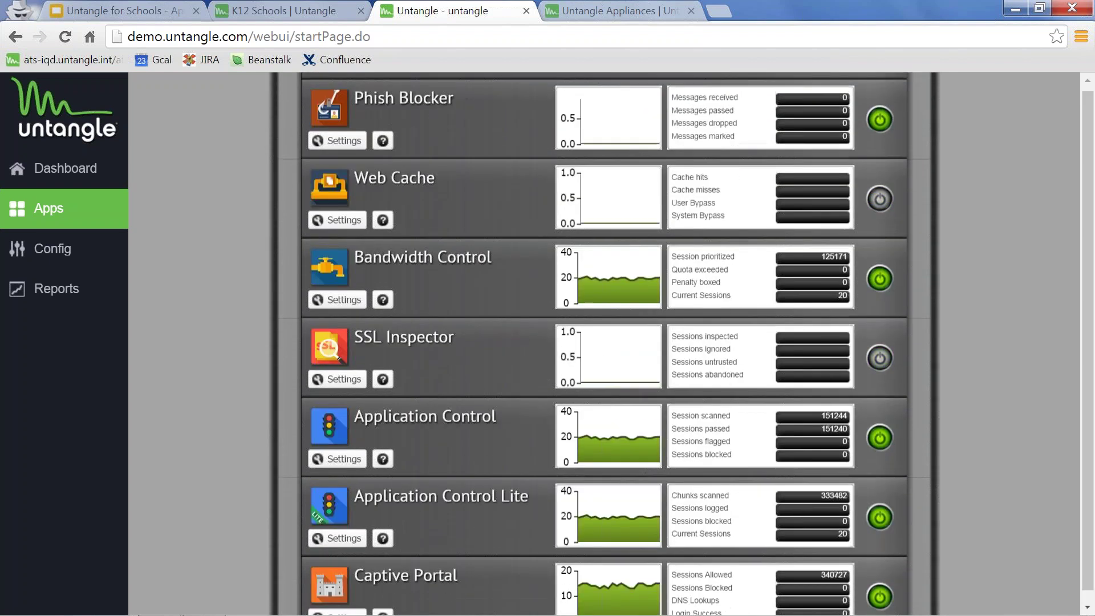
{"action": "scroll", "coordinate": [488, 389], "scroll_direction": "up", "scroll_amount": 1}
{"action": "scroll", "coordinate": [489, 389], "scroll_direction": "up", "scroll_amount": 3}
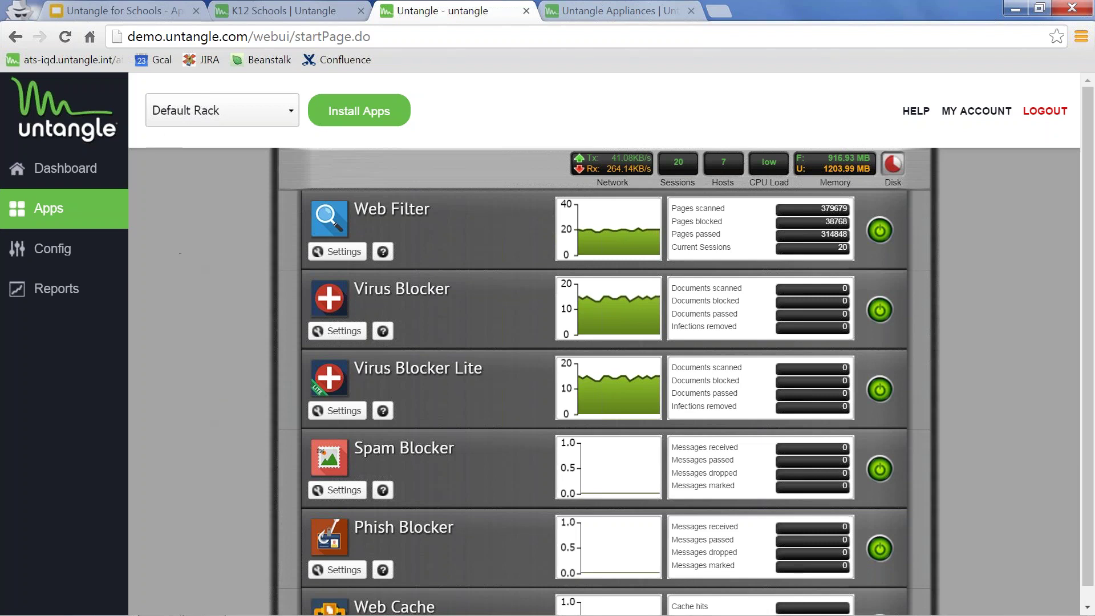
Switch to the "Untangle for Schools - April 2016" Google Slides deck, present from the Demonstration slide, and advance to "Packages for Schools"
{"action": "left_click", "coordinate": [131, 8]}
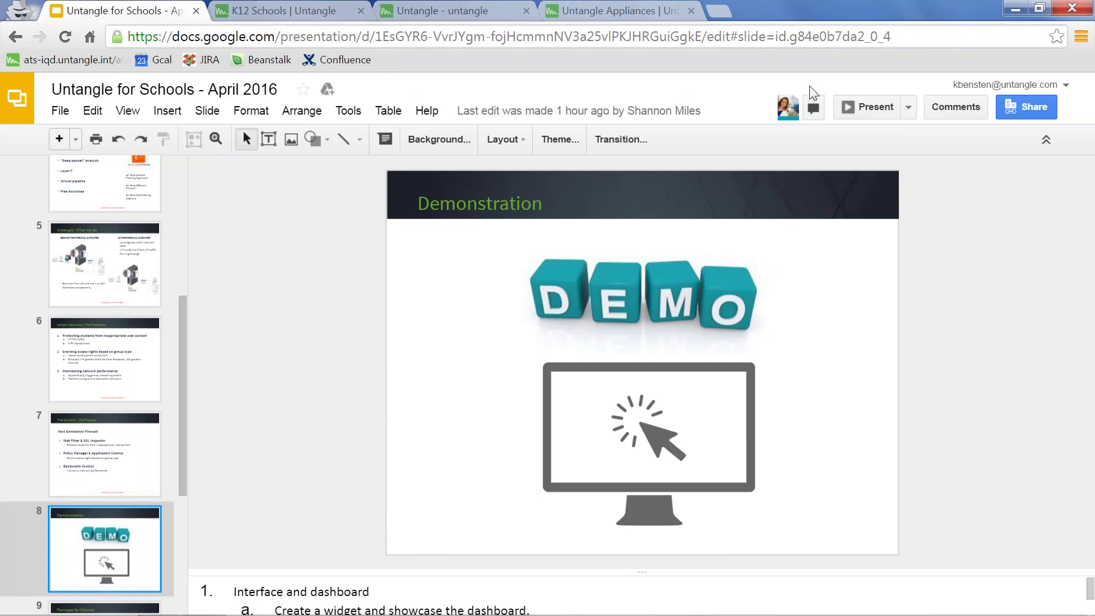
{"action": "left_click", "coordinate": [869, 109]}
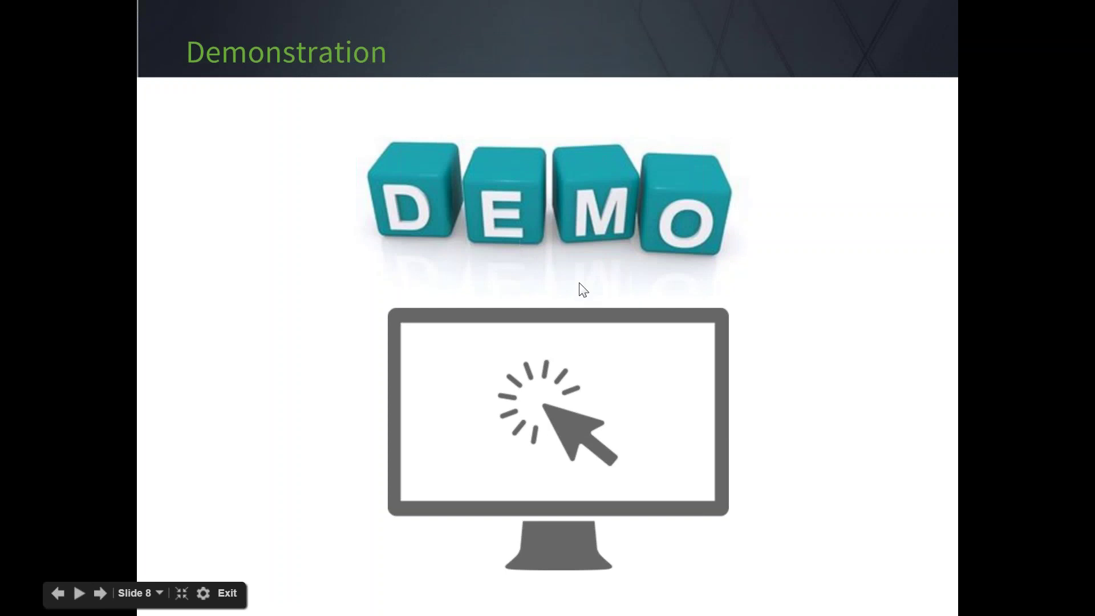
{"action": "left_click", "coordinate": [574, 122]}
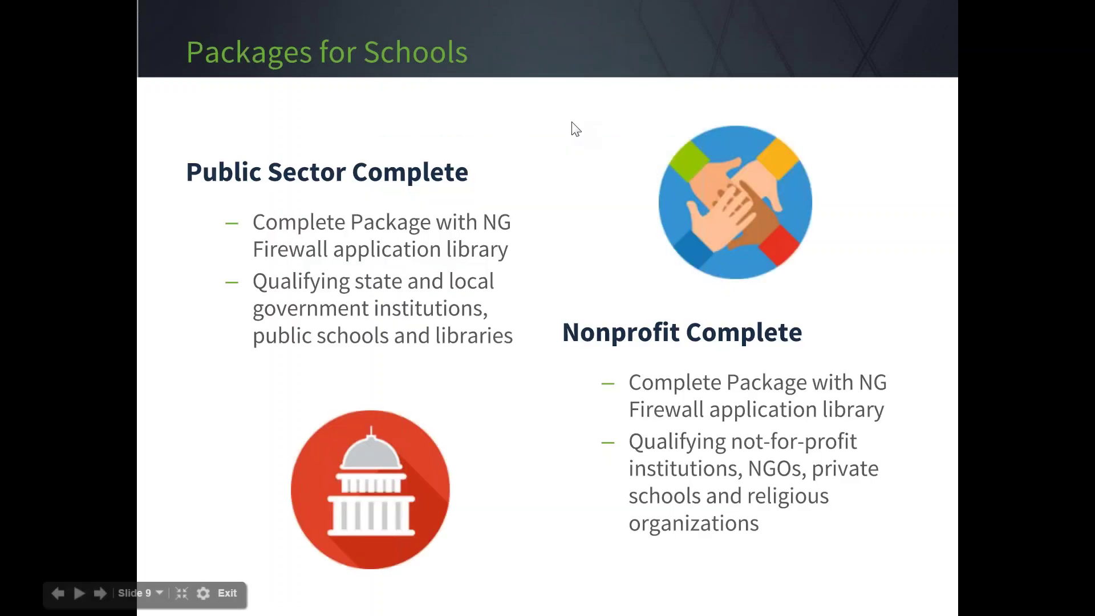